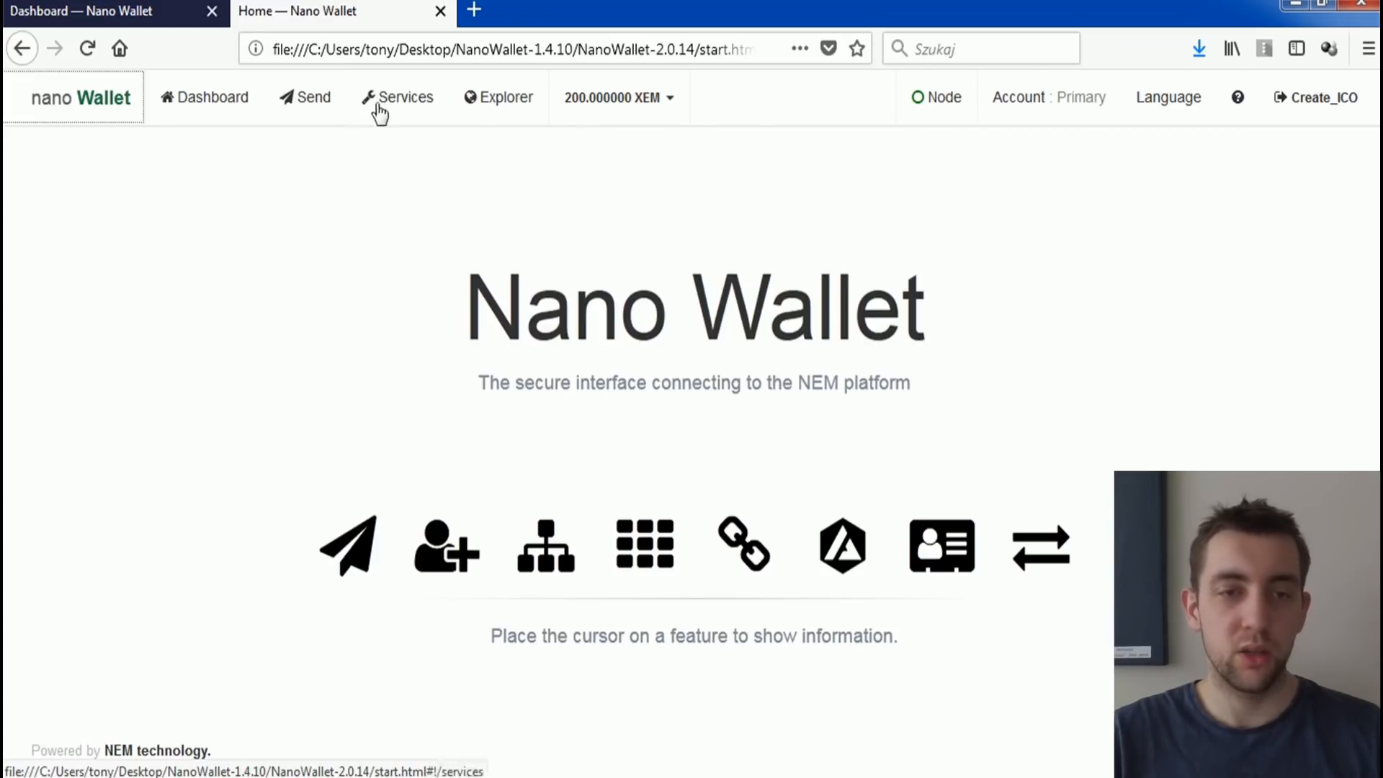
# Step: Open the namespace creation form and keep the parent set to a new root namespace
pyautogui.click(390, 108)
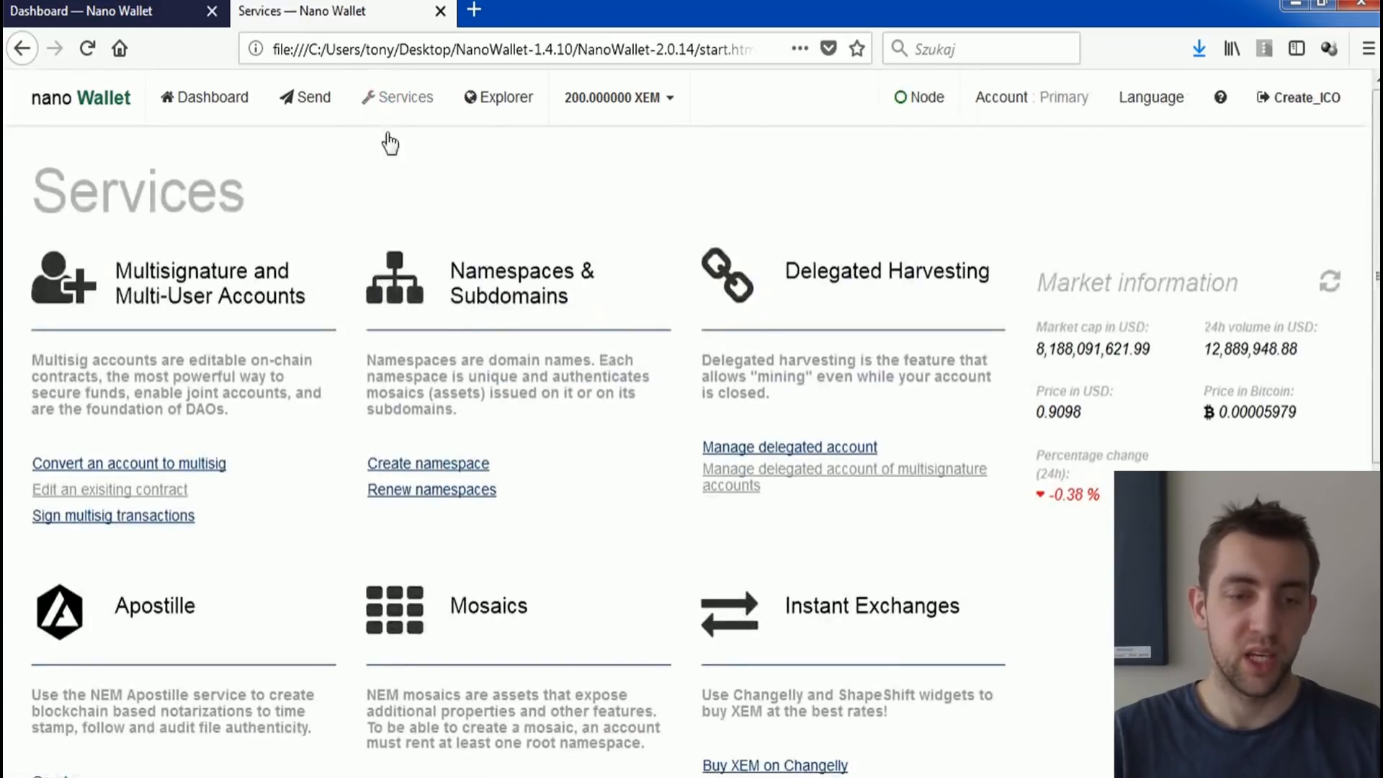
pyautogui.click(447, 467)
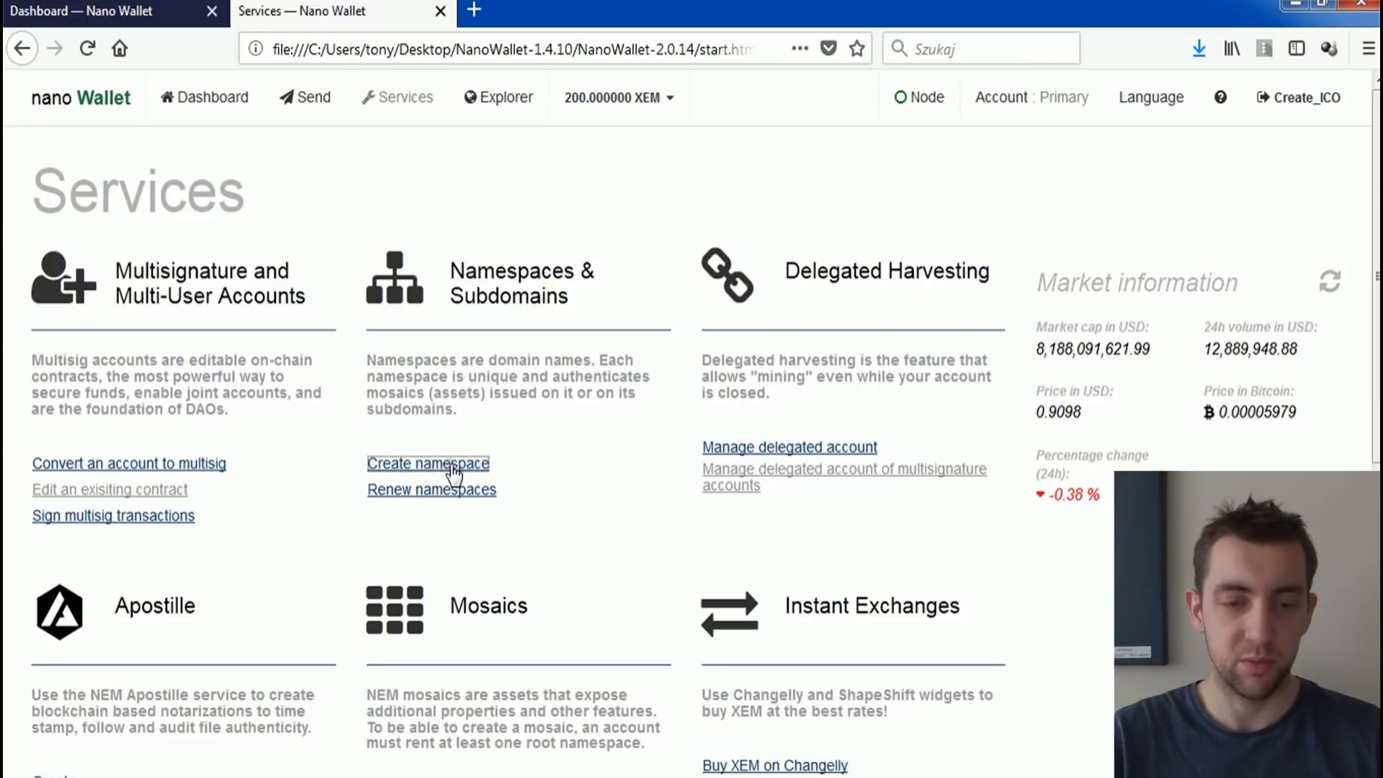
pyautogui.click(350, 311)
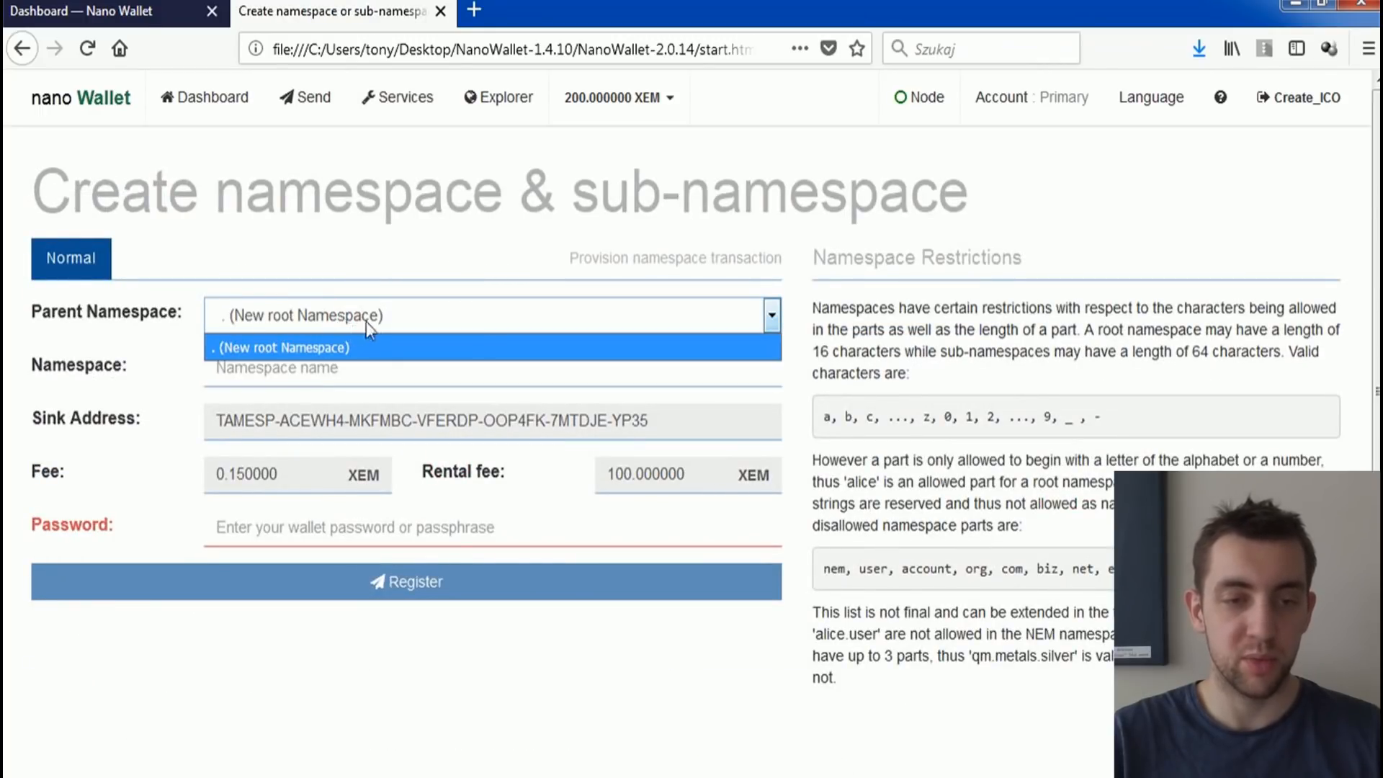
pyautogui.click(366, 322)
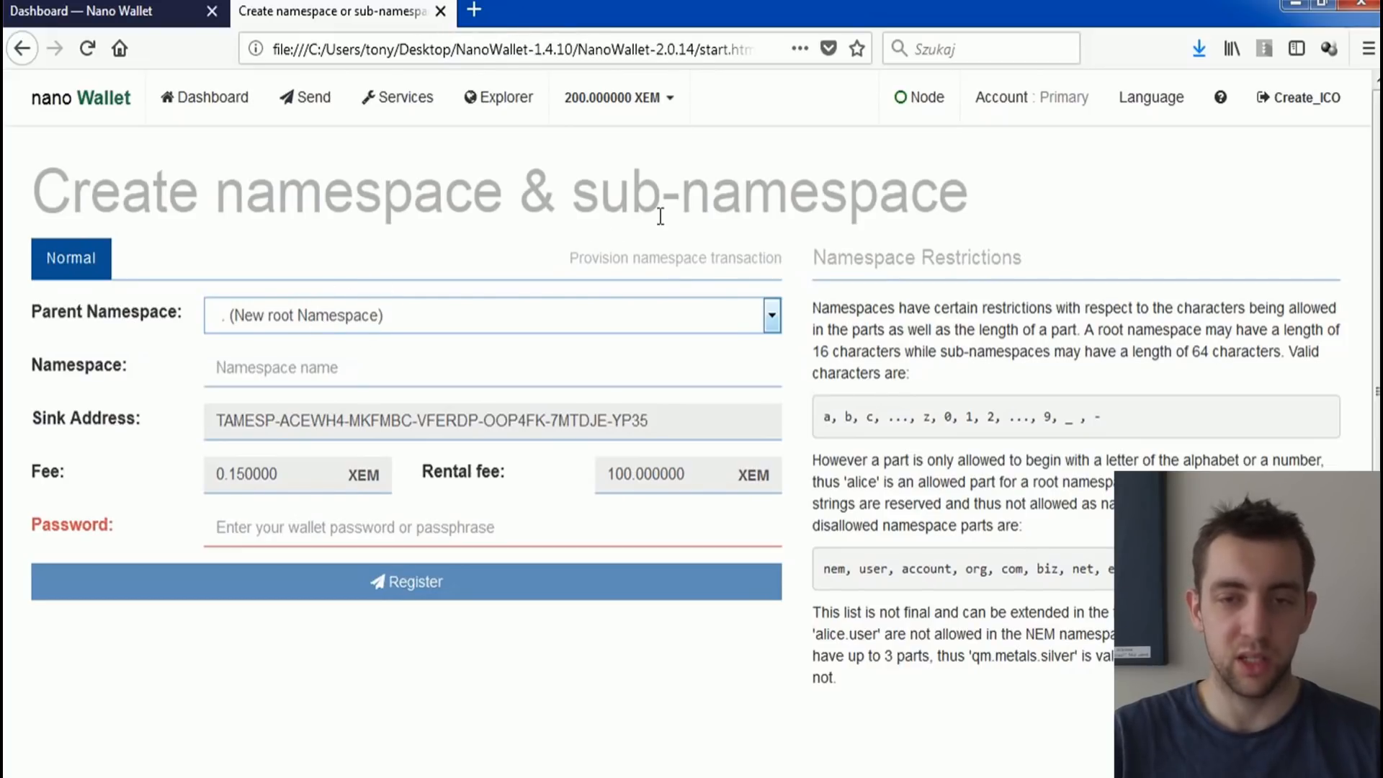
pyautogui.moveTo(558, 188); pyautogui.dragTo(968, 186)
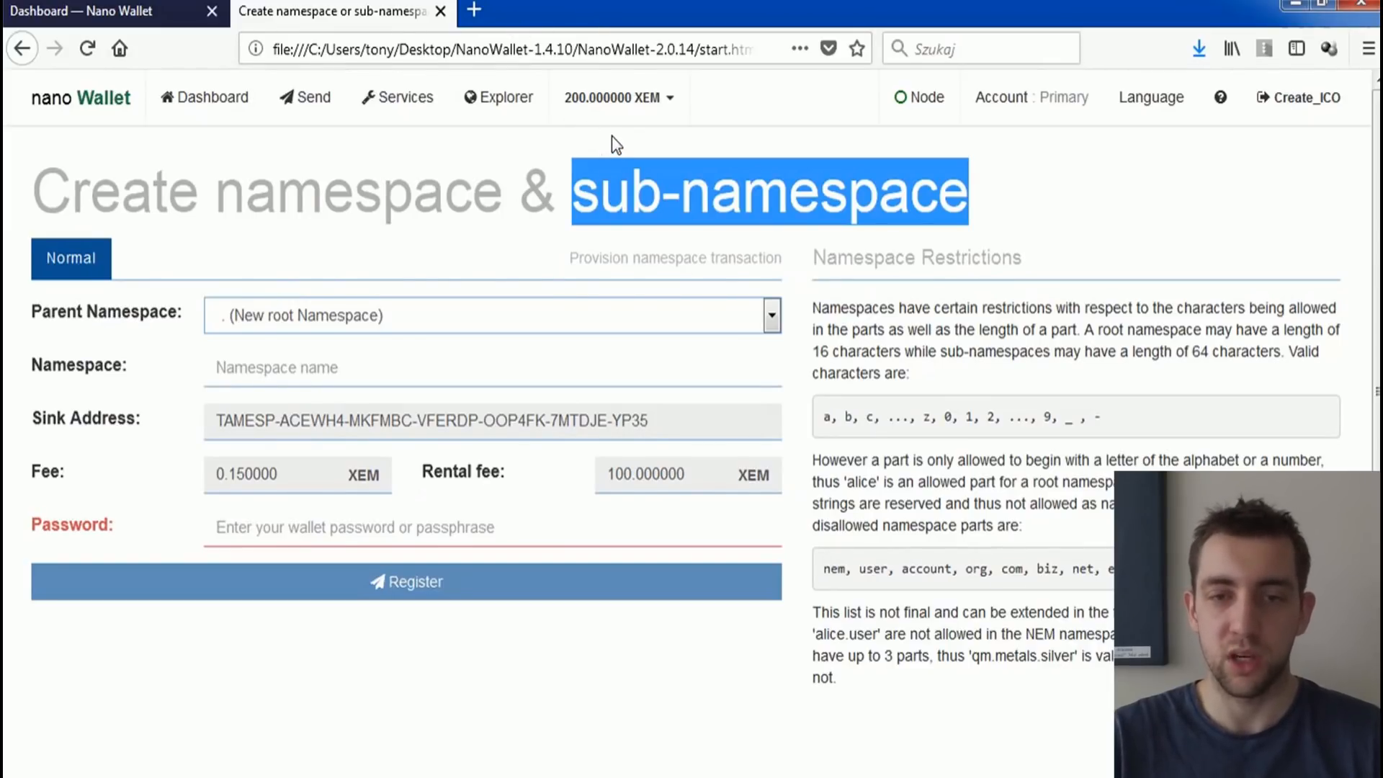
pyautogui.doubleClick(597, 194)
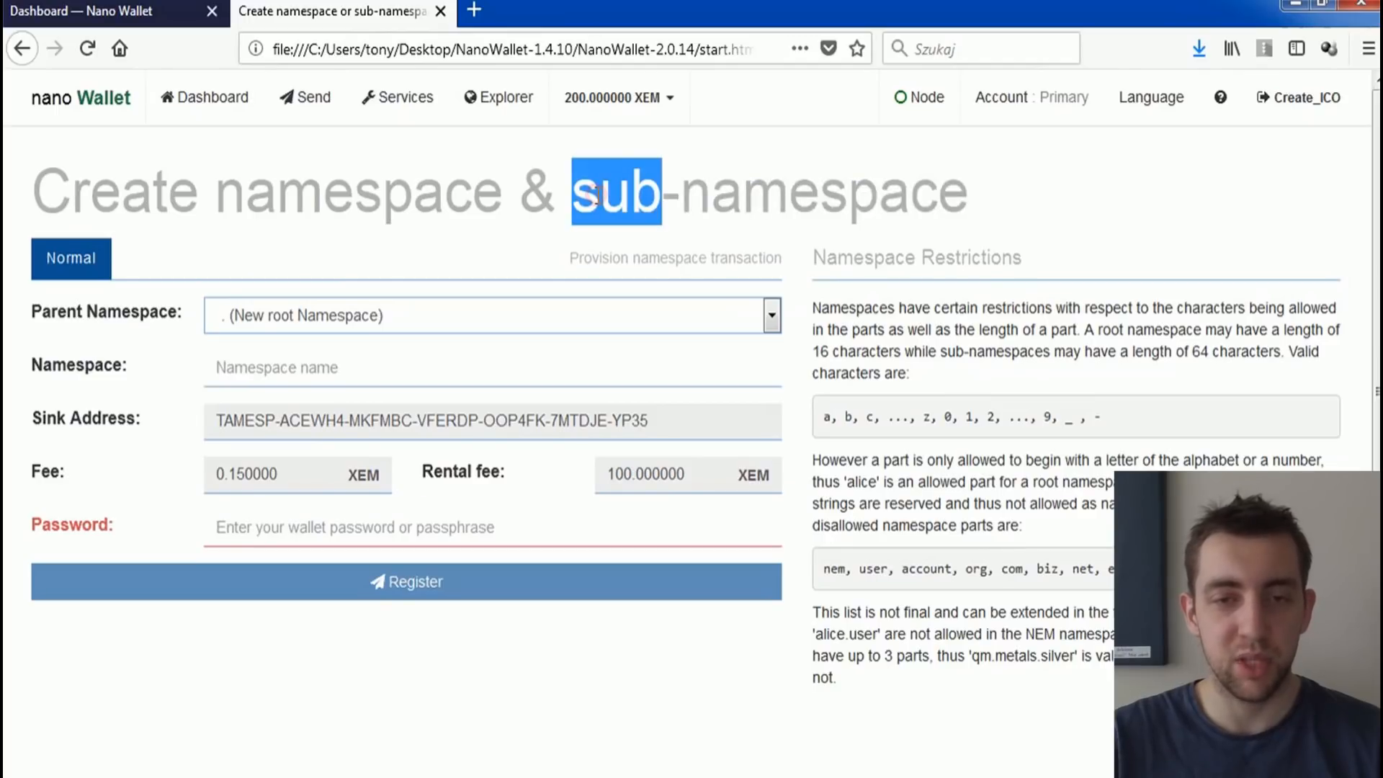
pyautogui.moveTo(216, 192); pyautogui.dragTo(502, 191)
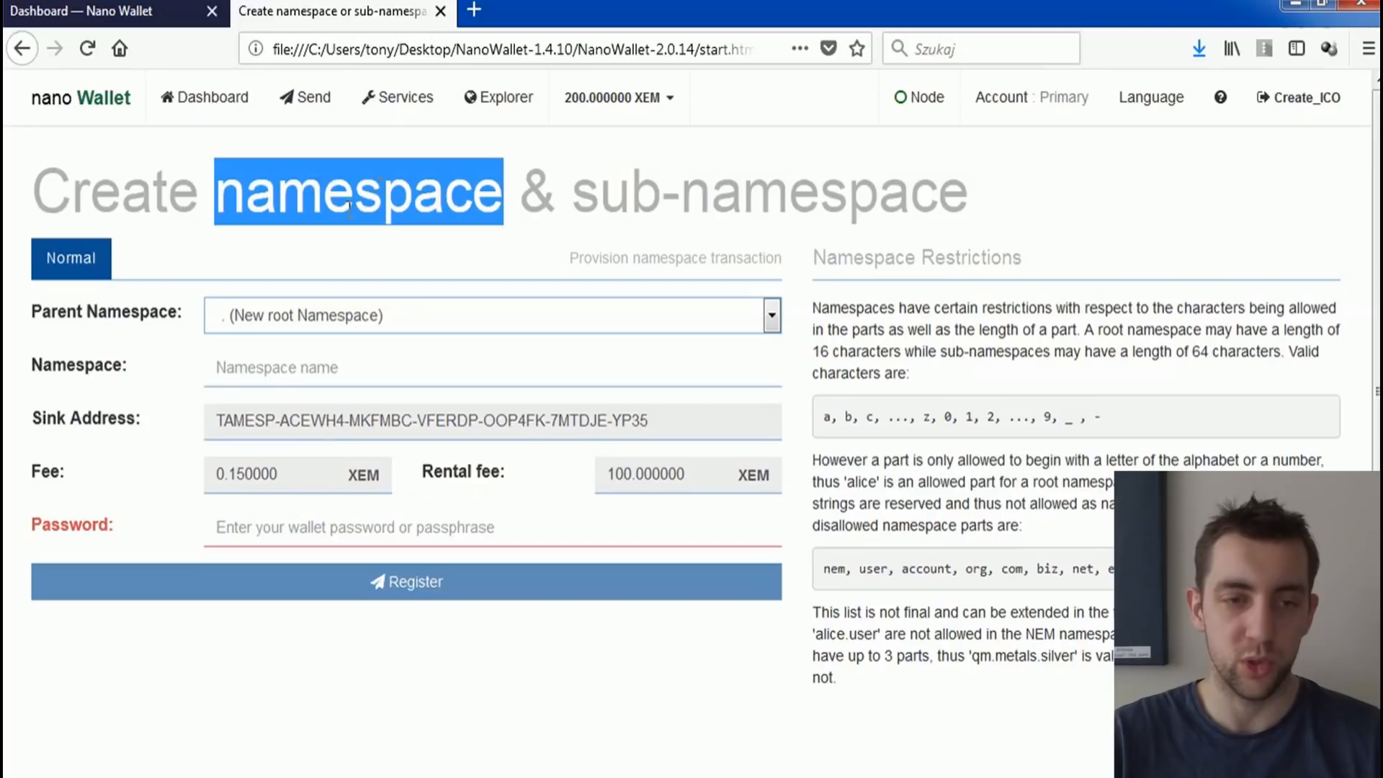
# Step: Name the new root namespace tony_ico
pyautogui.click(323, 379)
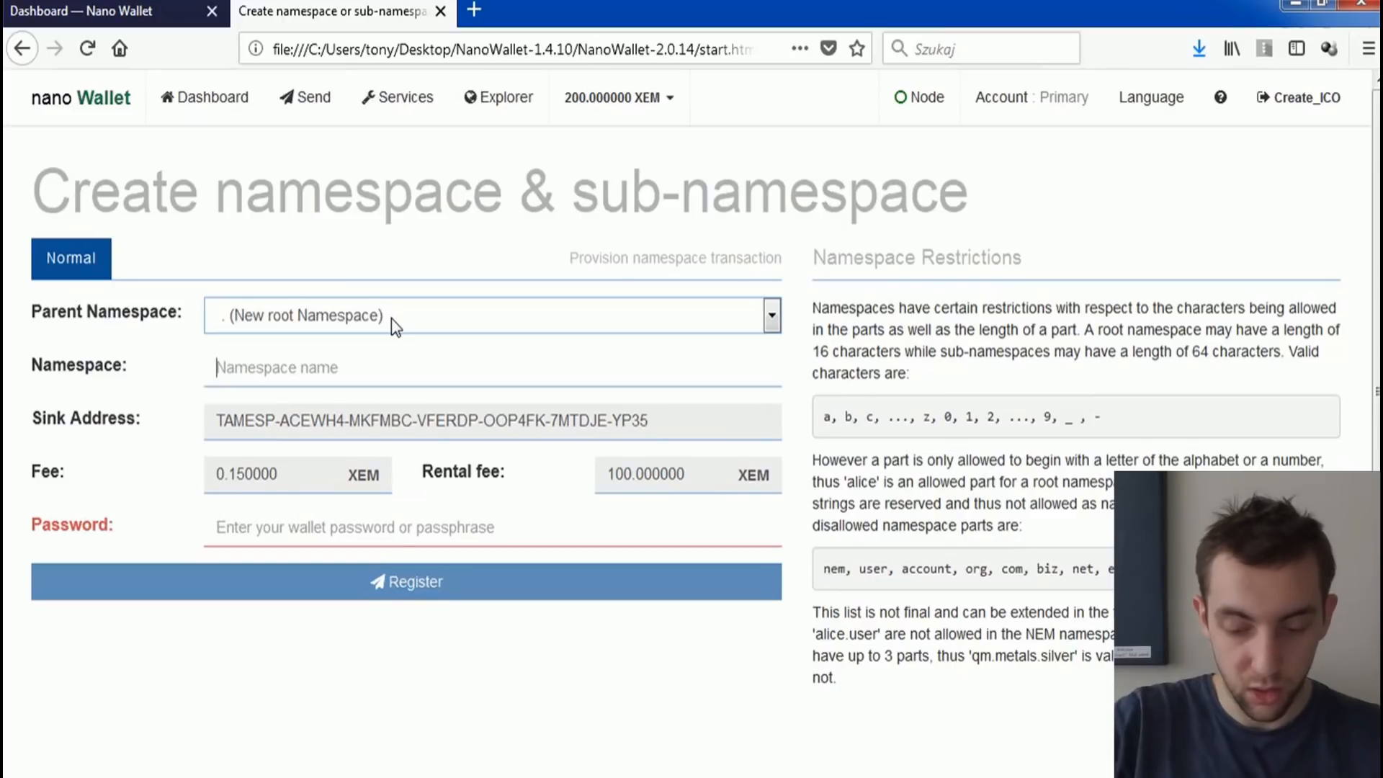
pyautogui.write('tony_ico')
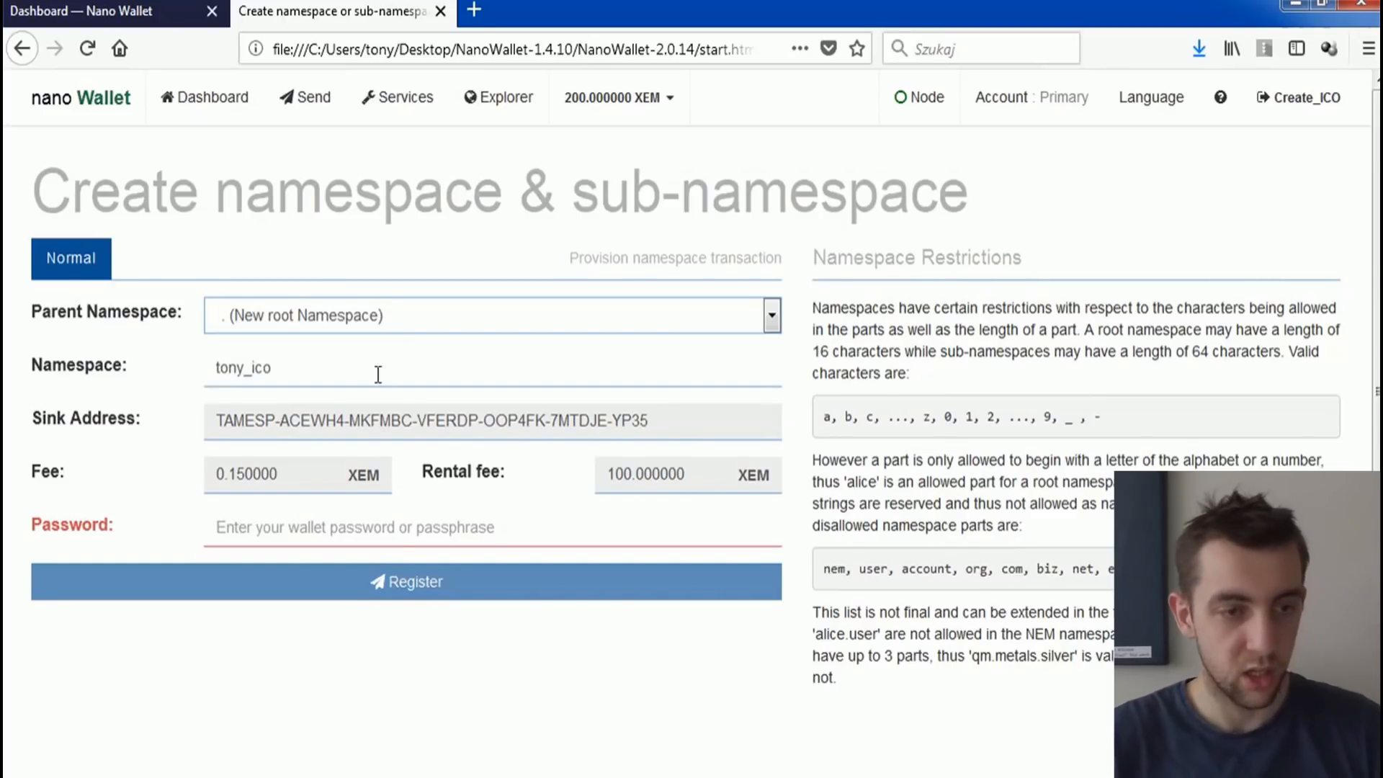
pyautogui.tripleClick(247, 418)
pyautogui.tripleClick(621, 468)
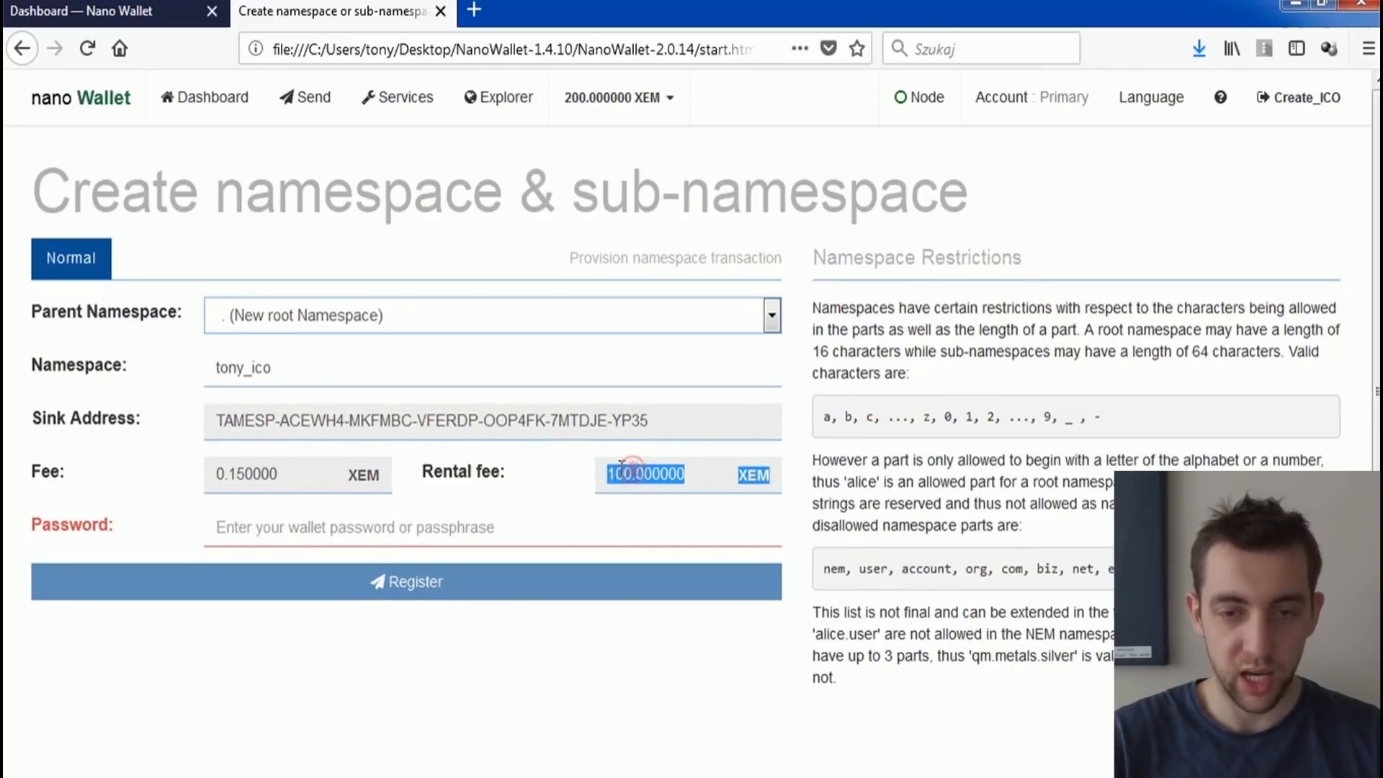
pyautogui.click(673, 474)
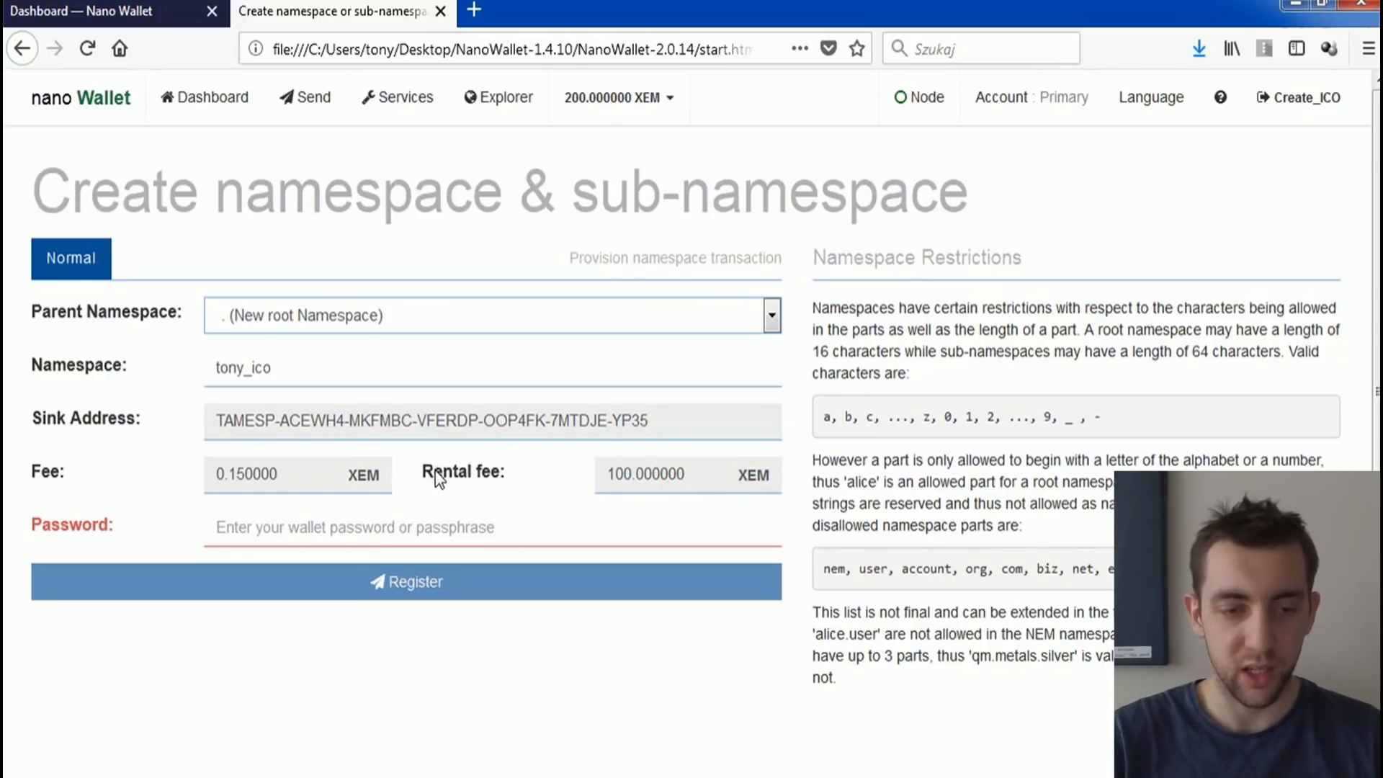
pyautogui.moveTo(609, 471); pyautogui.dragTo(676, 474)
pyautogui.click(686, 477)
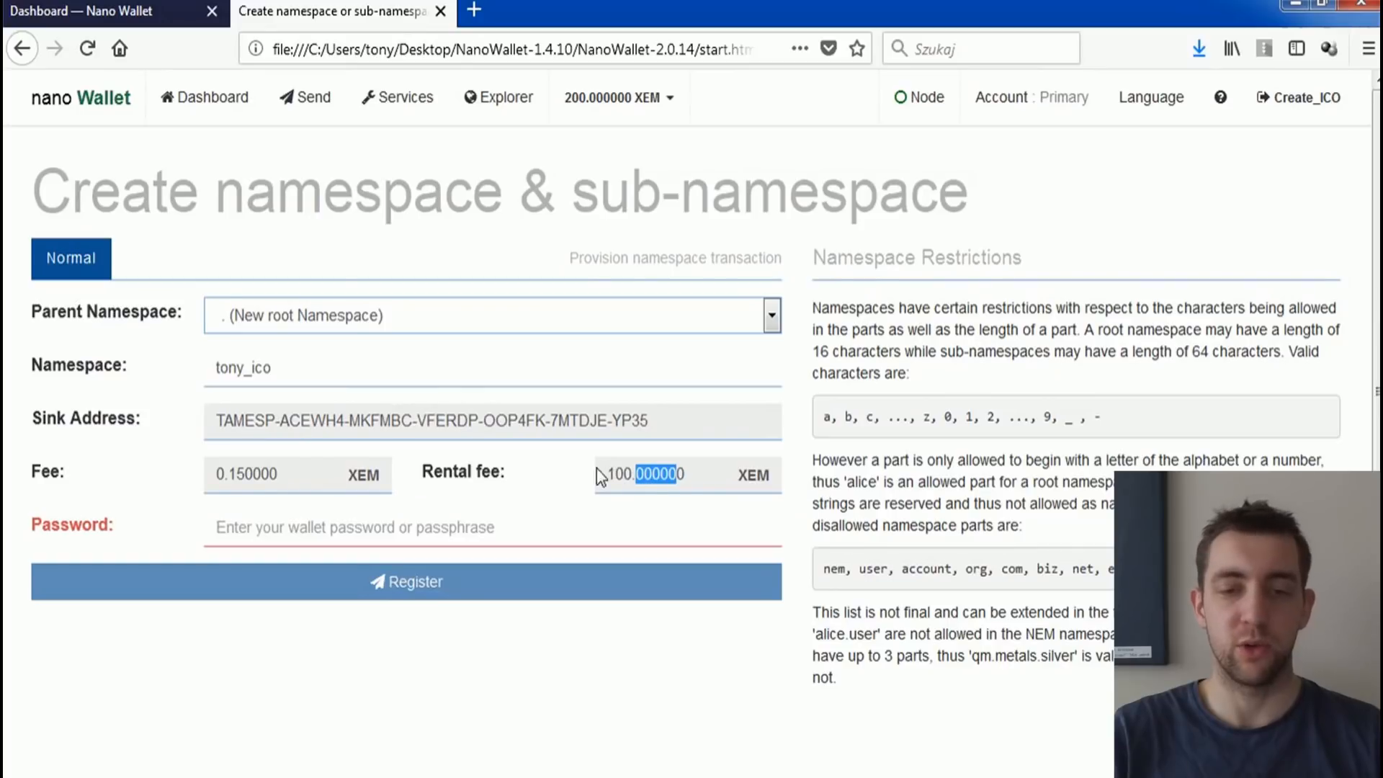
# Step: Enter the wallet password and register the namespace
pyautogui.click(420, 531)
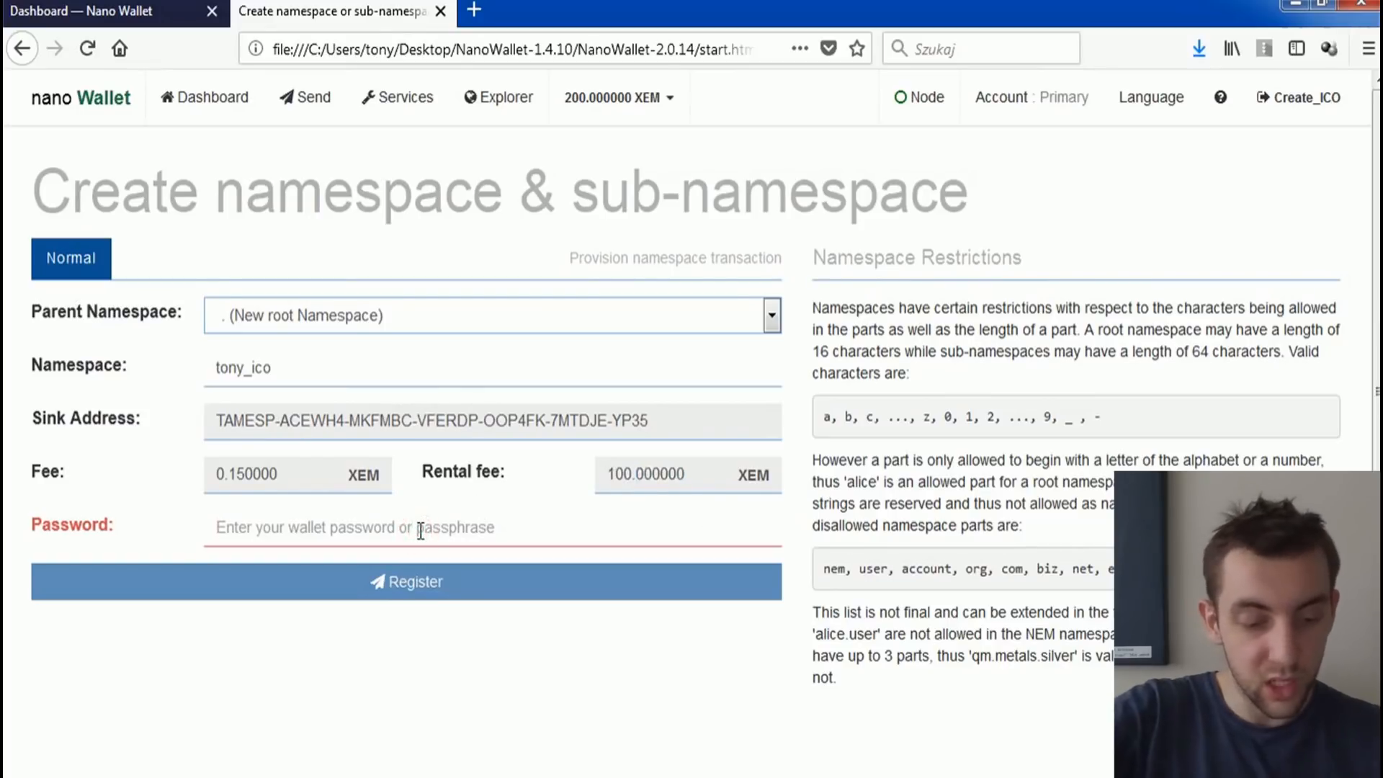
pyautogui.write('********')
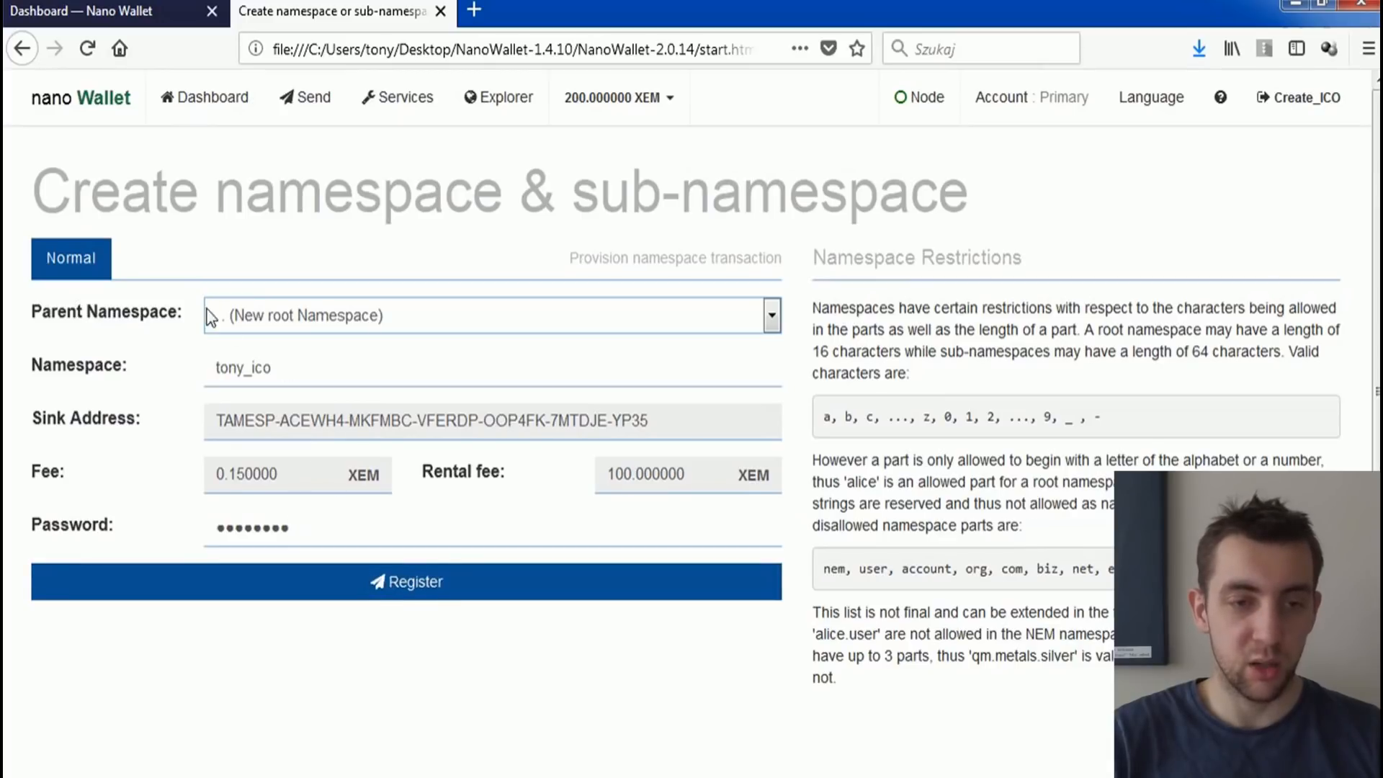
pyautogui.click(393, 576)
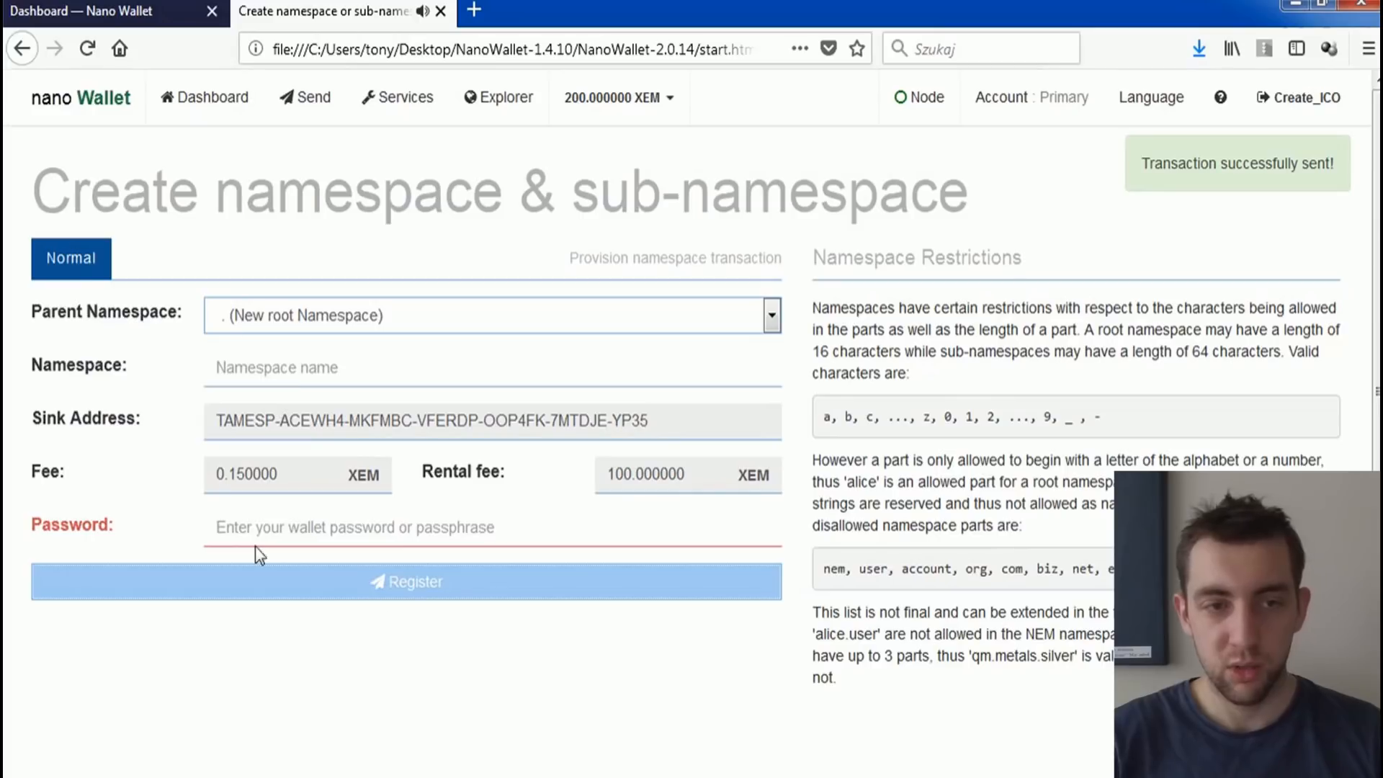
# Step: Check the dashboard's unconfirmed and confirmed transactions, and expand the namespace creation entry to review its details
pyautogui.click(207, 101)
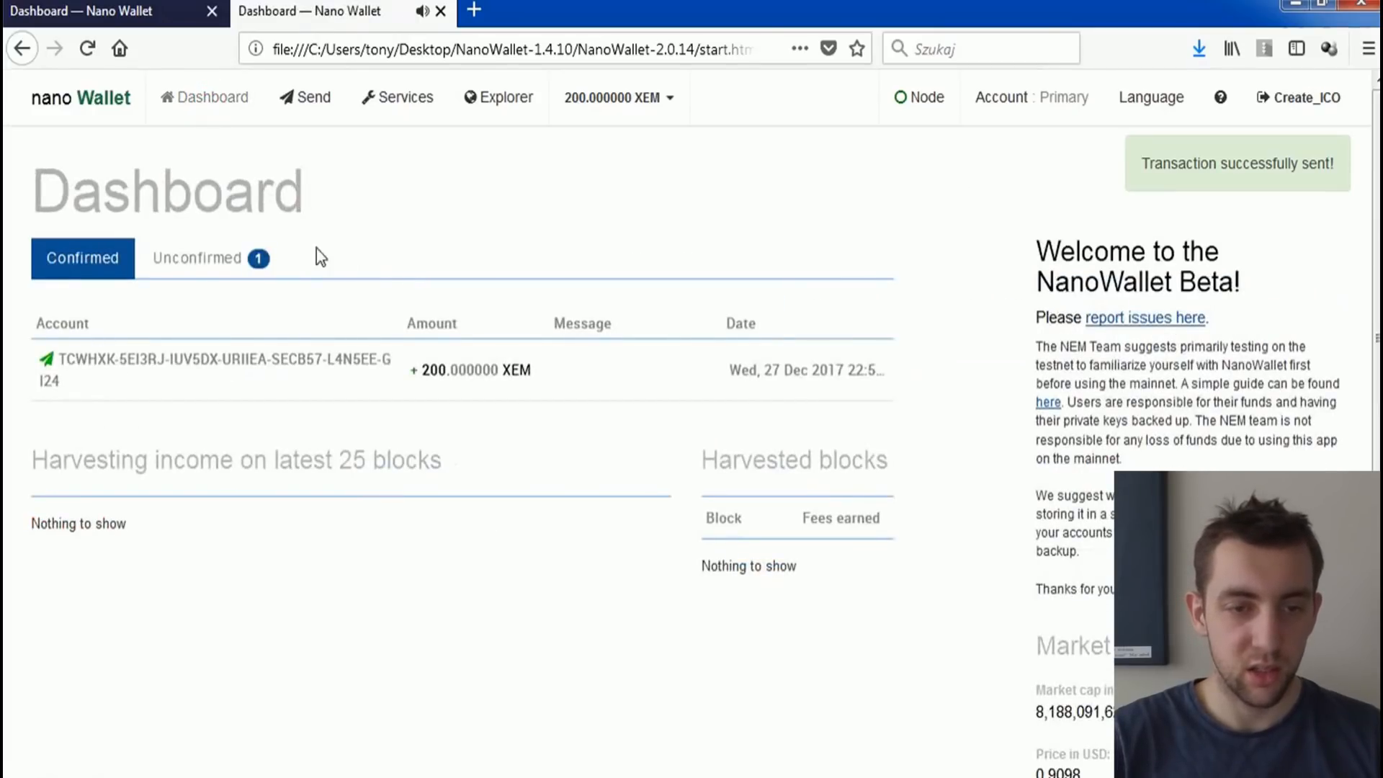
pyautogui.click(185, 261)
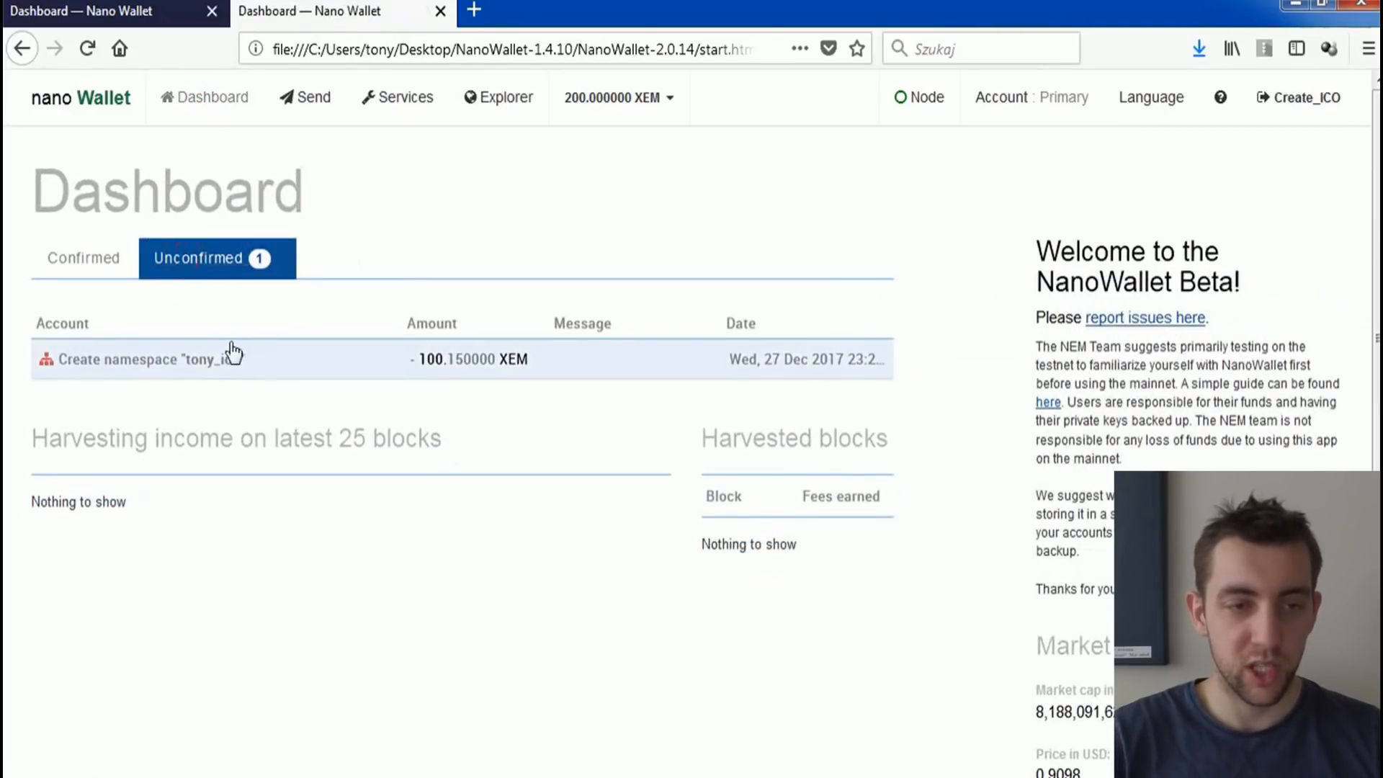
pyautogui.click(102, 256)
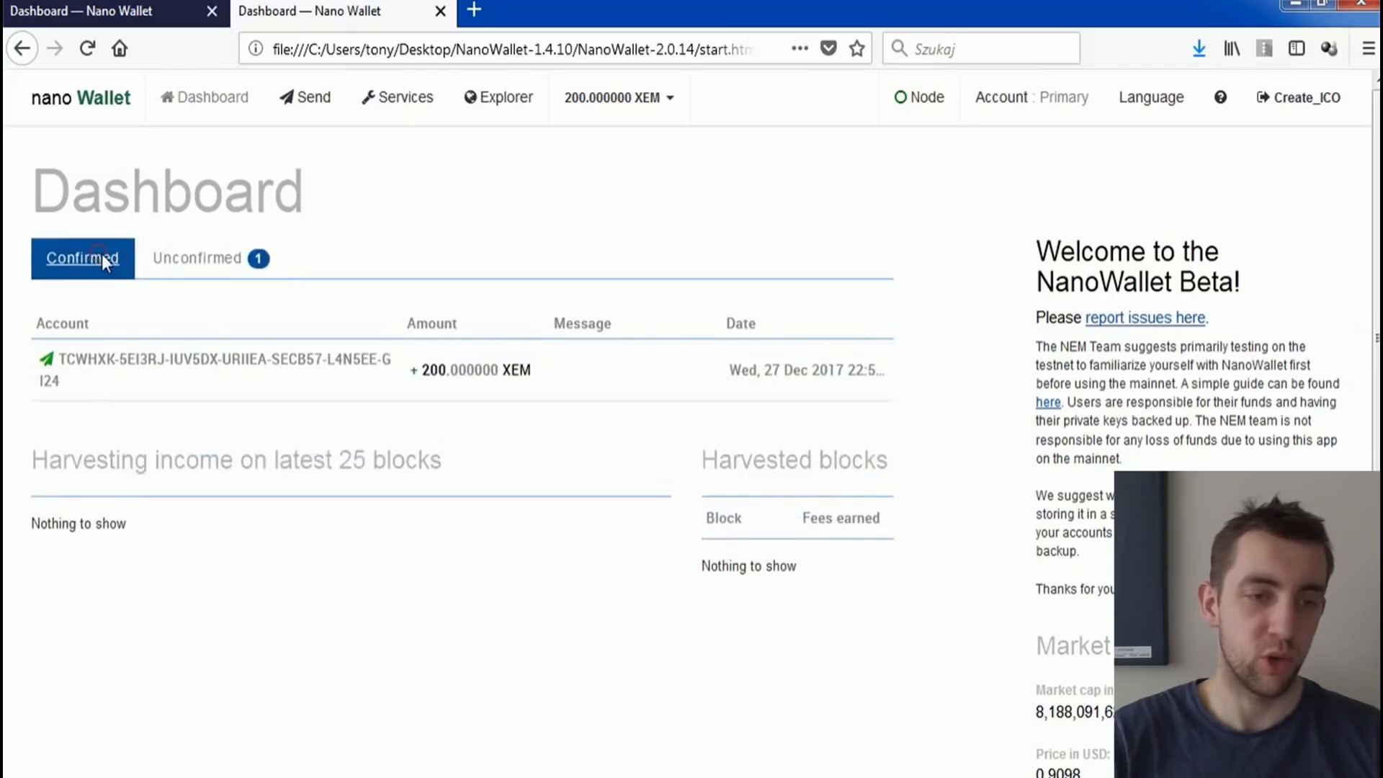
pyautogui.click(200, 263)
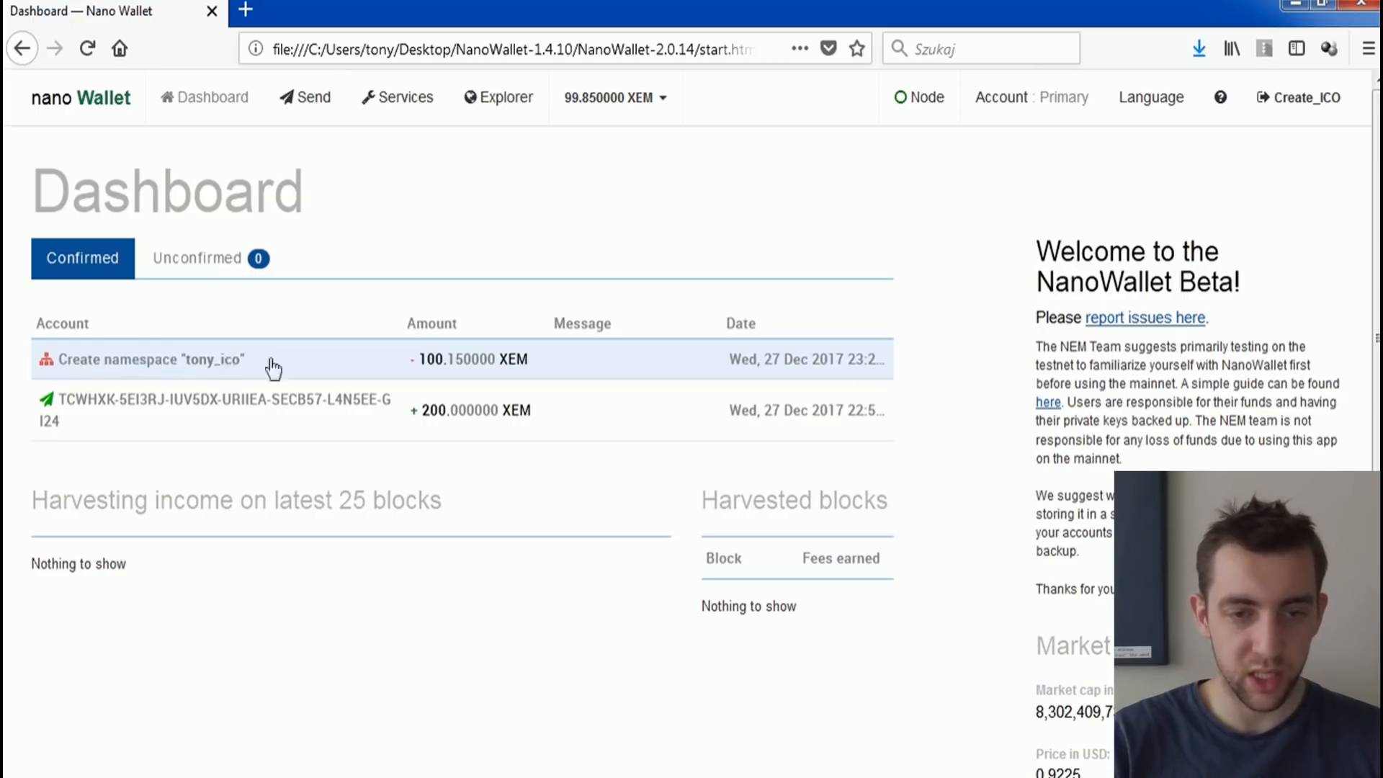
pyautogui.click(223, 350)
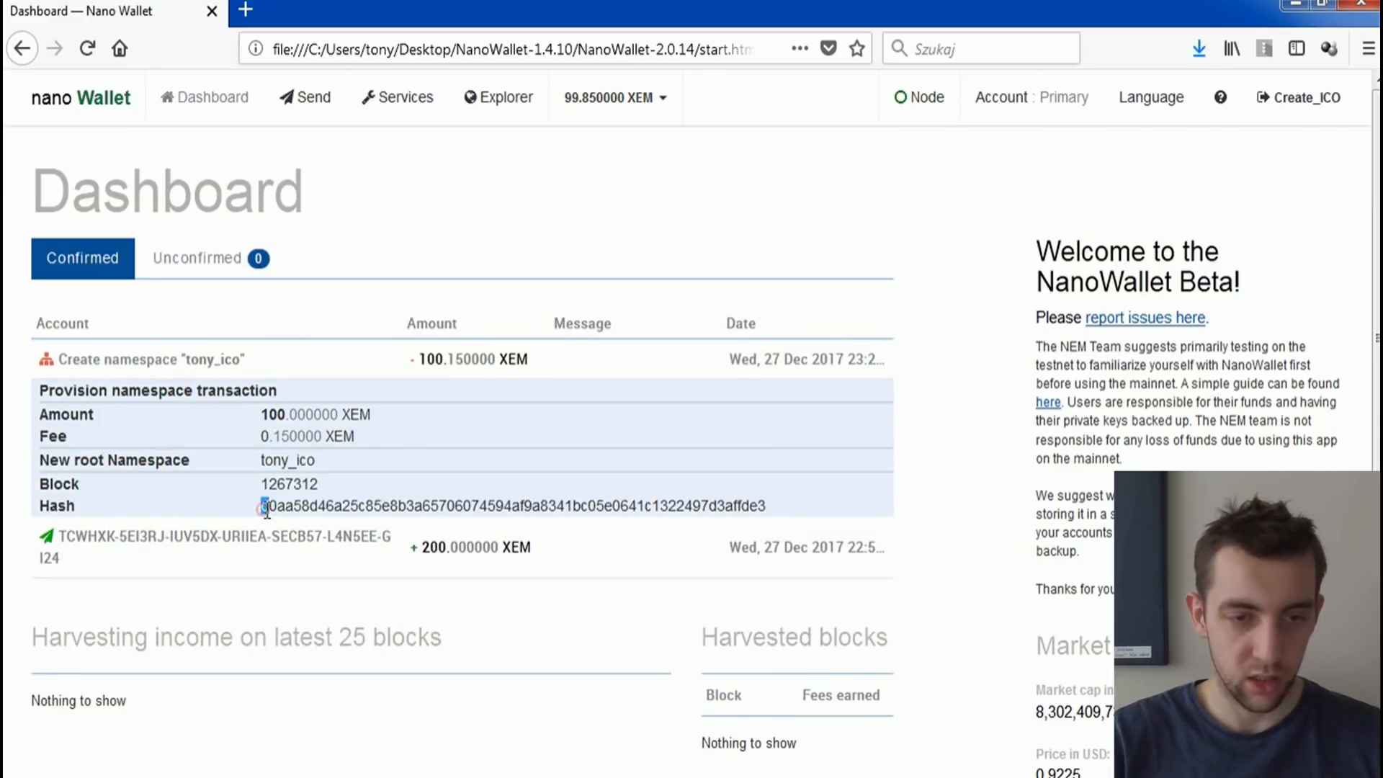
pyautogui.doubleClick(264, 507)
pyautogui.moveTo(316, 459); pyautogui.dragTo(295, 458)
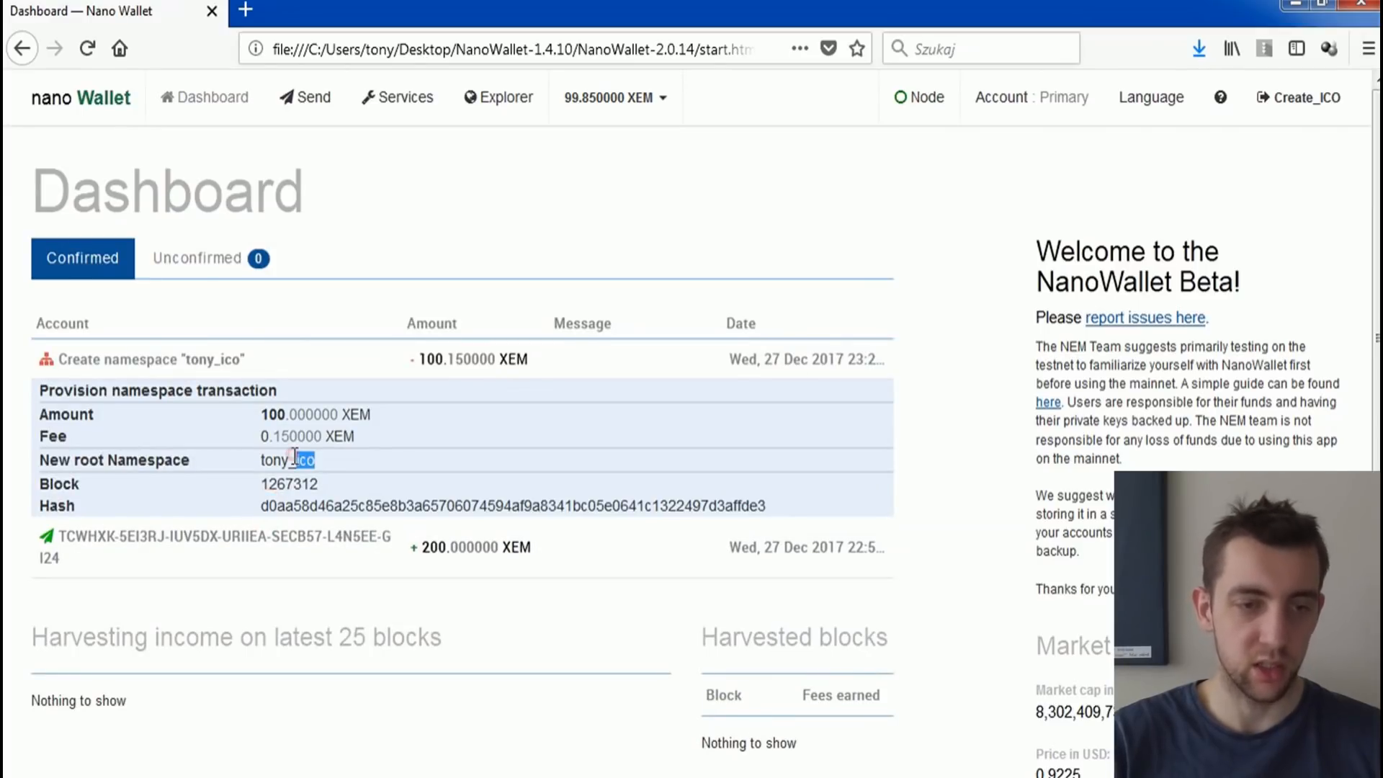
pyautogui.moveTo(58, 460); pyautogui.dragTo(315, 461)
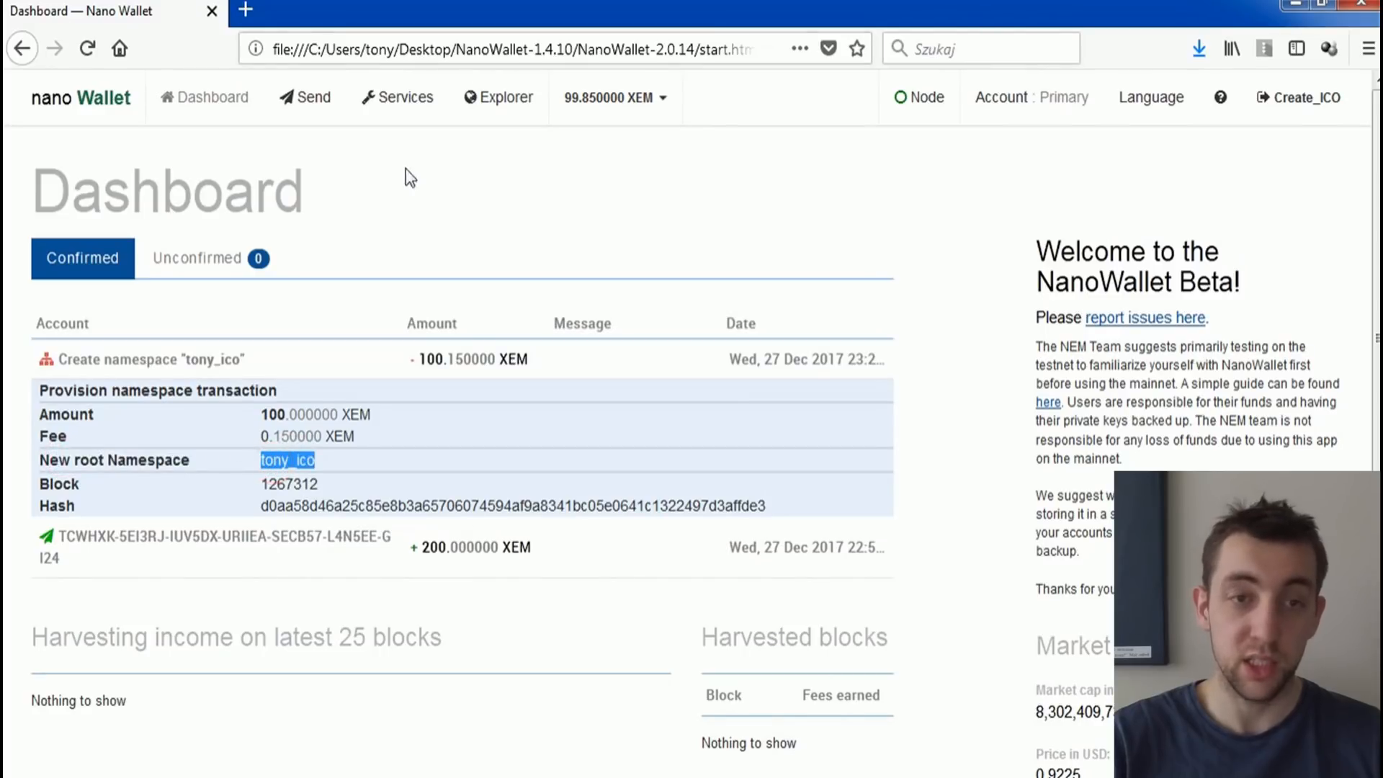
pyautogui.click(416, 106)
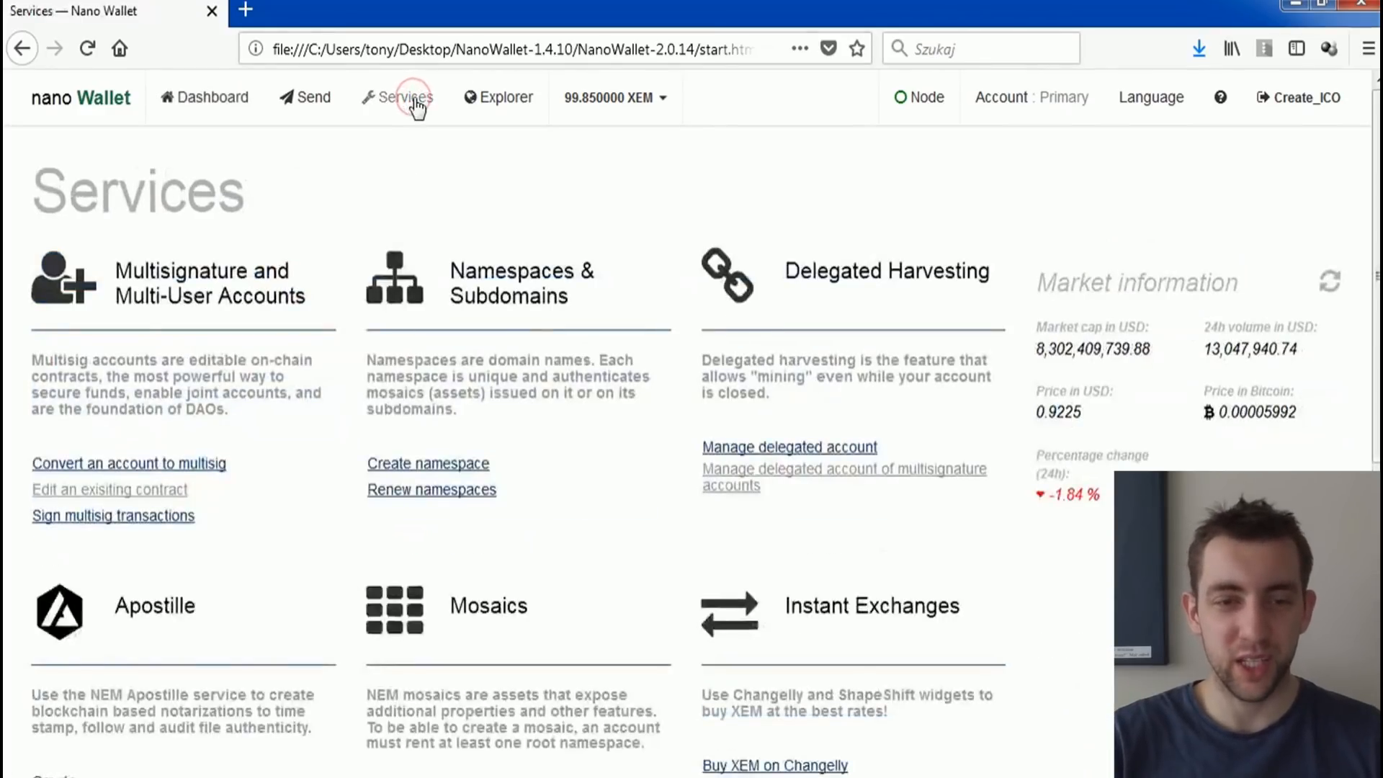
pyautogui.click(454, 467)
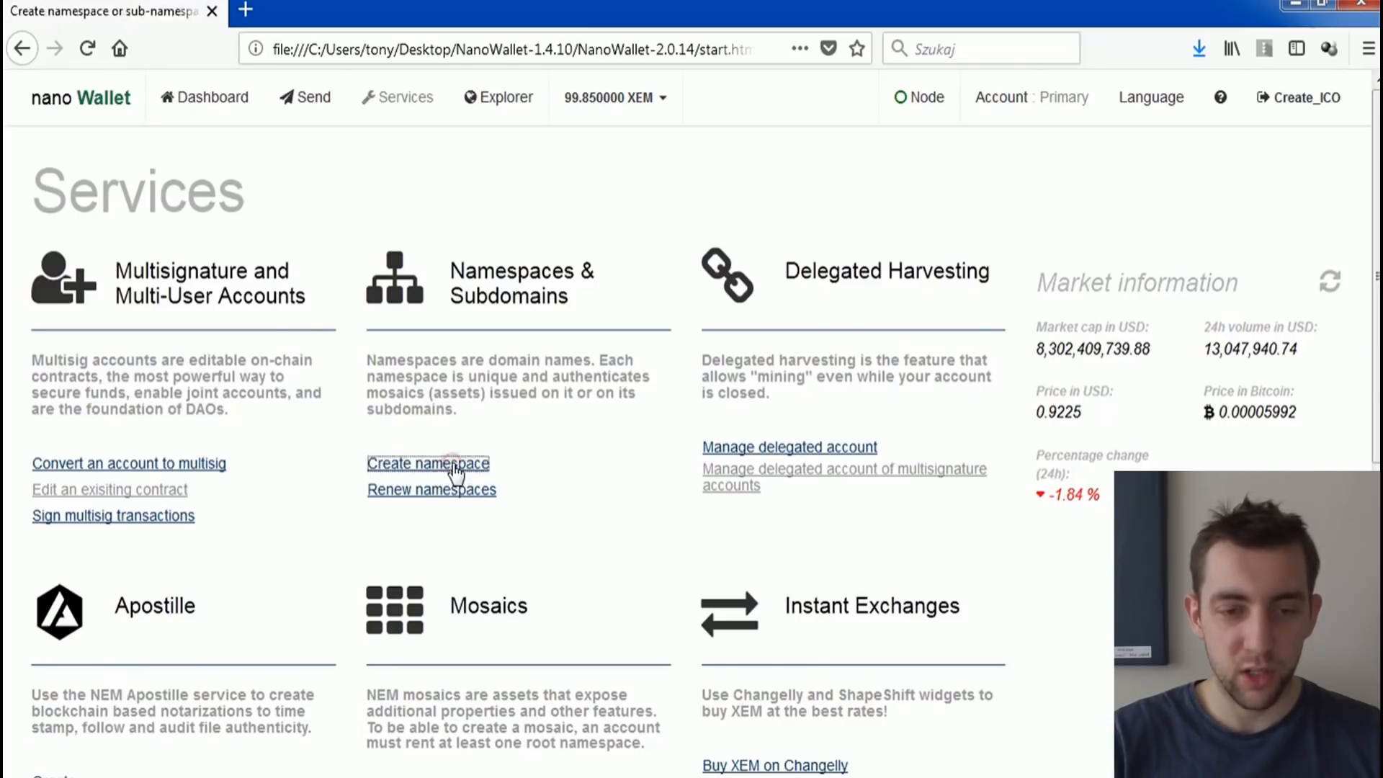
pyautogui.click(324, 316)
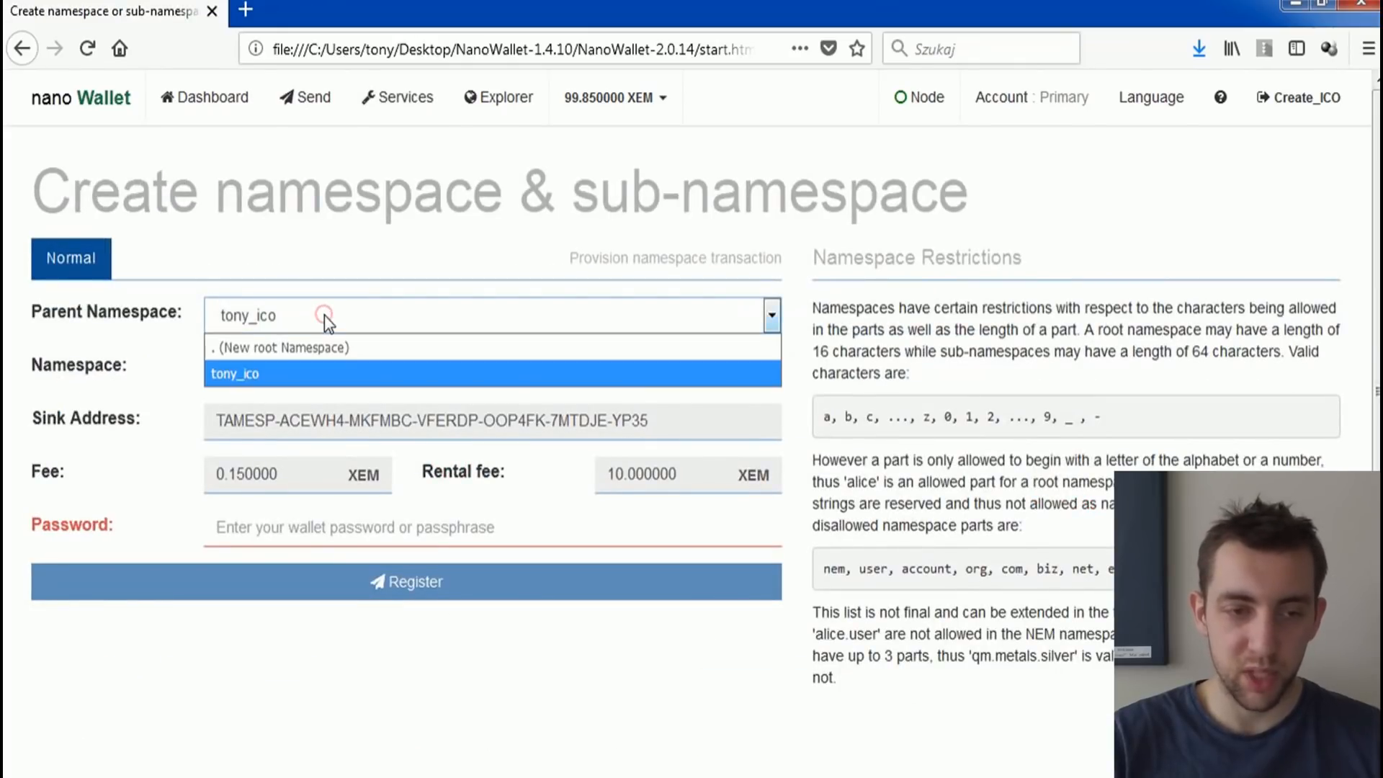
pyautogui.click(228, 373)
pyautogui.click(238, 371)
pyautogui.write('sub12')
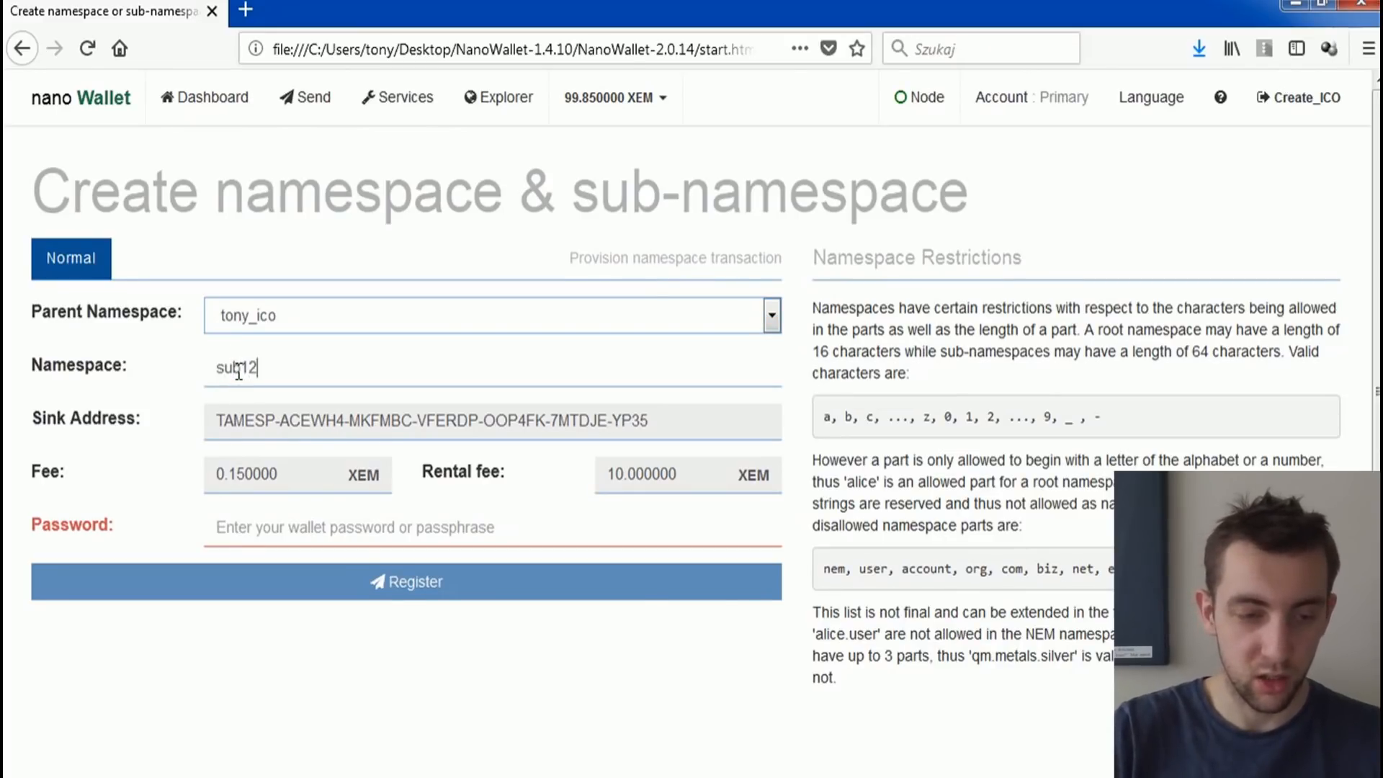
pyautogui.press('Num_Lock')
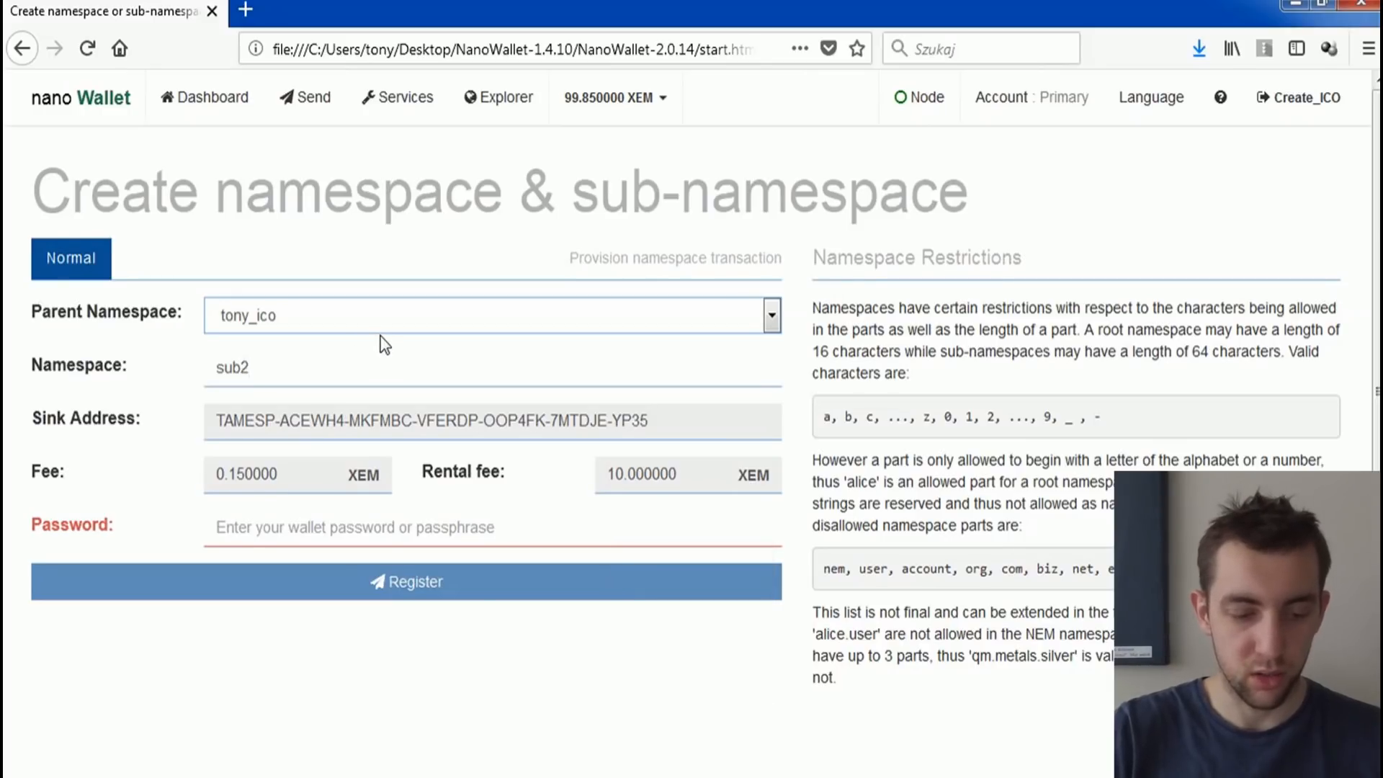
pyautogui.press('BackSpace')
pyautogui.press('BackSpace')
pyautogui.press('BackSpace')
pyautogui.write('what')
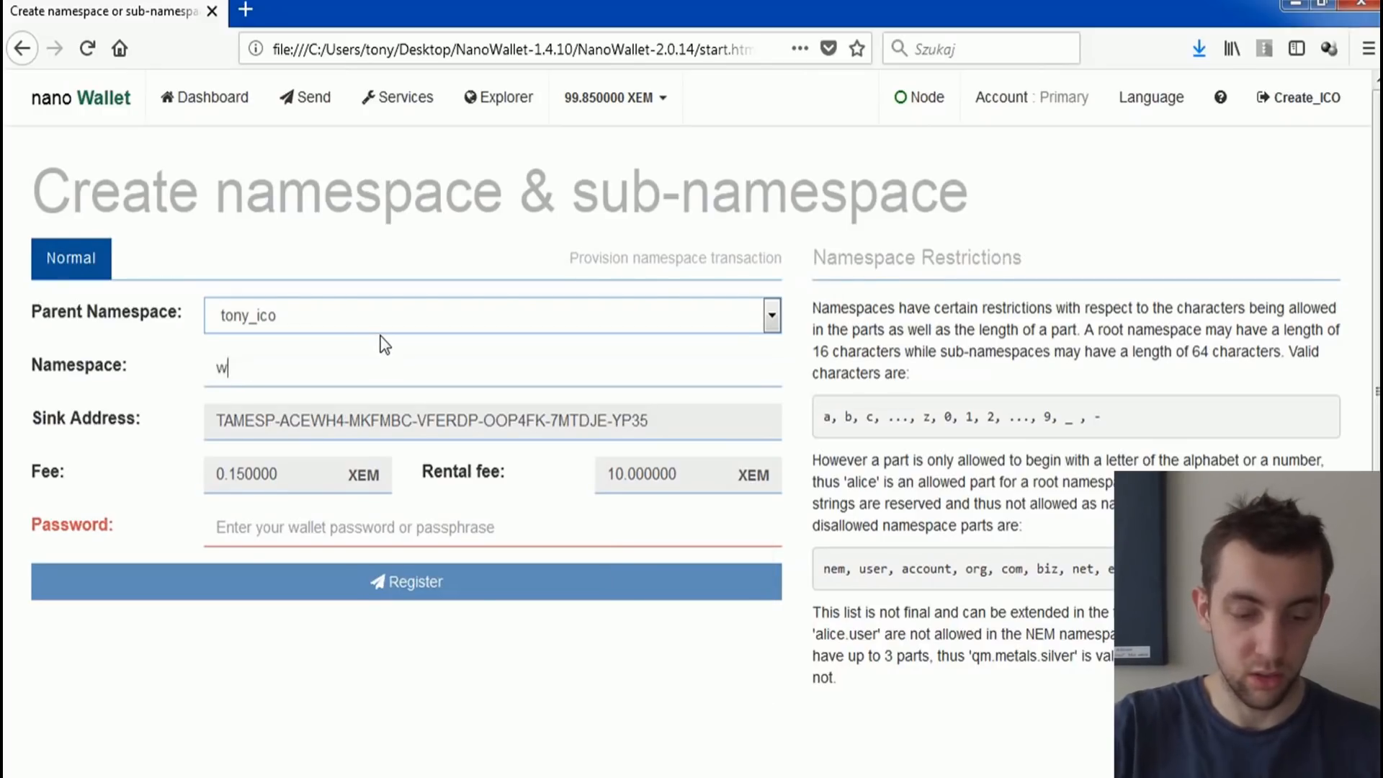
pyautogui.press('BackSpace')
pyautogui.press('BackSpace')
pyautogui.press('BackSpace')
pyautogui.press('BackSpace')
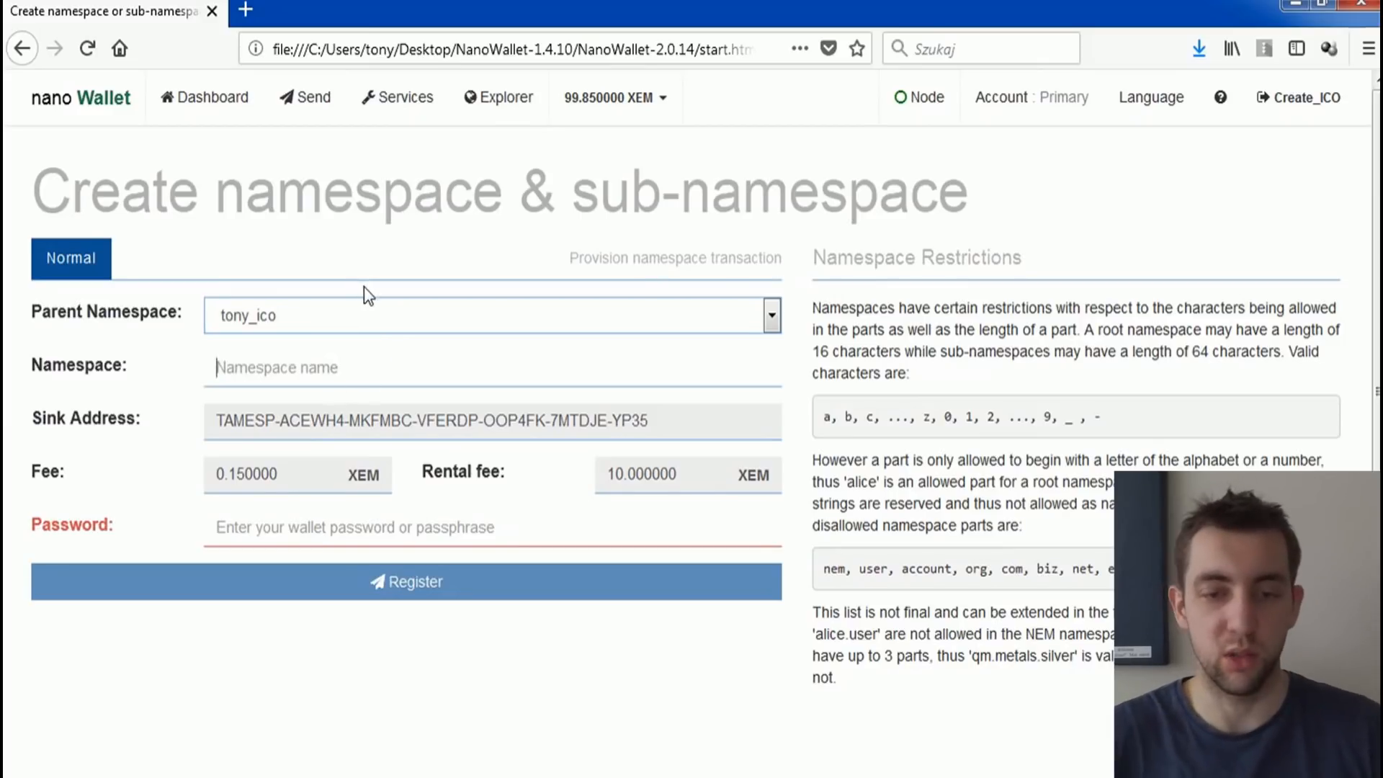
# Step: Open the mosaic creation form from the wallet's services
pyautogui.click(404, 101)
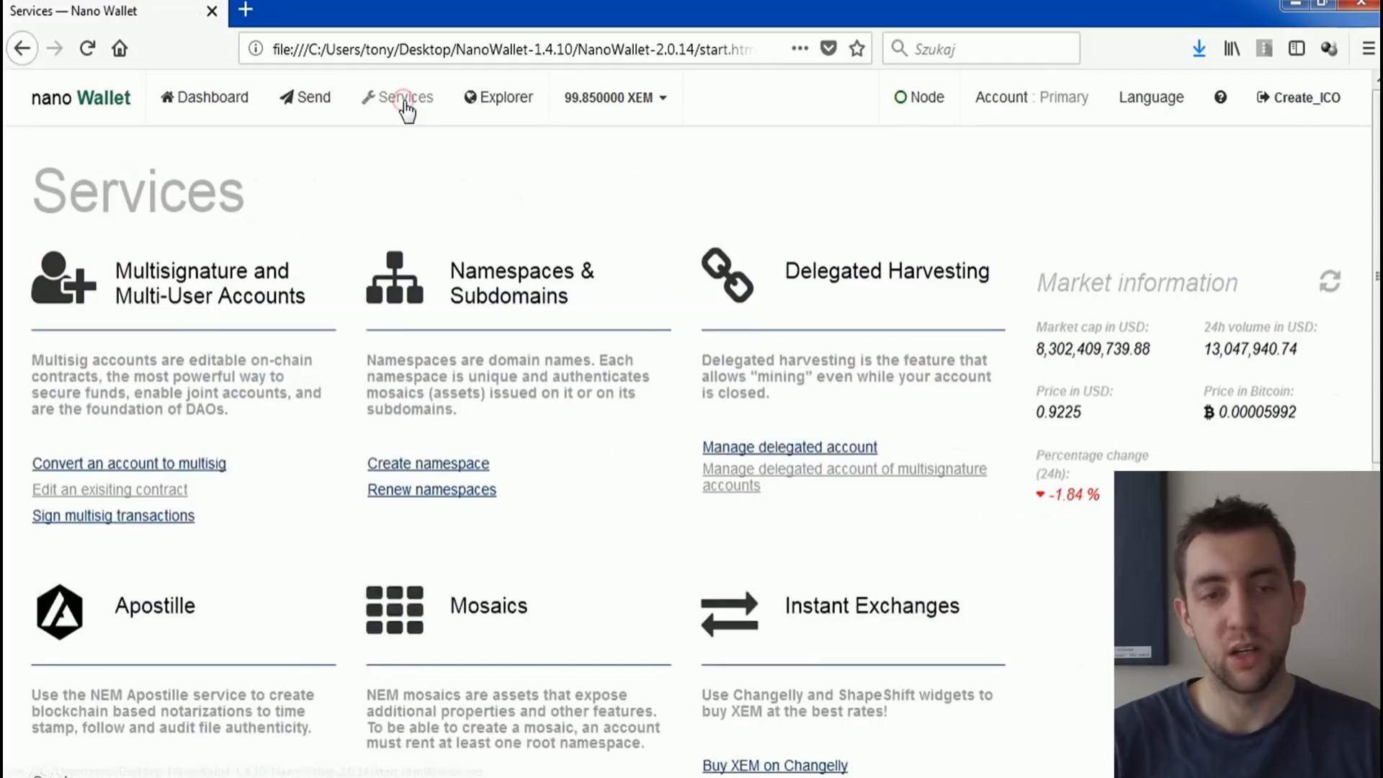
pyautogui.scroll(-1, 441, 509)
pyautogui.scroll(-5, 441, 508)
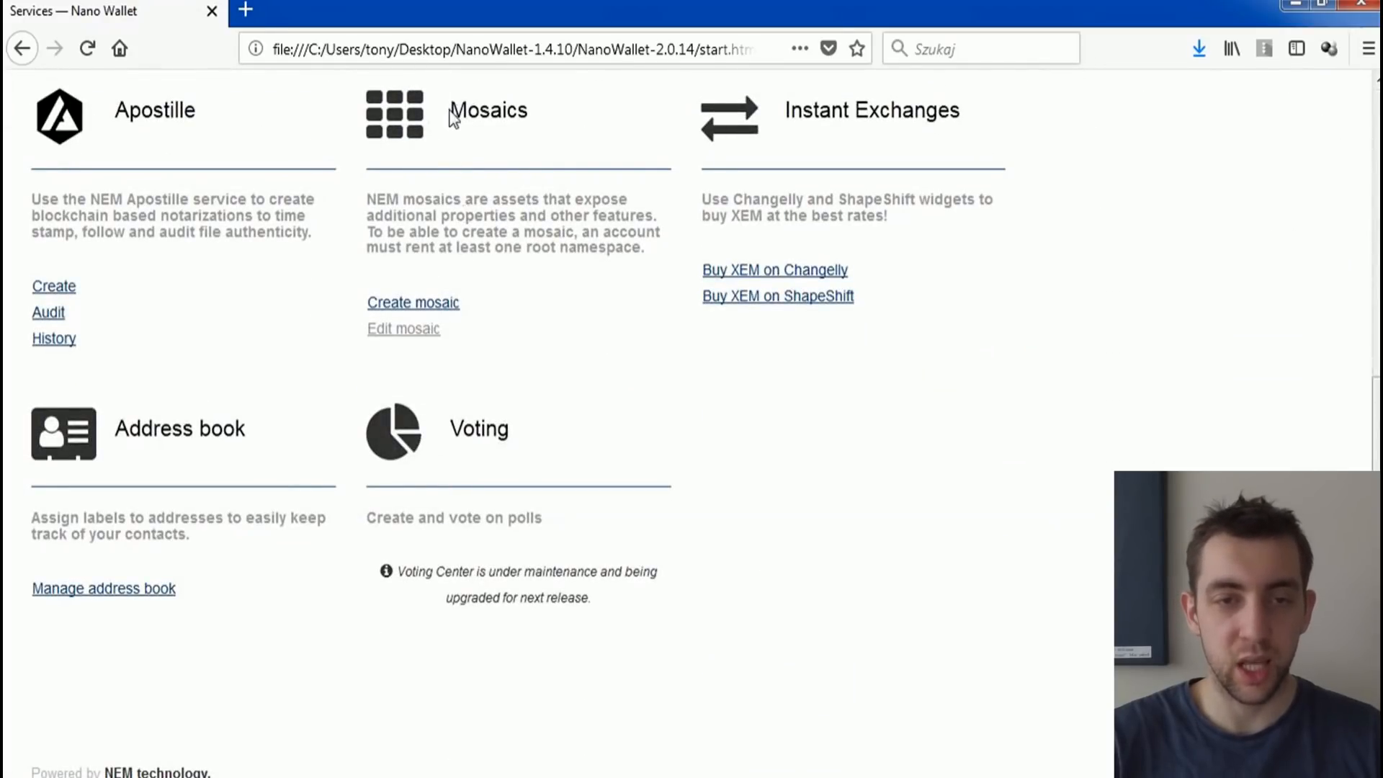
pyautogui.moveTo(449, 112); pyautogui.dragTo(507, 113)
pyautogui.scroll(6, 441, 225)
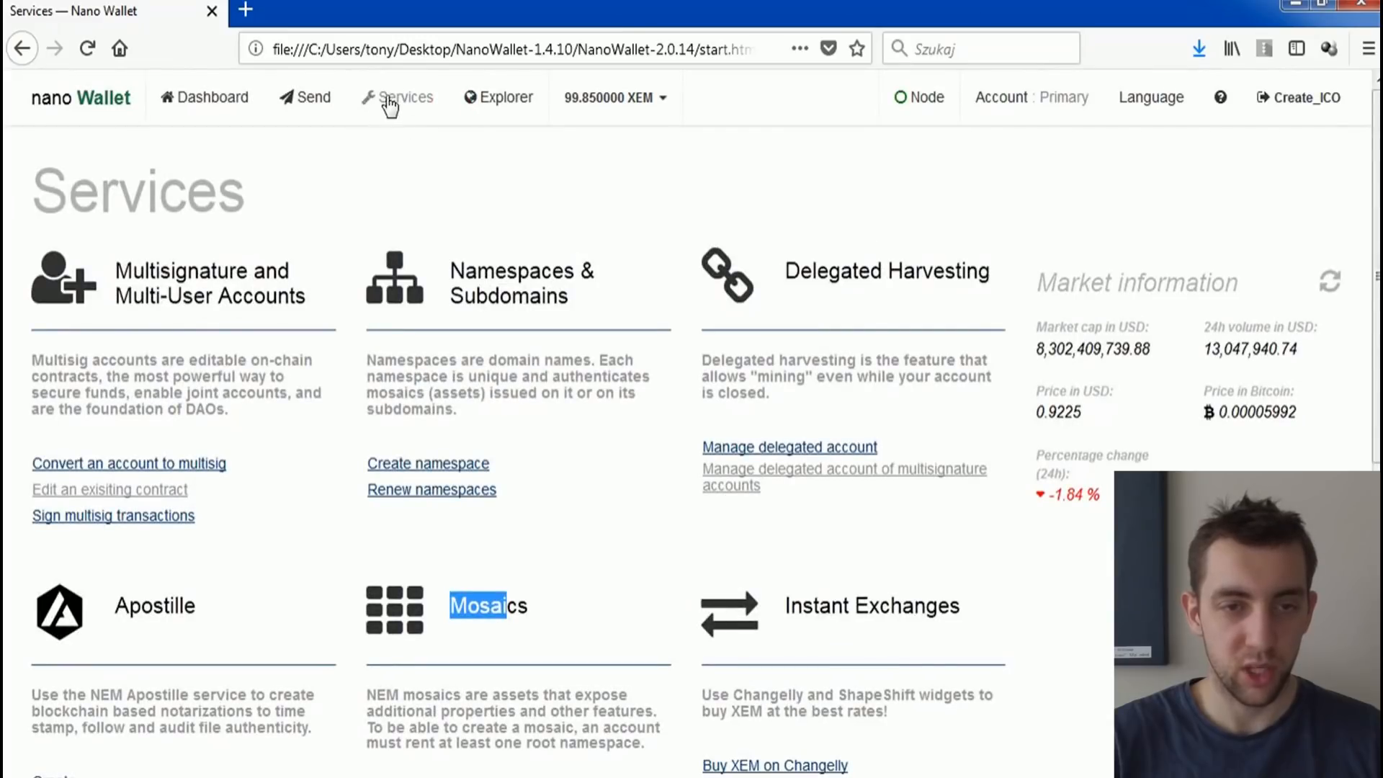
pyautogui.scroll(-4, 438, 318)
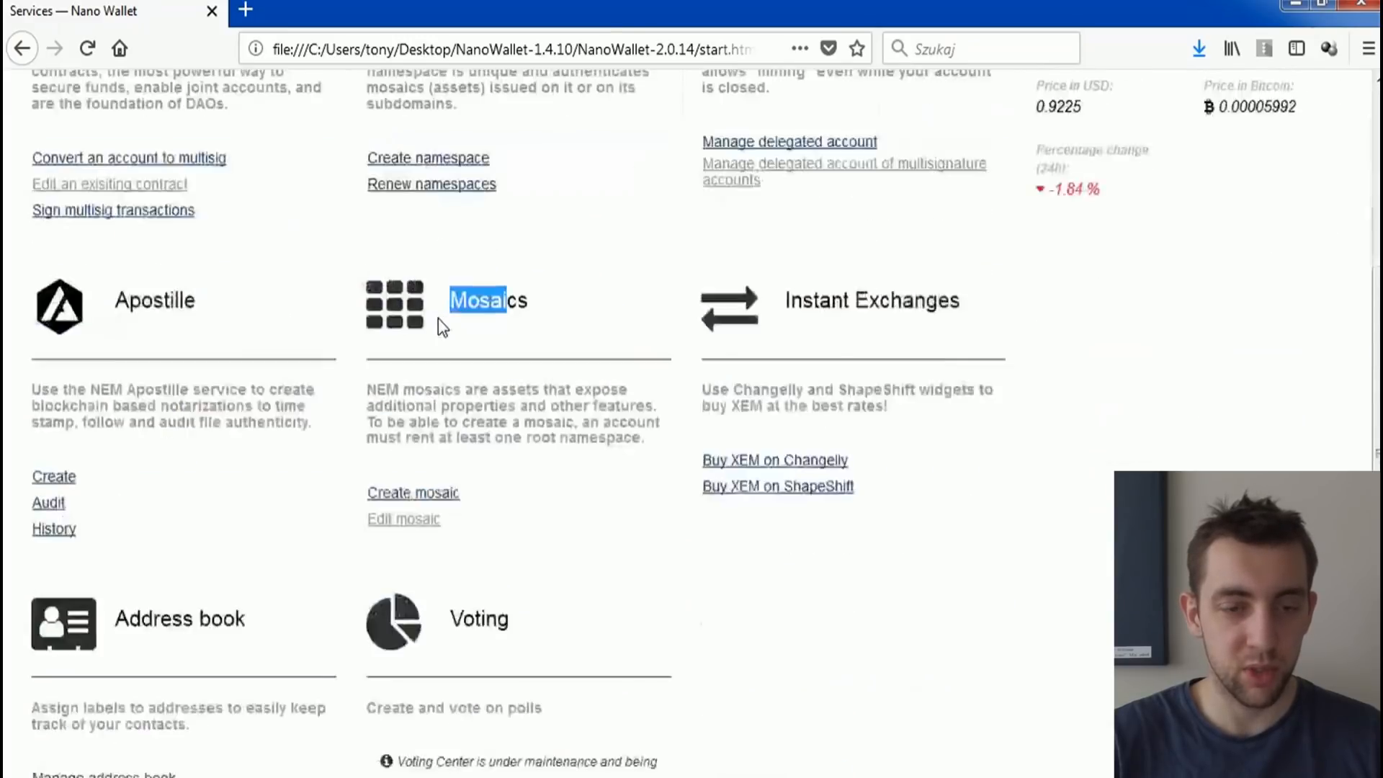
pyautogui.click(447, 431)
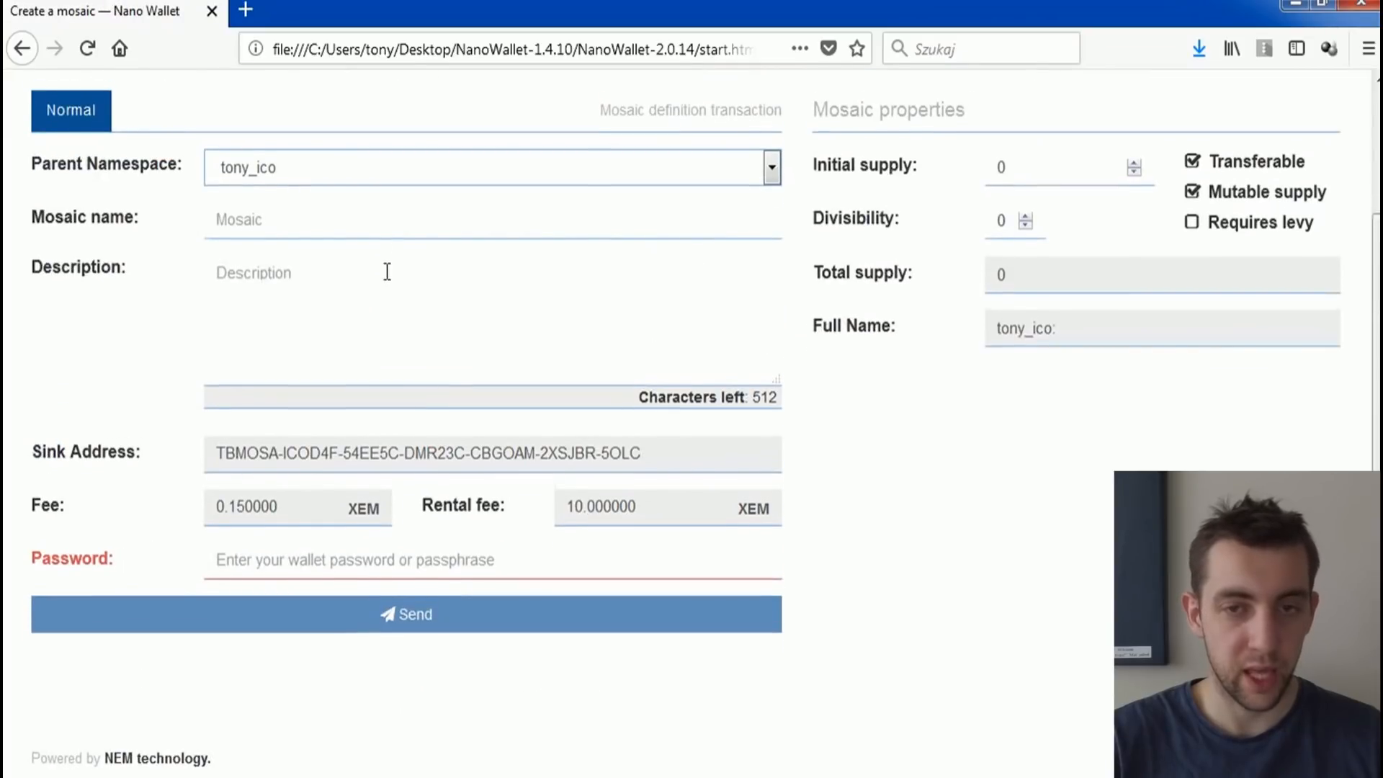
pyautogui.scroll(2, 365, 304)
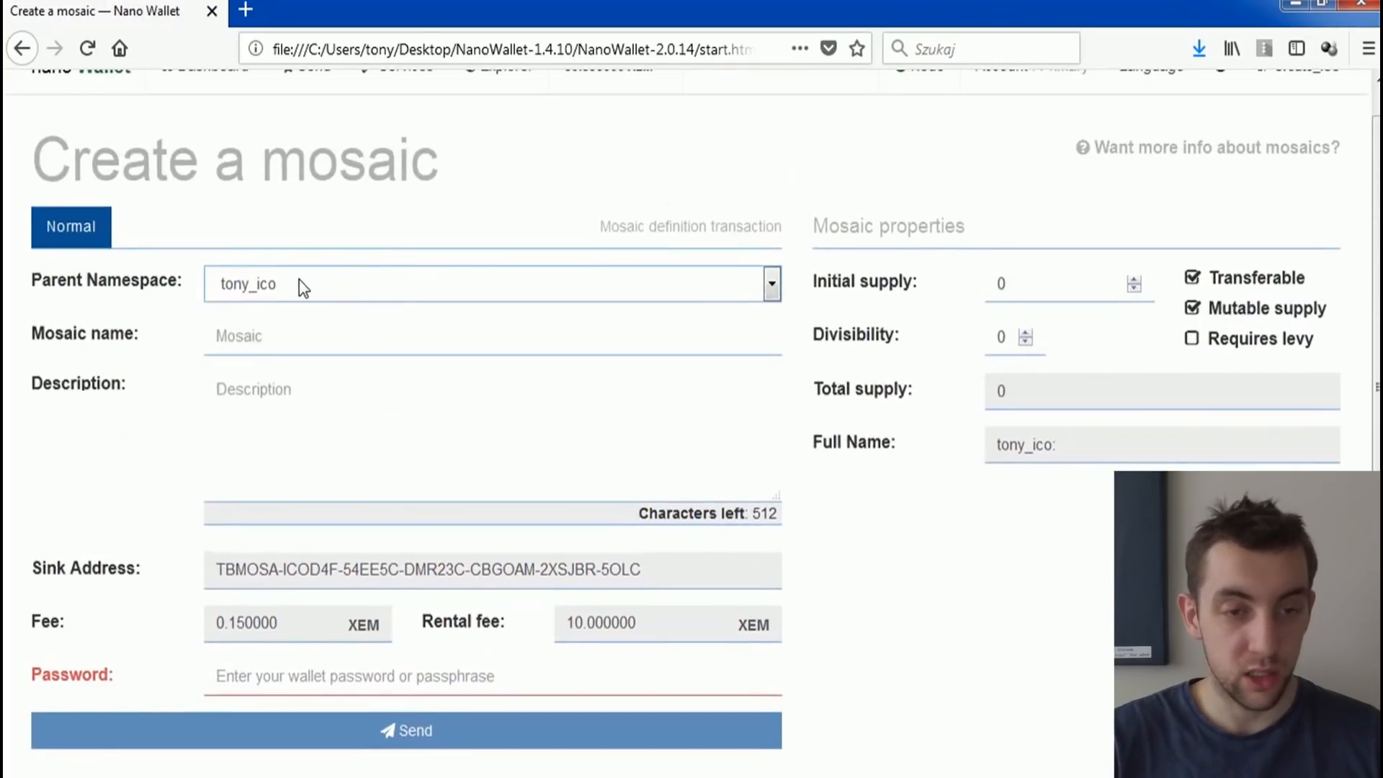
# Step: Choose tony_ico as the parent namespace and name the mosaic thecoolestone
pyautogui.moveTo(41, 278)
pyautogui.mouseDown()
pyautogui.moveTo(189, 282)
pyautogui.moveTo(32, 271)
pyautogui.mouseUp()
pyautogui.click(253, 291)
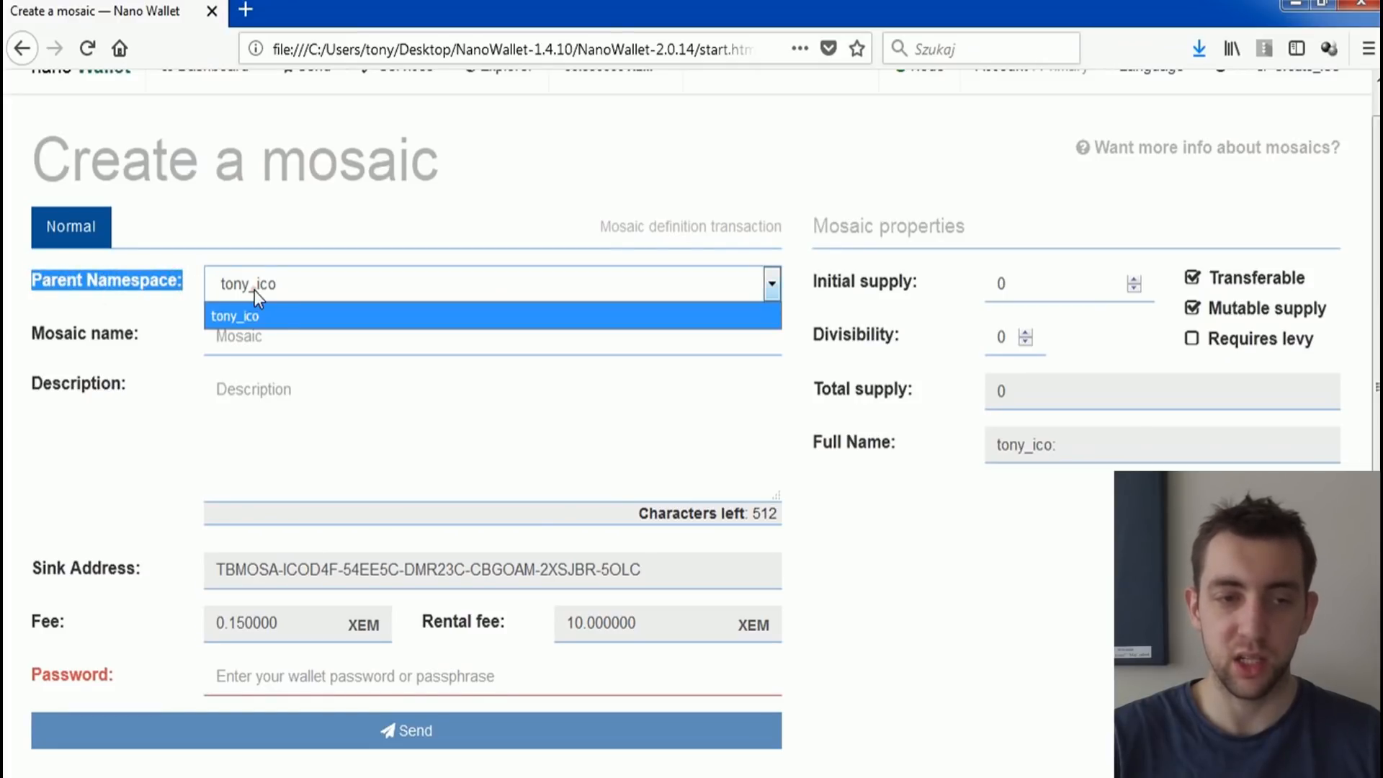
pyautogui.click(251, 318)
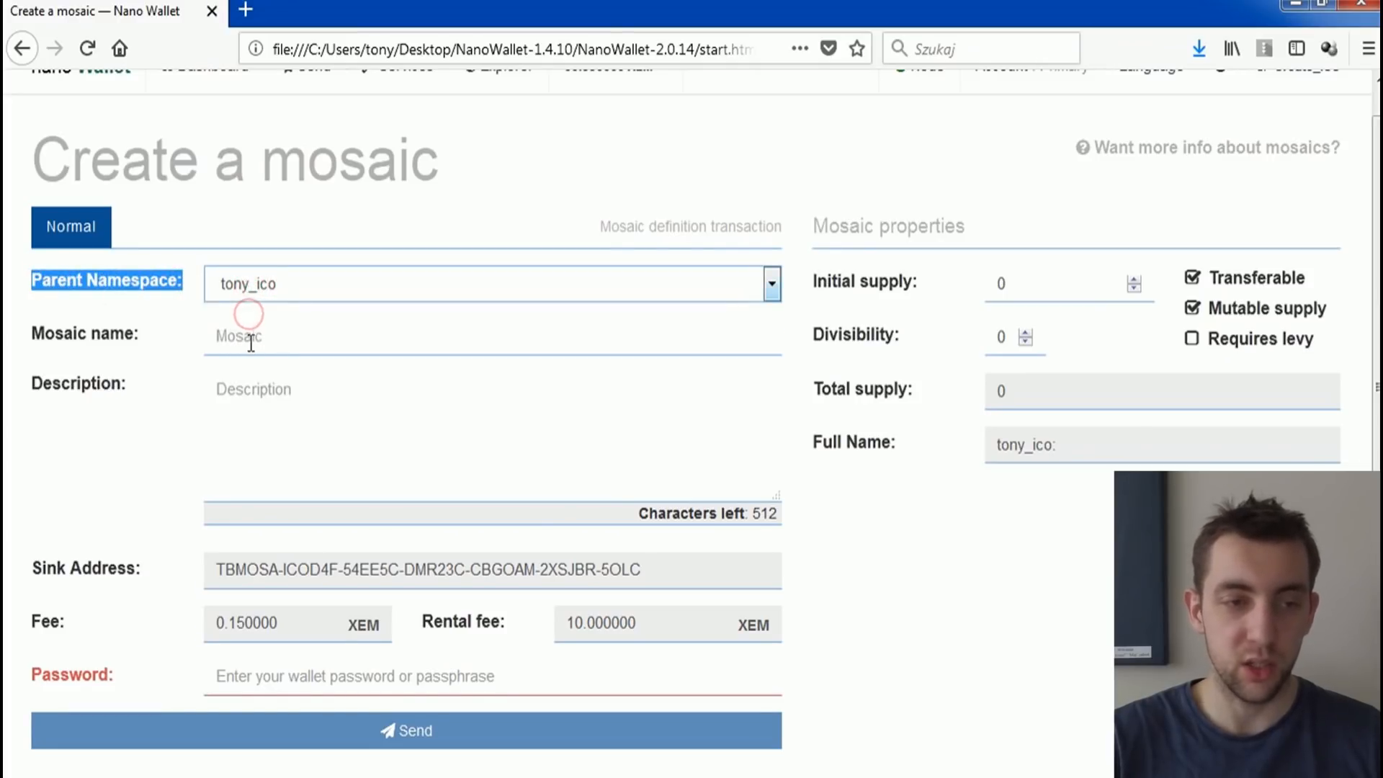
pyautogui.click(248, 342)
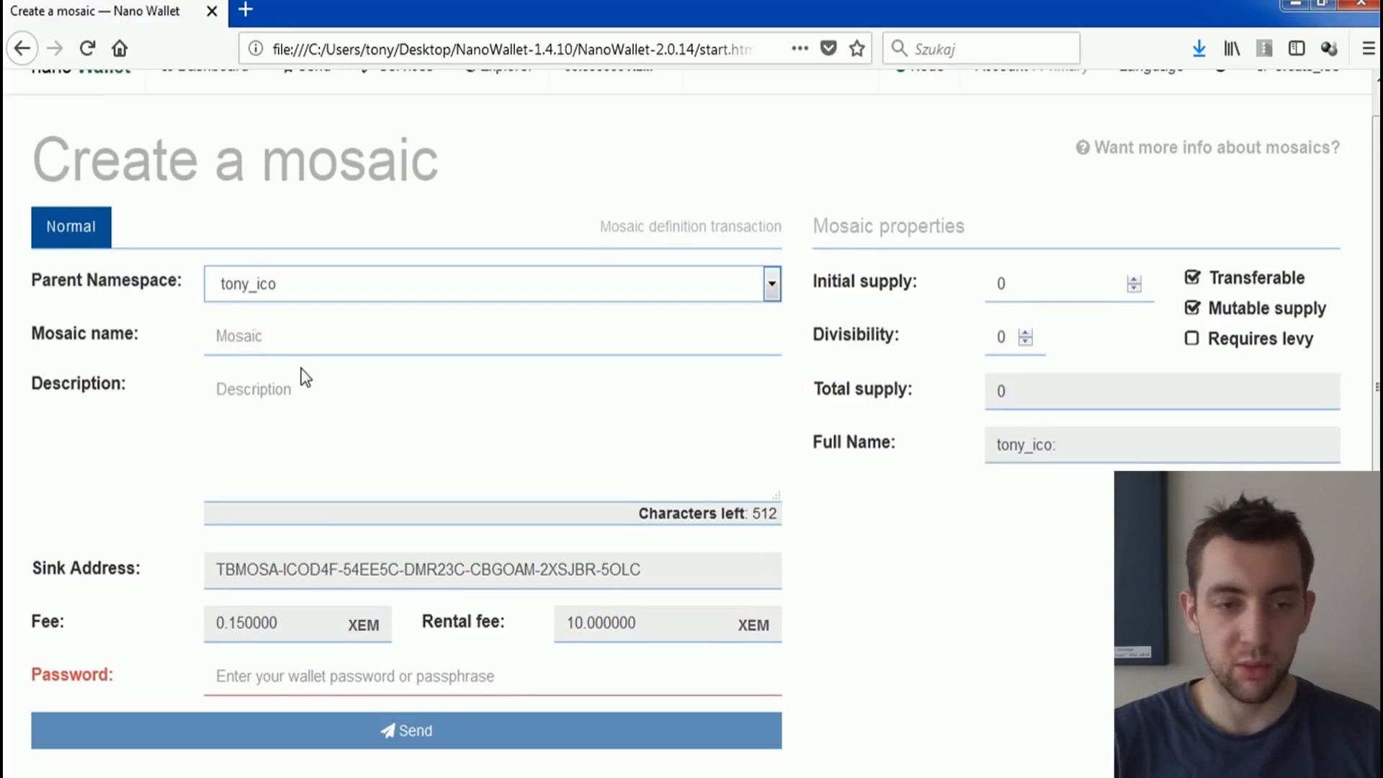
pyautogui.write('thec')
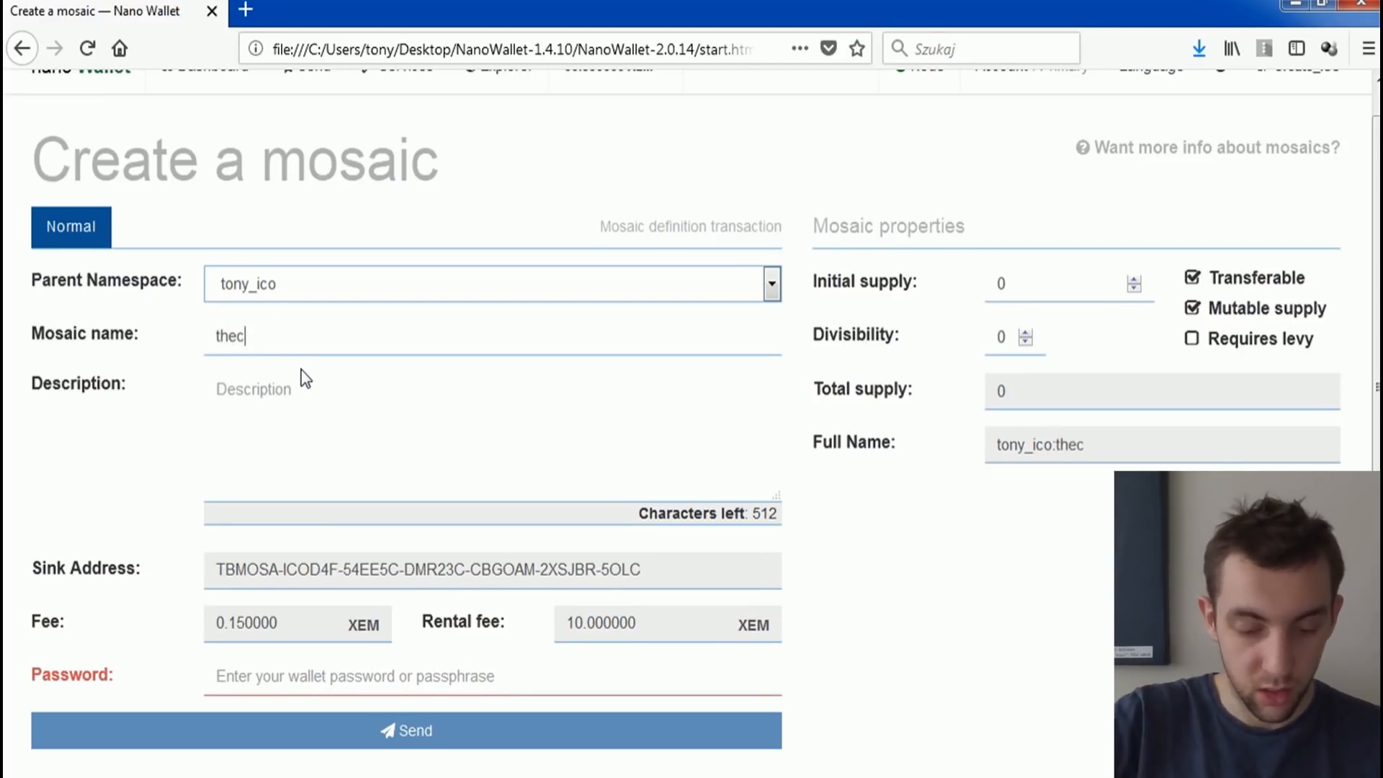
pyautogui.write('oolestone')
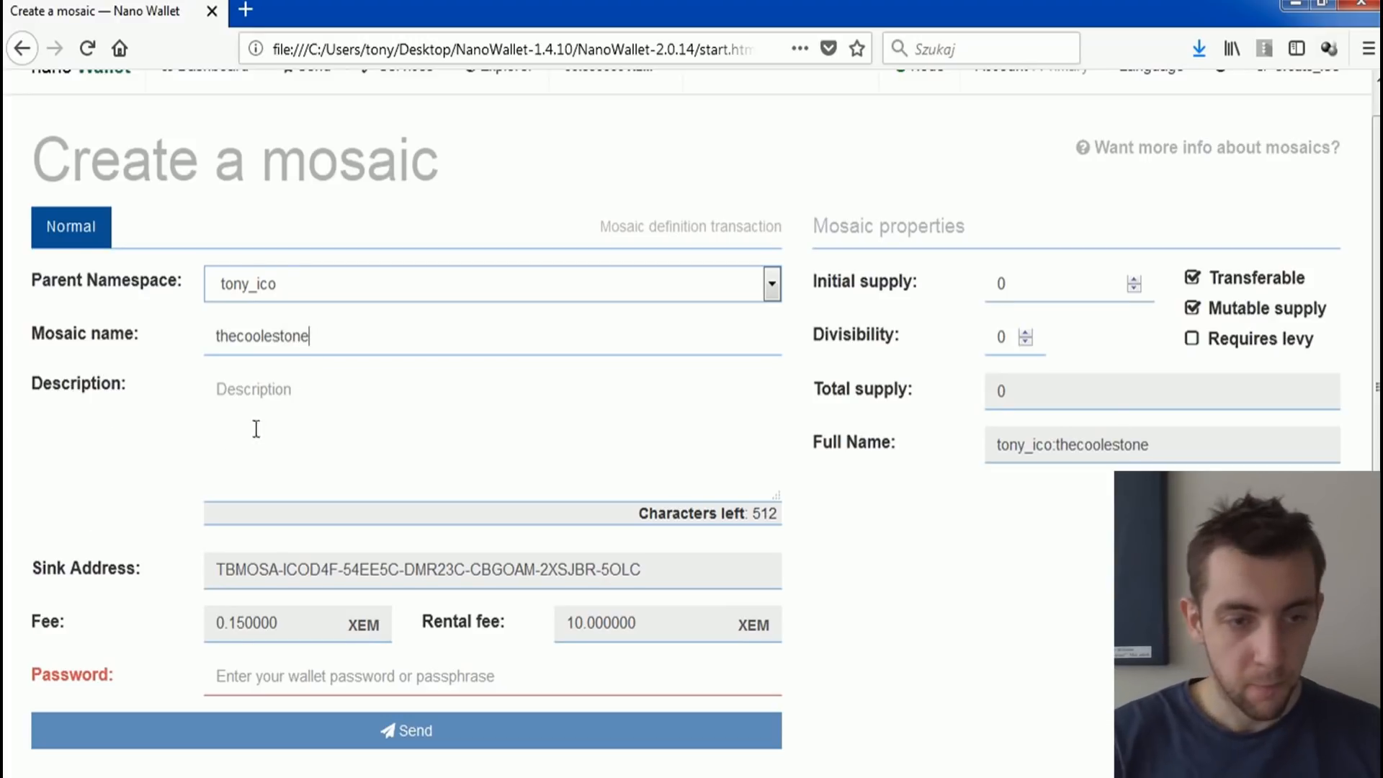
# Step: Describe the mosaic as "It's the coolest ICO on NEM"
pyautogui.click(269, 392)
pyautogui.write("It's the coolest ICO on NEM")
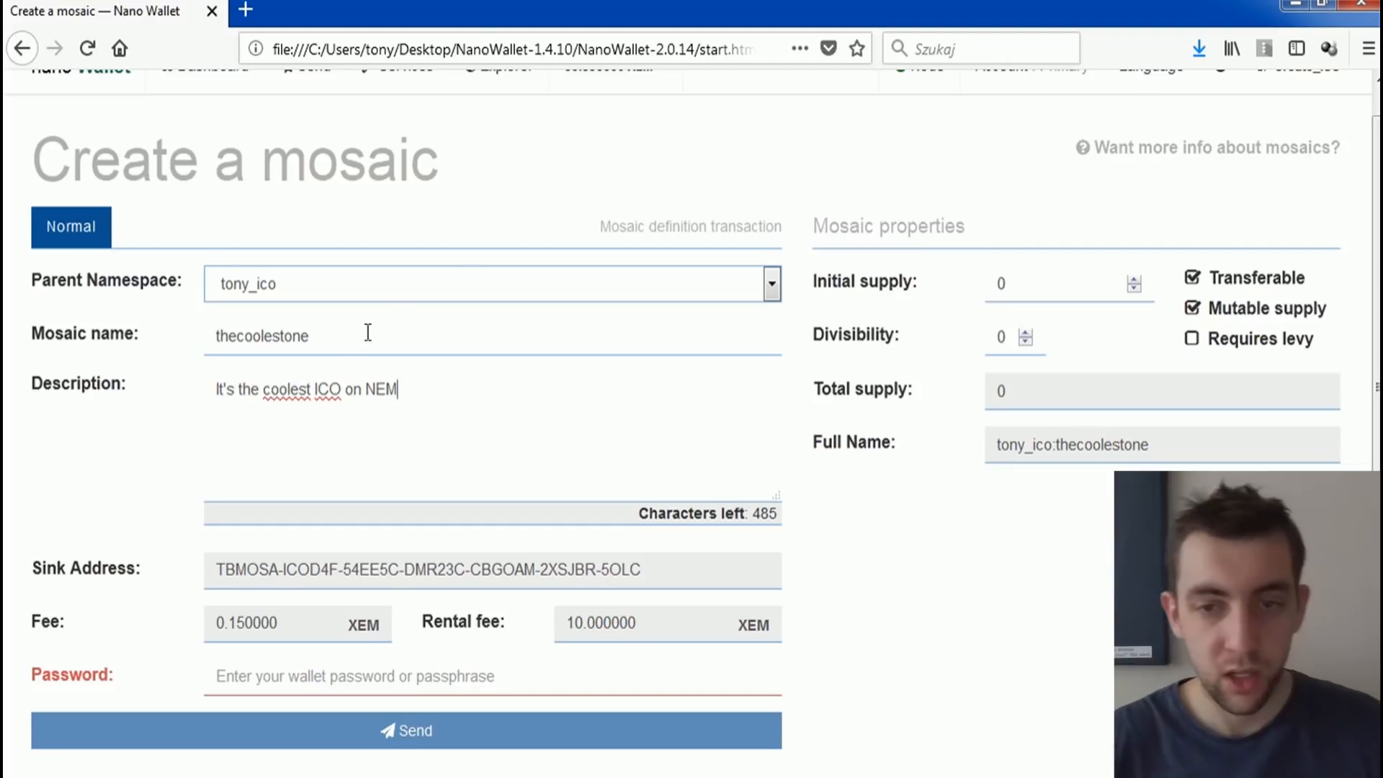
pyautogui.scroll(1, 472, 253)
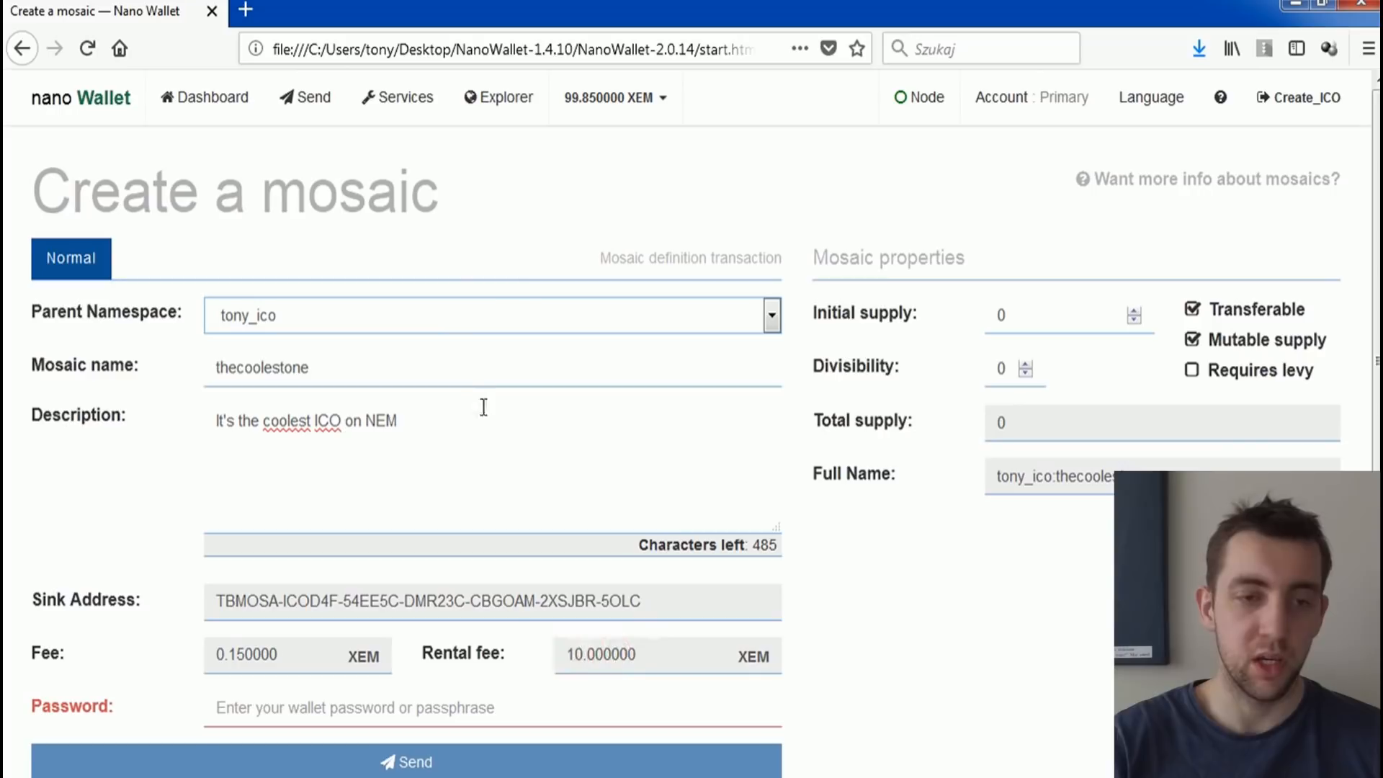
pyautogui.scroll(-3, 480, 455)
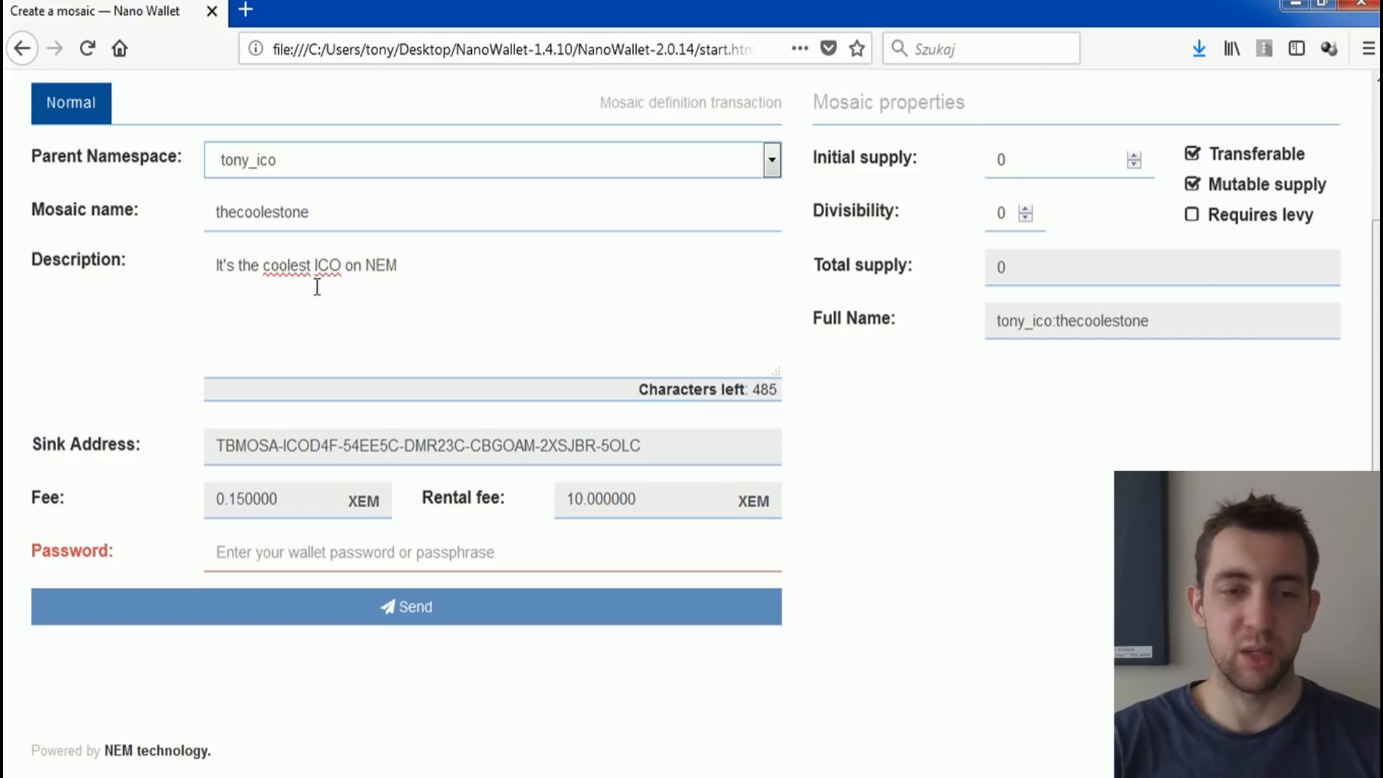
pyautogui.scroll(2, 548, 299)
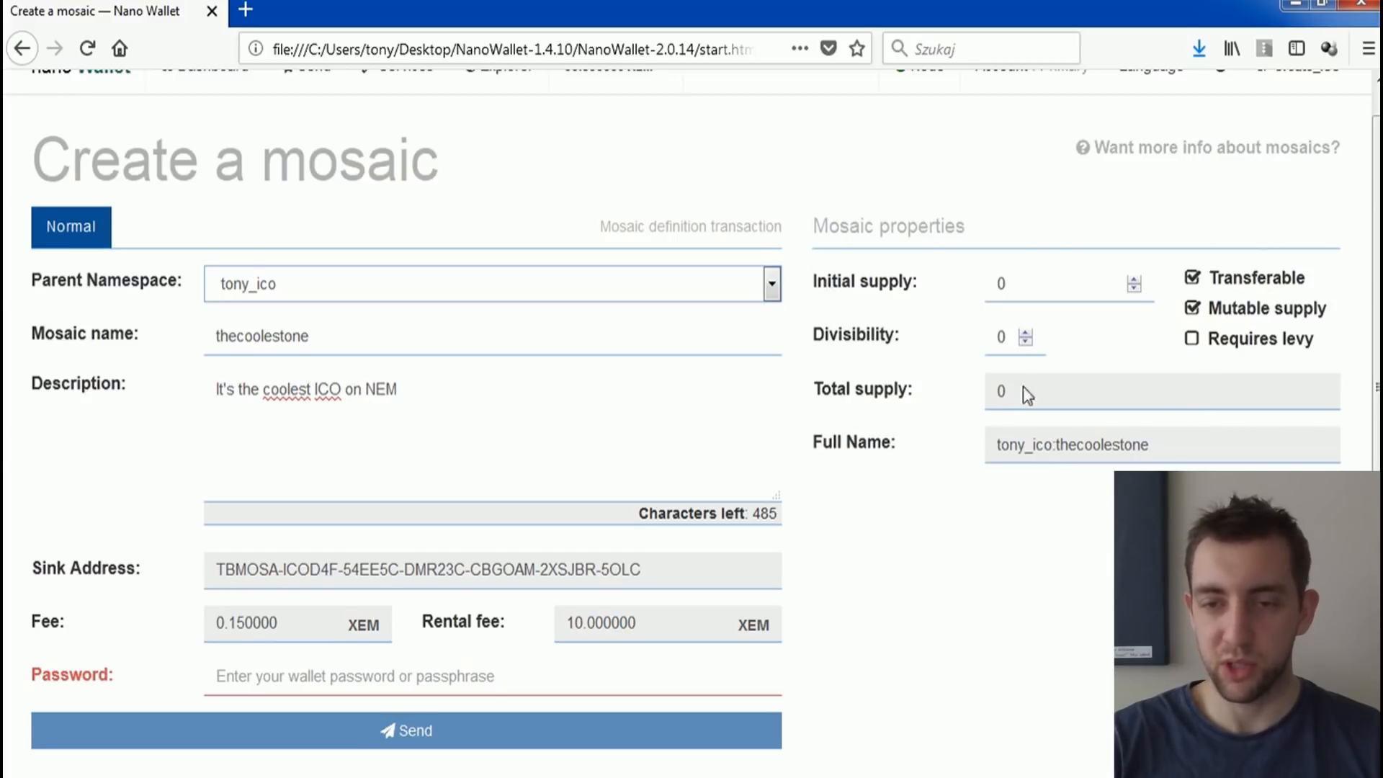
pyautogui.click(1002, 278)
pyautogui.moveTo(1012, 283); pyautogui.dragTo(994, 283)
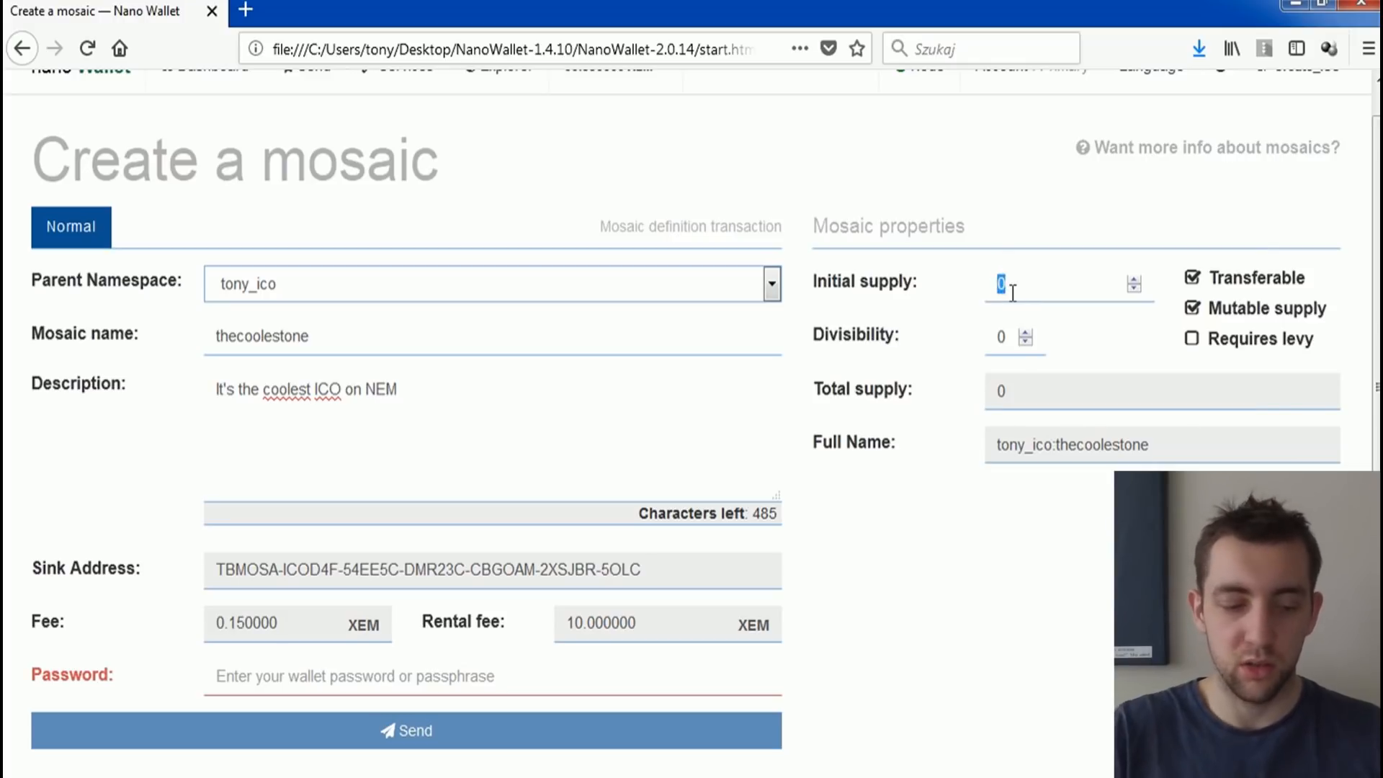
pyautogui.write('8')
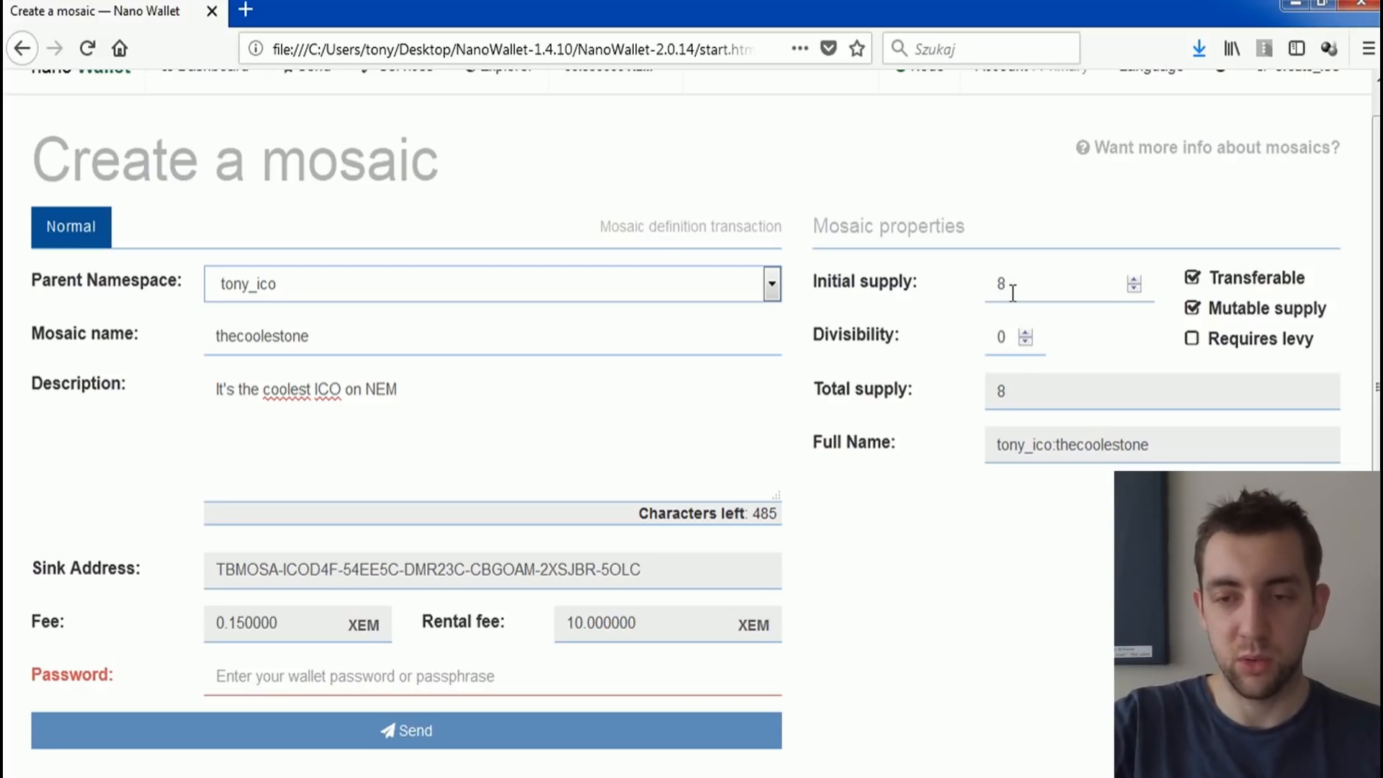
pyautogui.write('999')
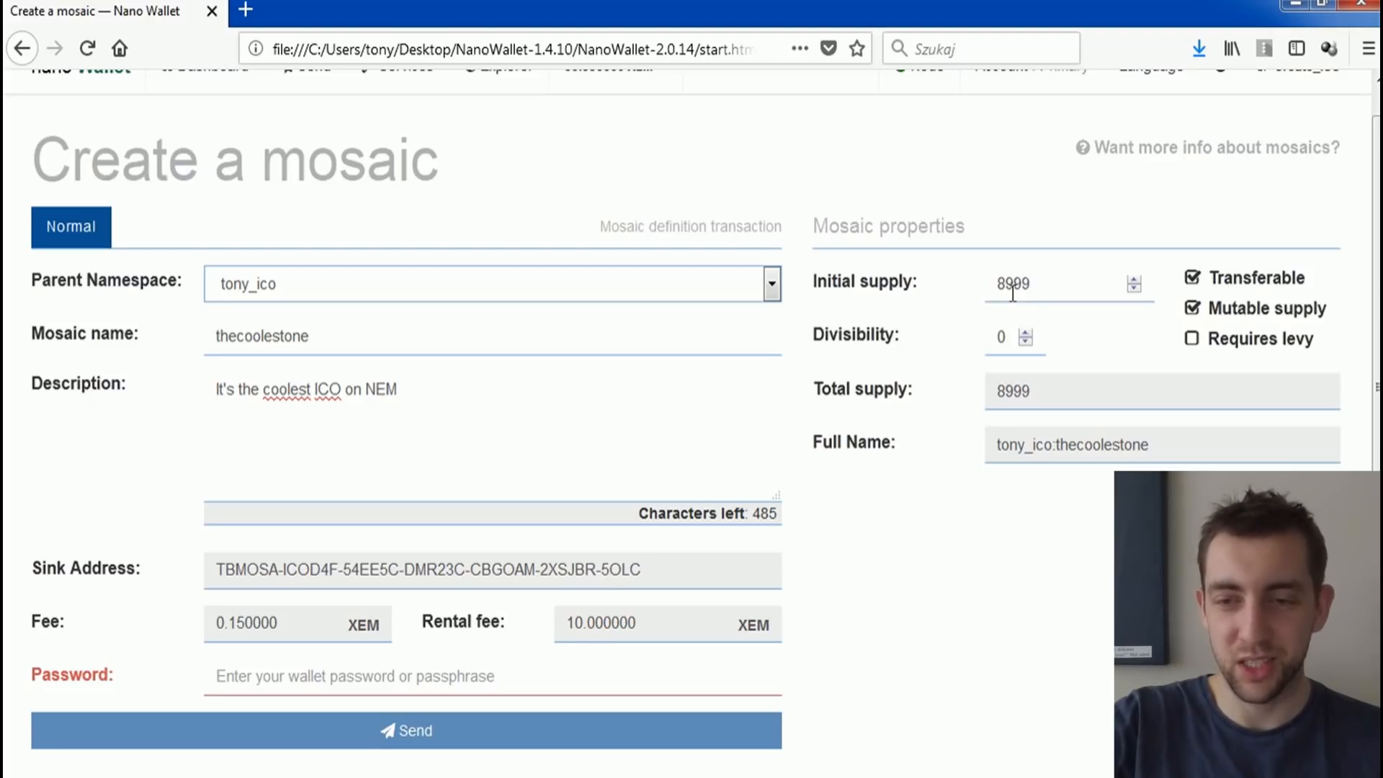
pyautogui.write('99999')
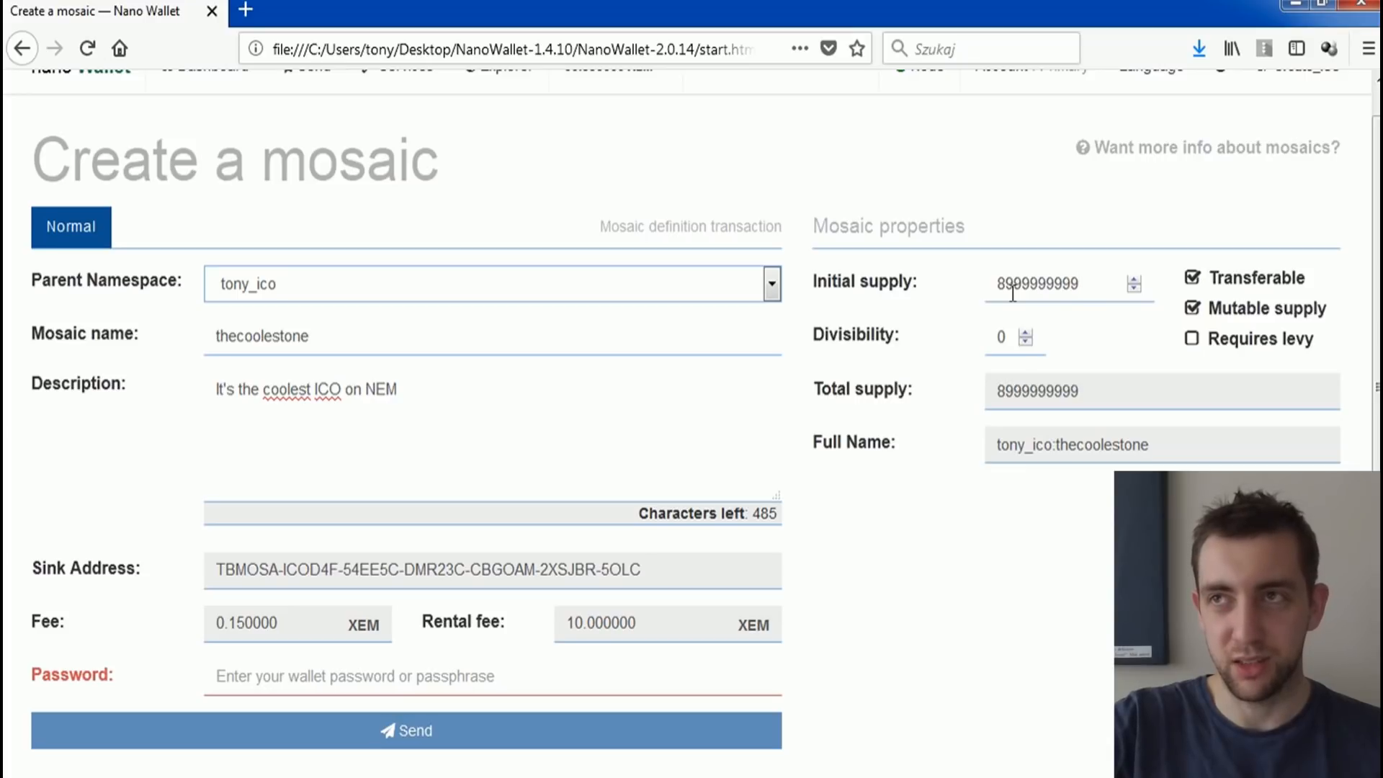
# Step: Set the mosaic's divisibility to 6 and check the decimals in the total supply
pyautogui.doubleClick(1005, 337)
pyautogui.write('6')
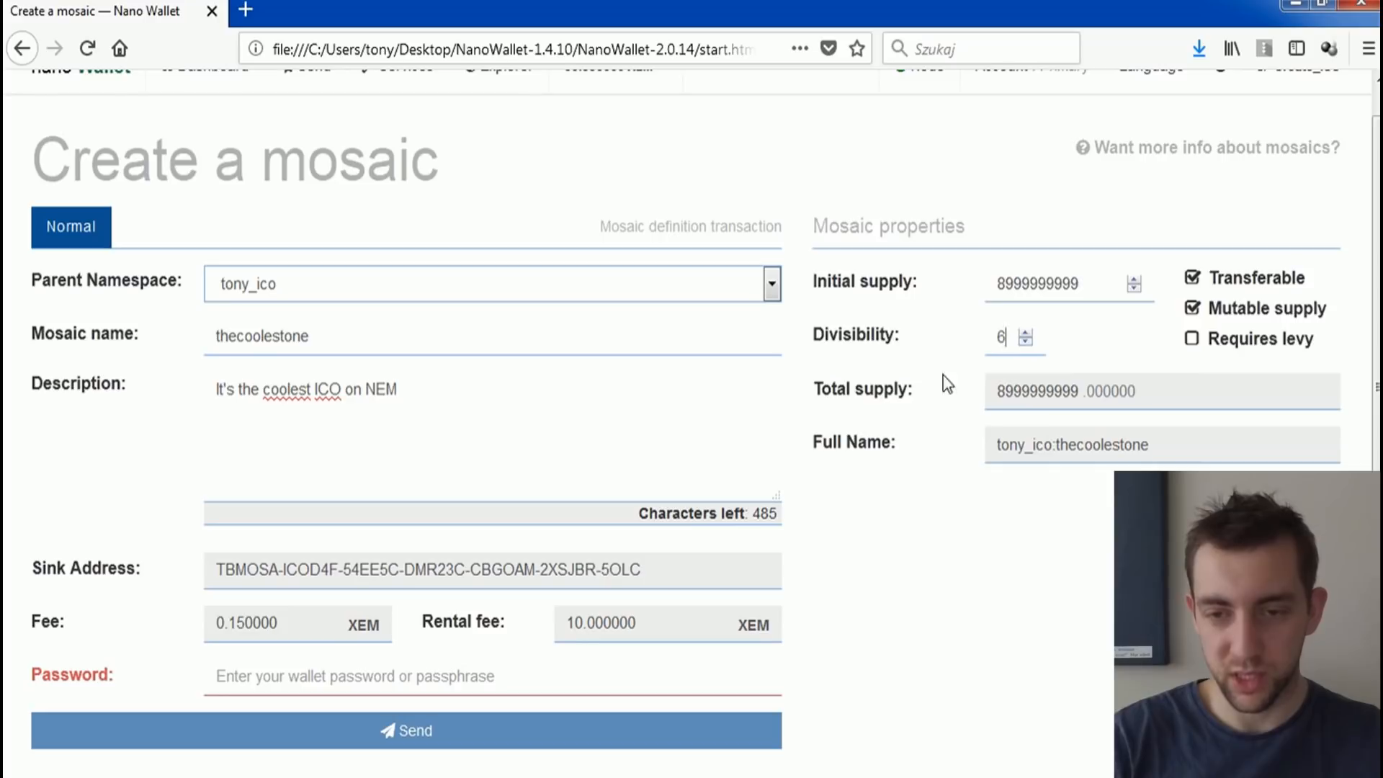
pyautogui.moveTo(1004, 396)
pyautogui.mouseDown()
pyautogui.moveTo(1038, 393)
pyautogui.moveTo(998, 393)
pyautogui.mouseUp()
pyautogui.tripleClick(1089, 394)
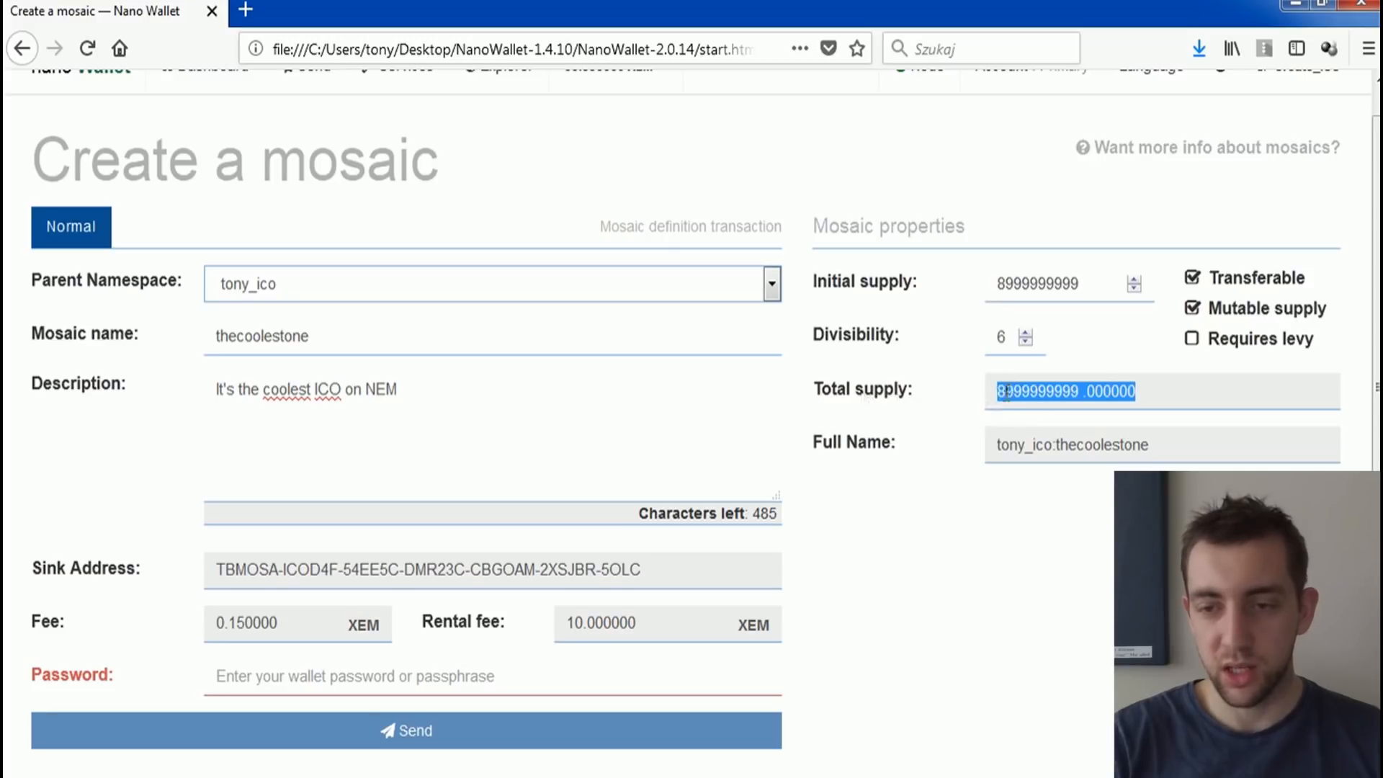
pyautogui.click(1111, 391)
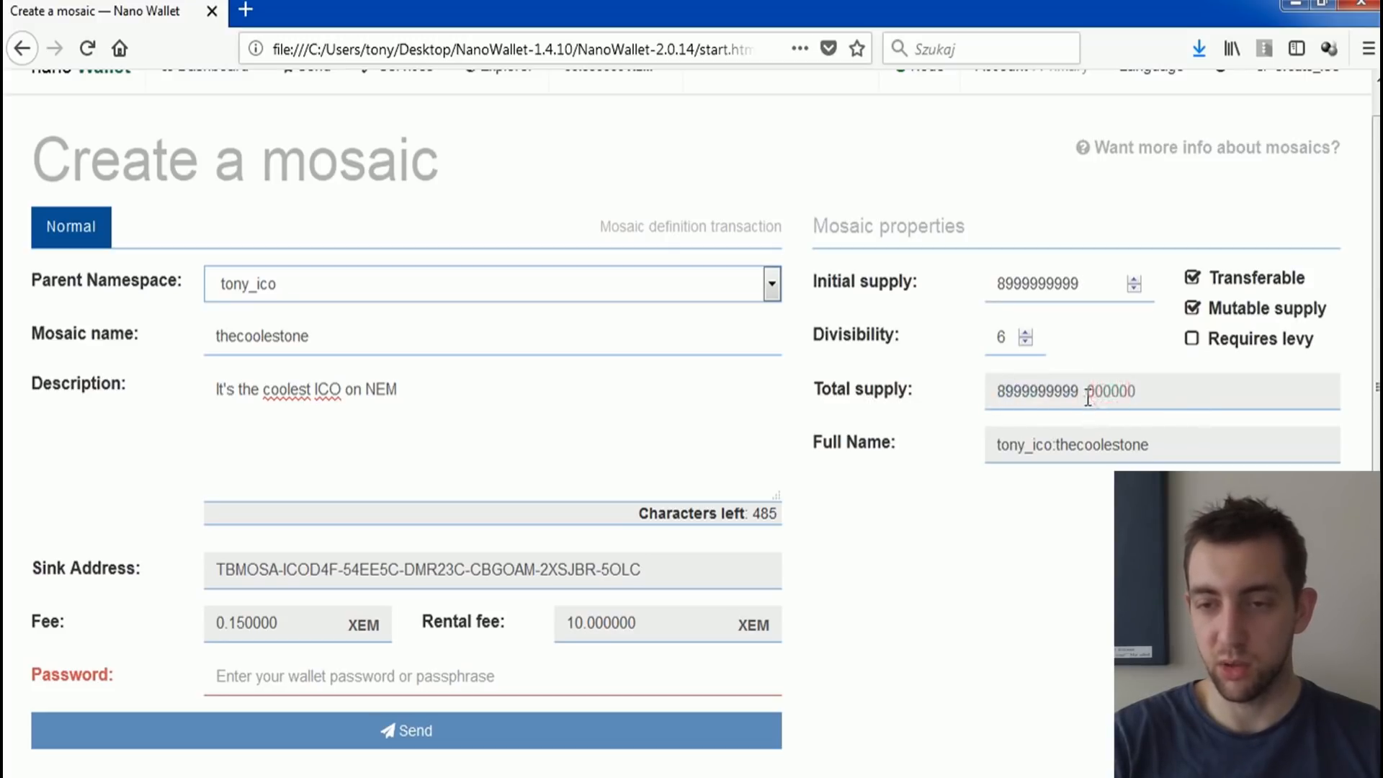
pyautogui.doubleClick(1073, 286)
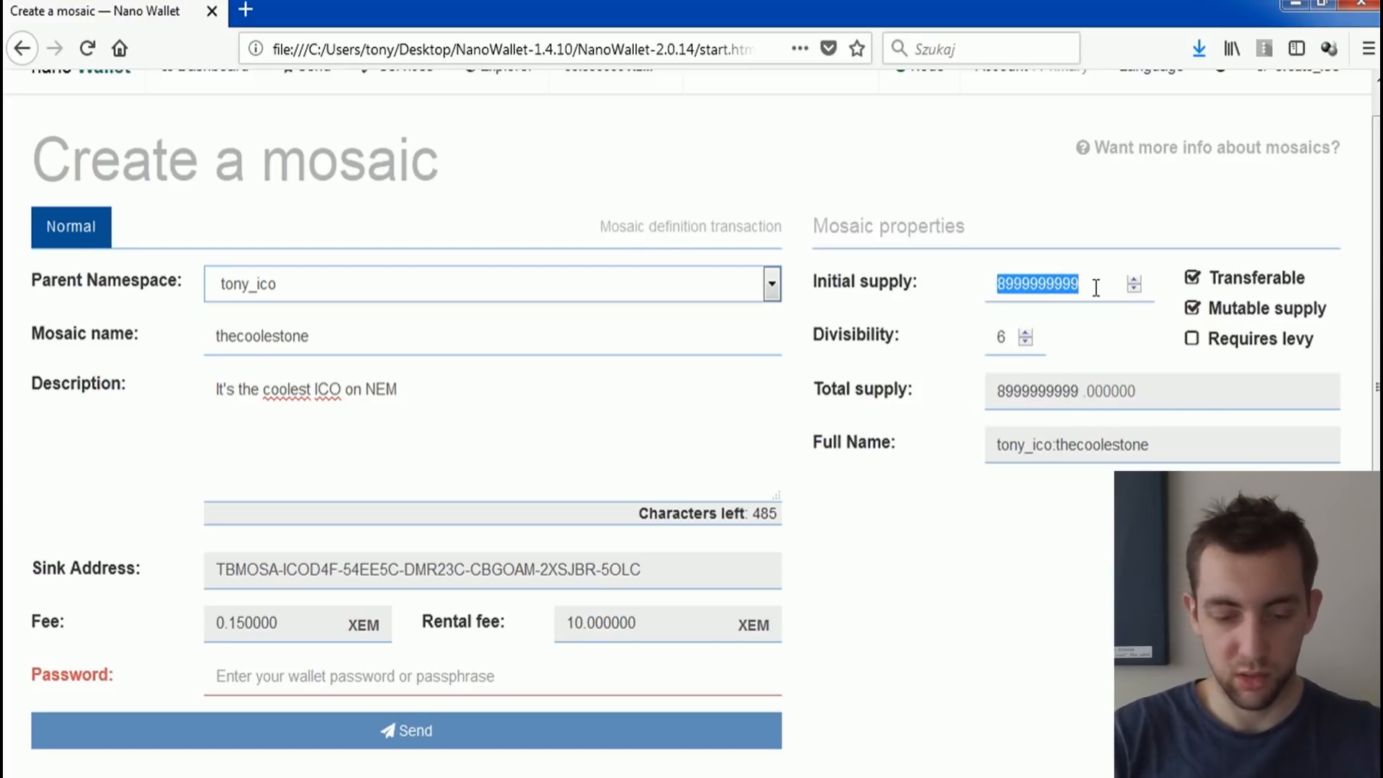
pyautogui.write('9000000000')
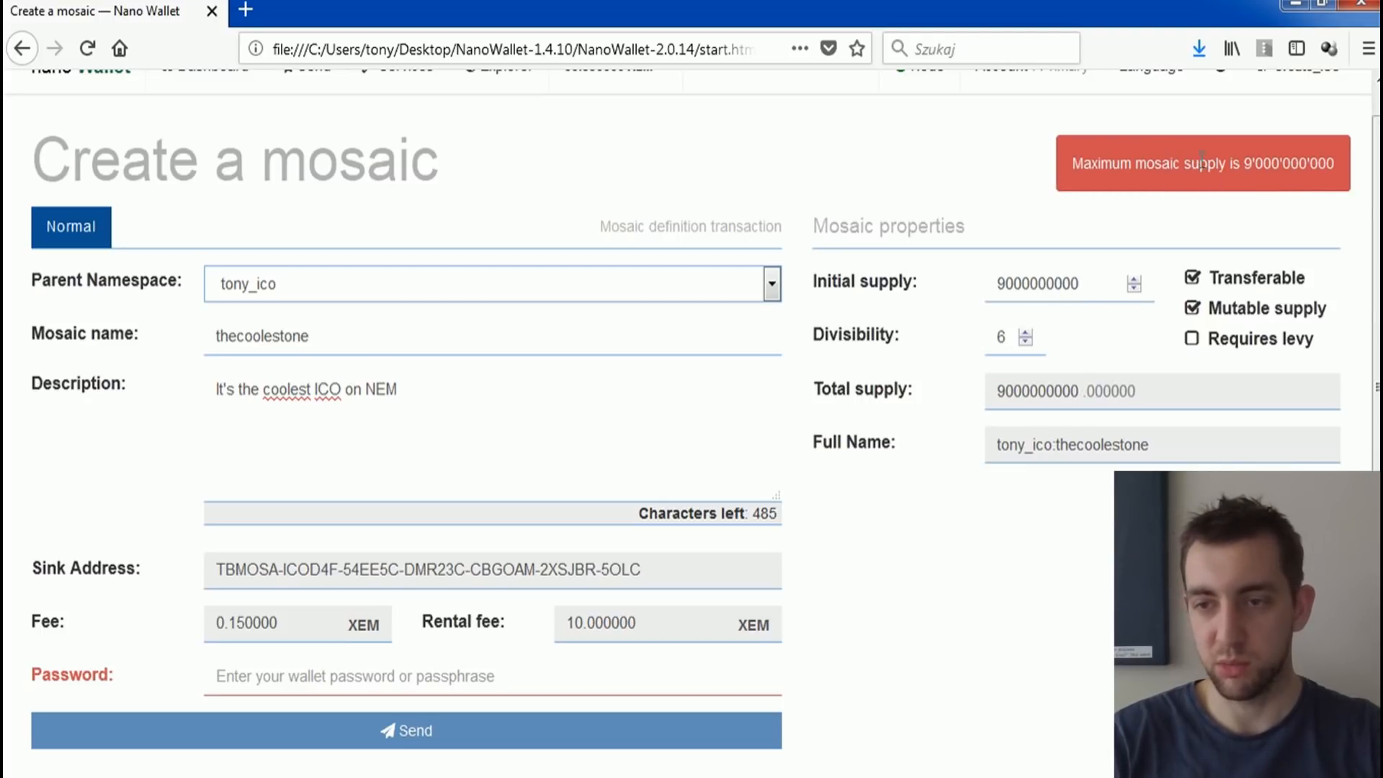
# Step: Set the mosaic's initial supply to 1000 and enter the wallet password
pyautogui.moveTo(1086, 281); pyautogui.dragTo(993, 285)
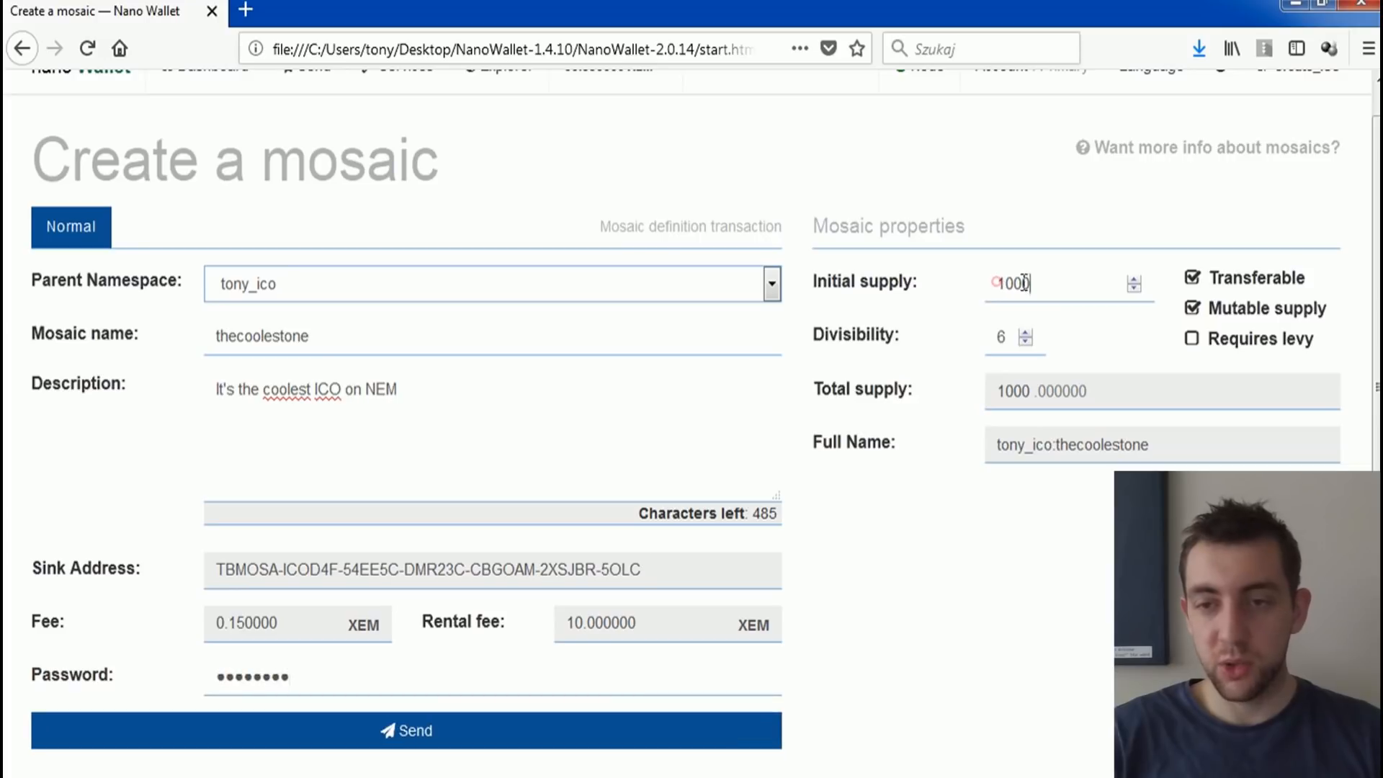
pyautogui.click(1018, 281)
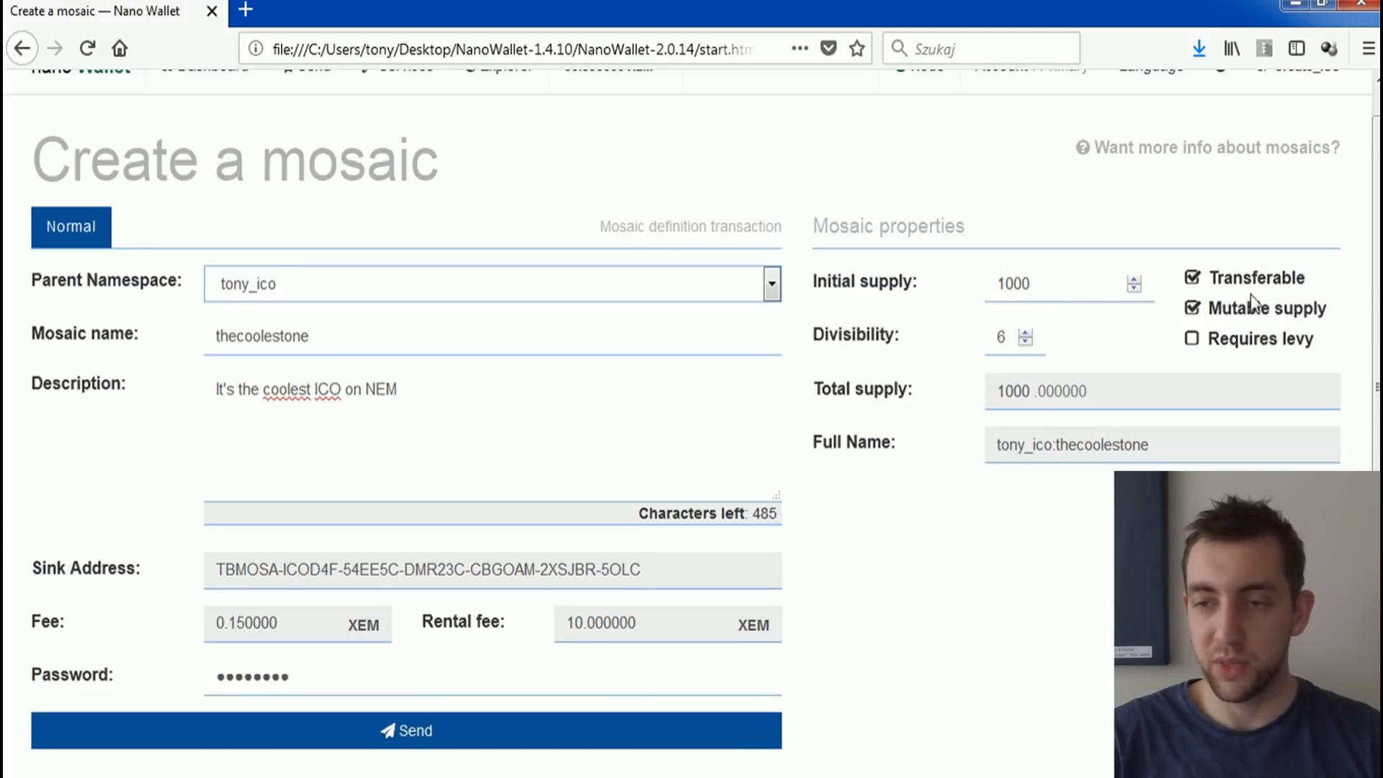
# Step: Disable the mosaic's Transferable property, and turn Mutable supply off and back on
pyautogui.click(1192, 280)
pyautogui.click(1191, 310)
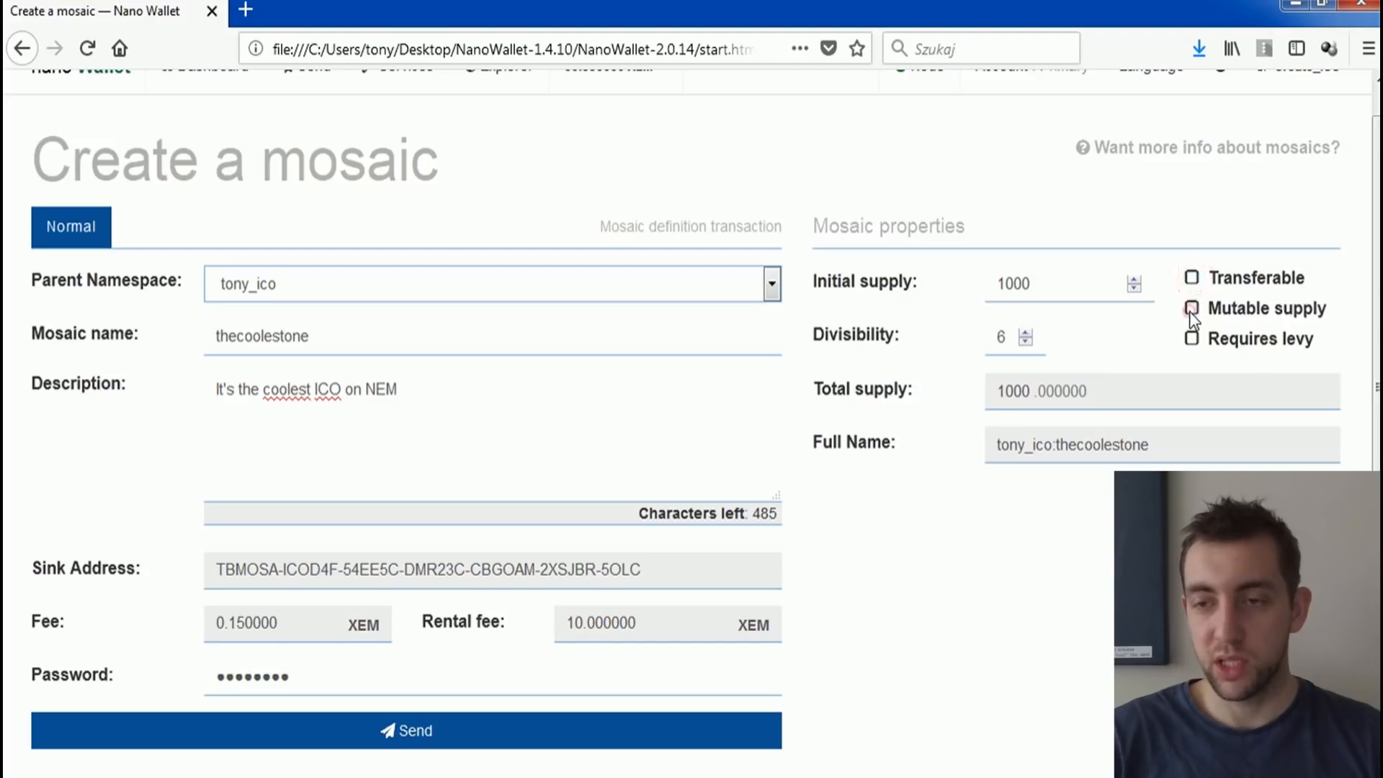
pyautogui.click(1234, 315)
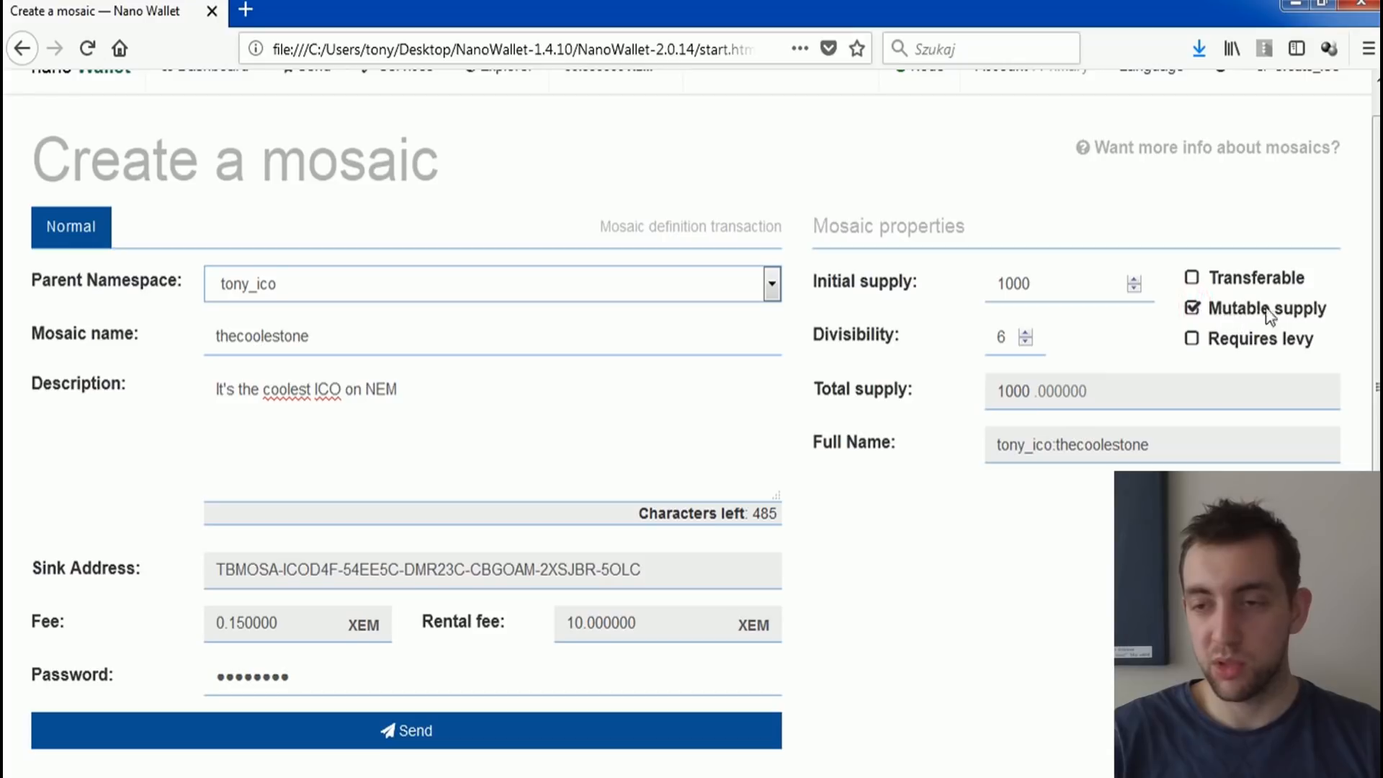
pyautogui.moveTo(1297, 309); pyautogui.dragTo(1206, 310)
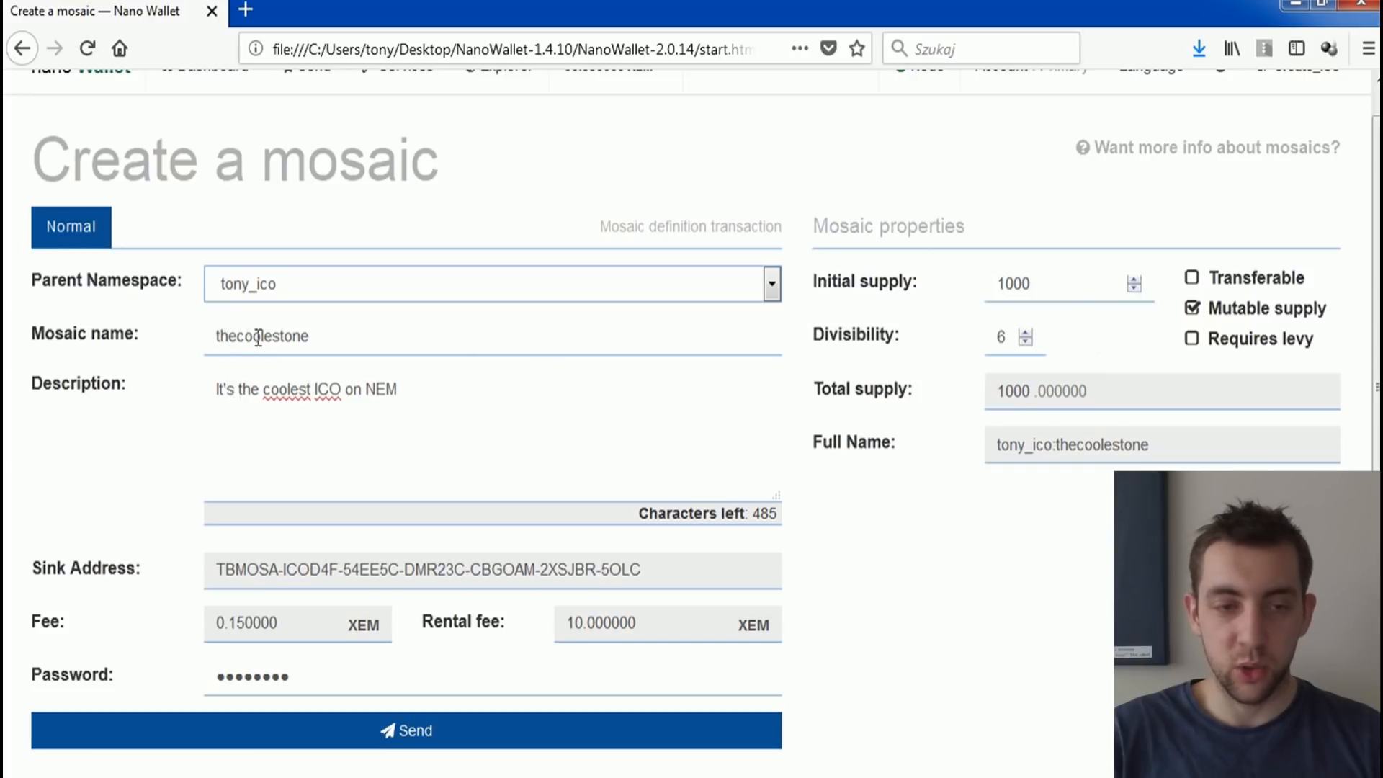
# Step: Examine the mosaic's initial supply and divisibility values alongside its mutable supply setting
pyautogui.doubleClick(998, 286)
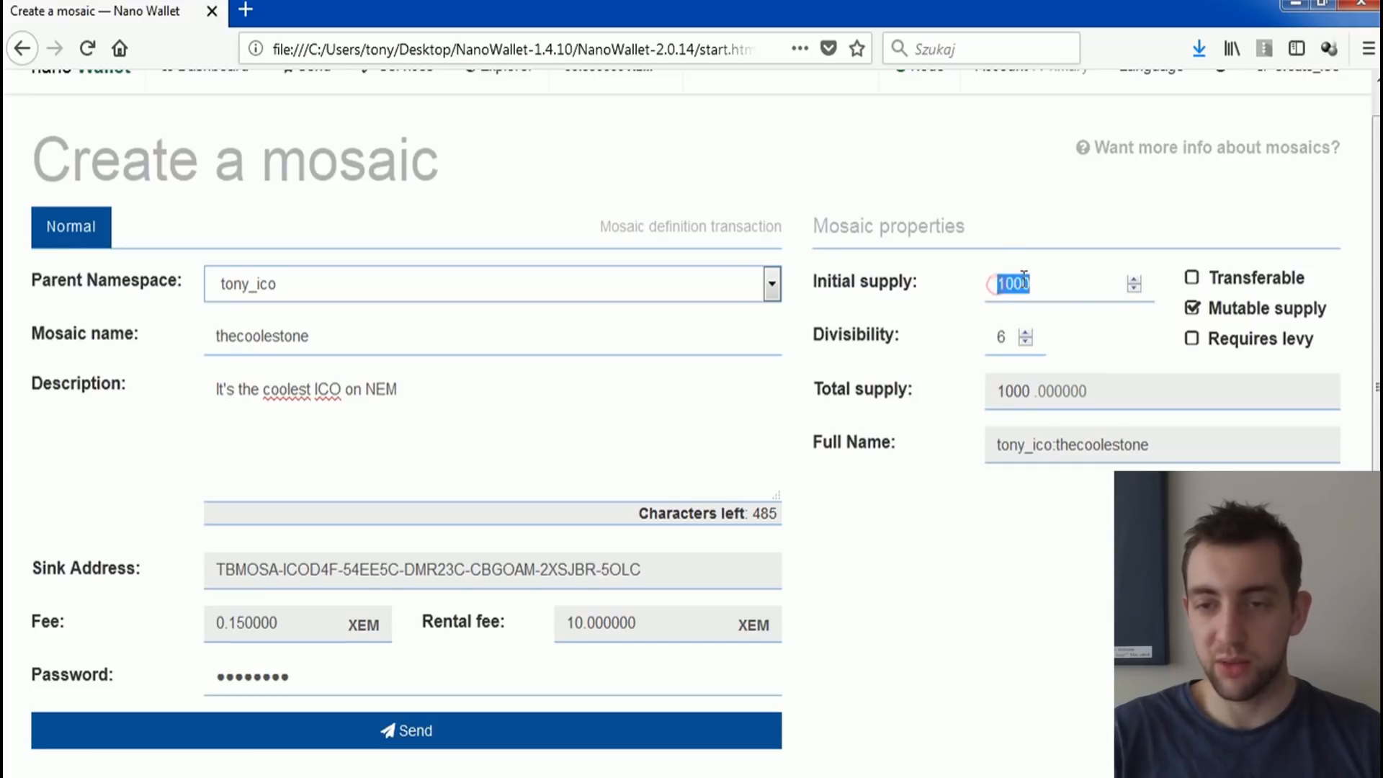
pyautogui.doubleClick(1001, 339)
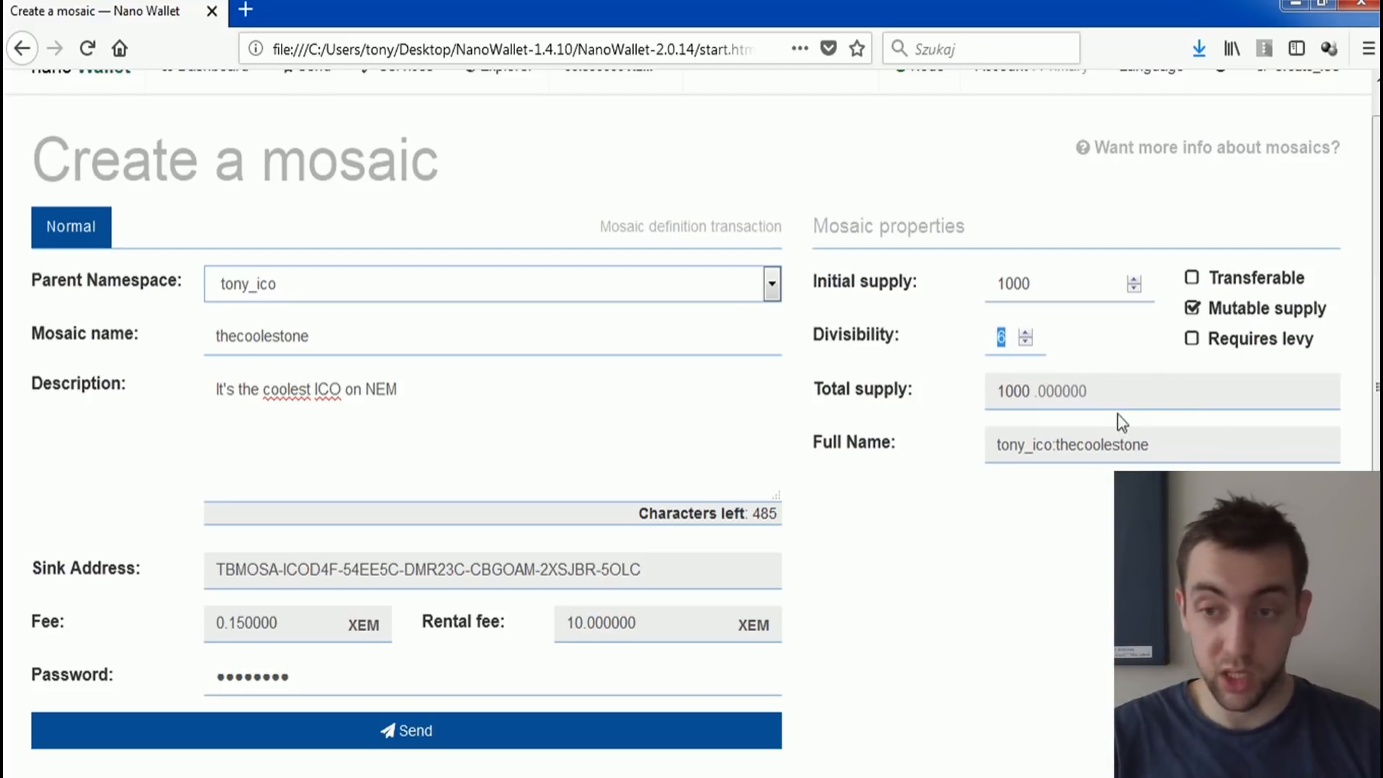
pyautogui.moveTo(1030, 283); pyautogui.dragTo(985, 283)
pyautogui.click(1028, 282)
pyautogui.click(1008, 281)
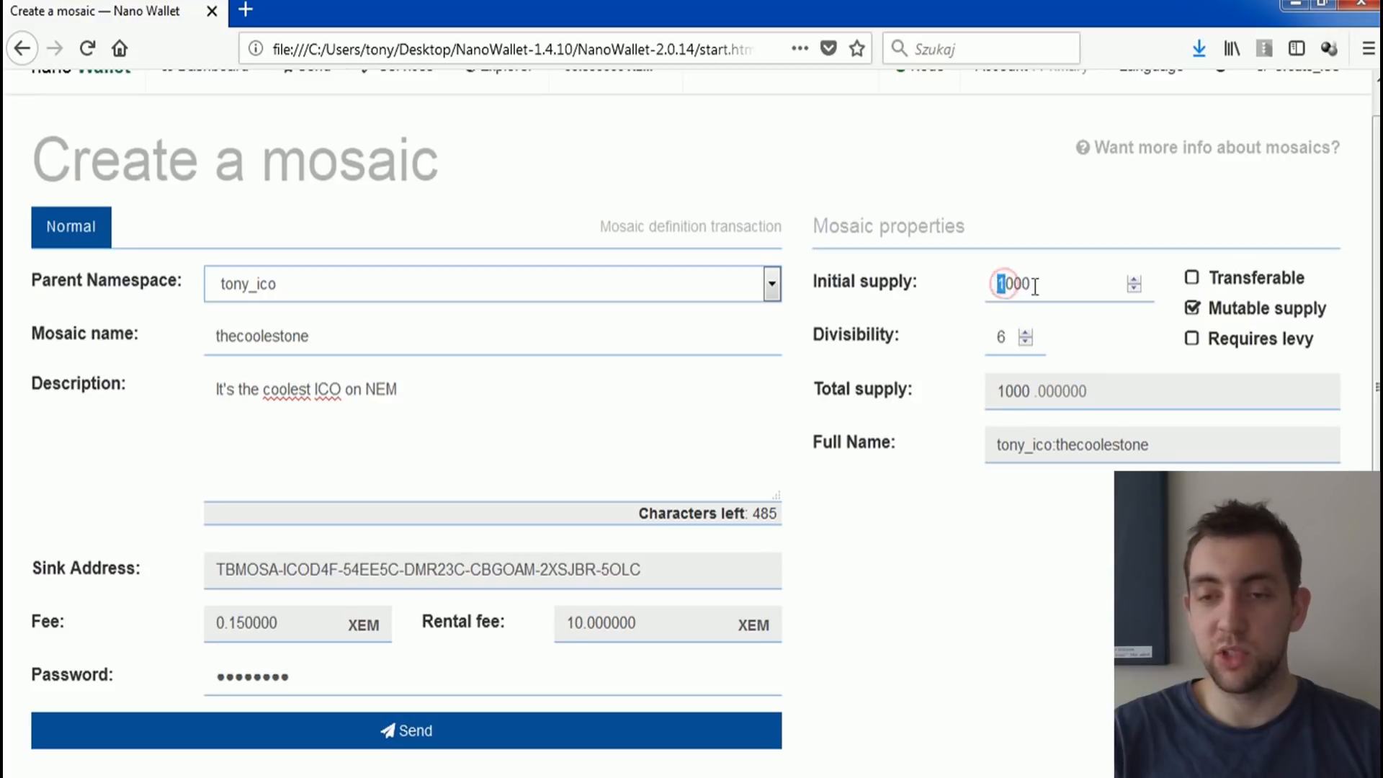
pyautogui.moveTo(1038, 286); pyautogui.dragTo(1014, 284)
pyautogui.click(1028, 282)
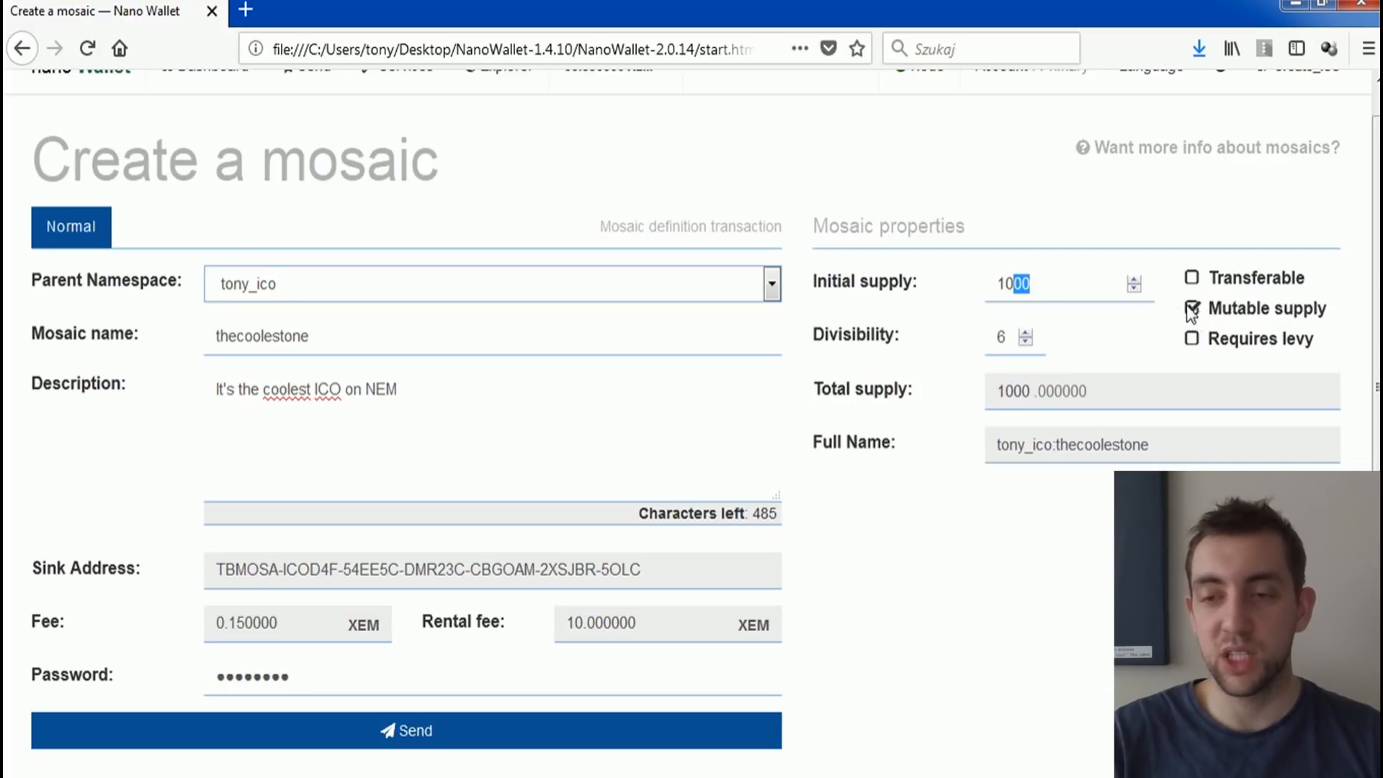
pyautogui.moveTo(263, 165); pyautogui.dragTo(443, 170)
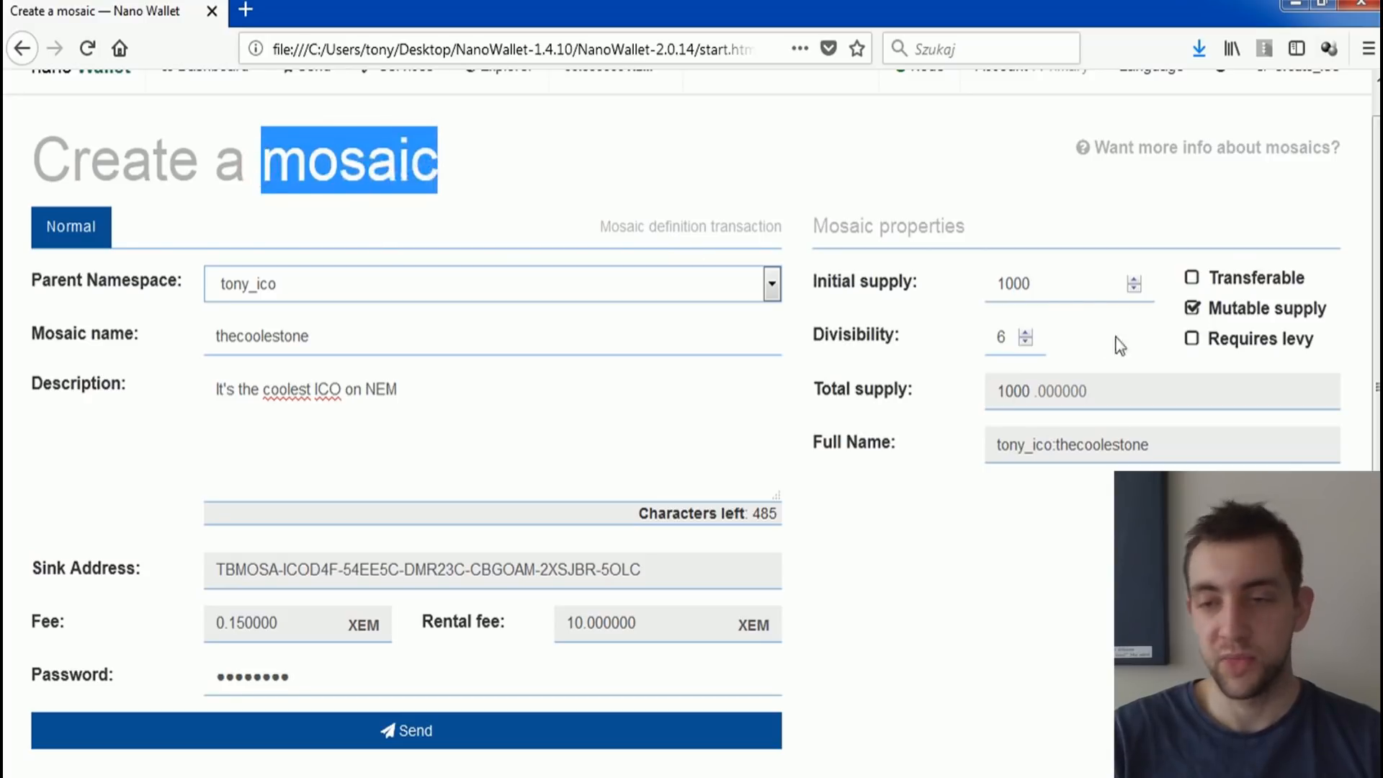
# Step: Re-enable the mosaic's Transferable property and review the initial supply
pyautogui.click(1193, 278)
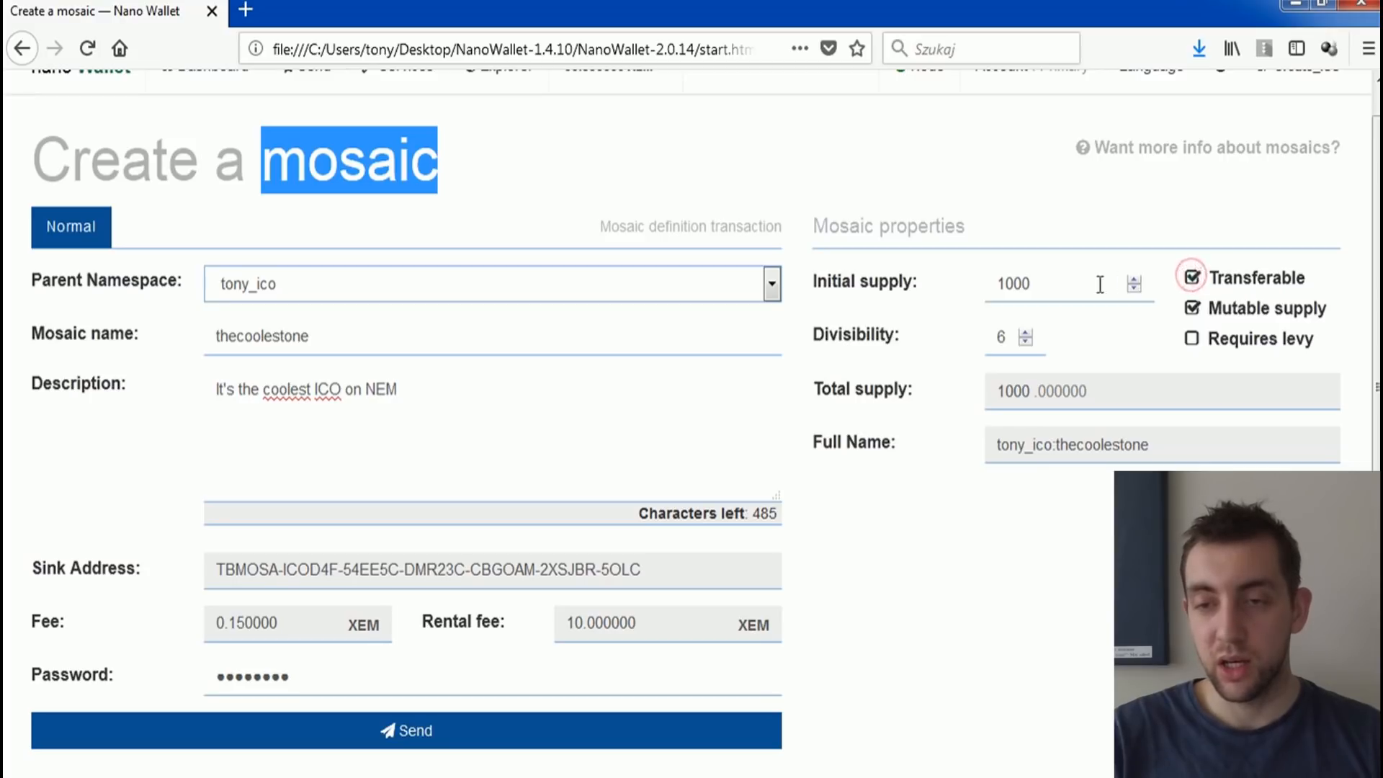
pyautogui.scroll(1, 723, 176)
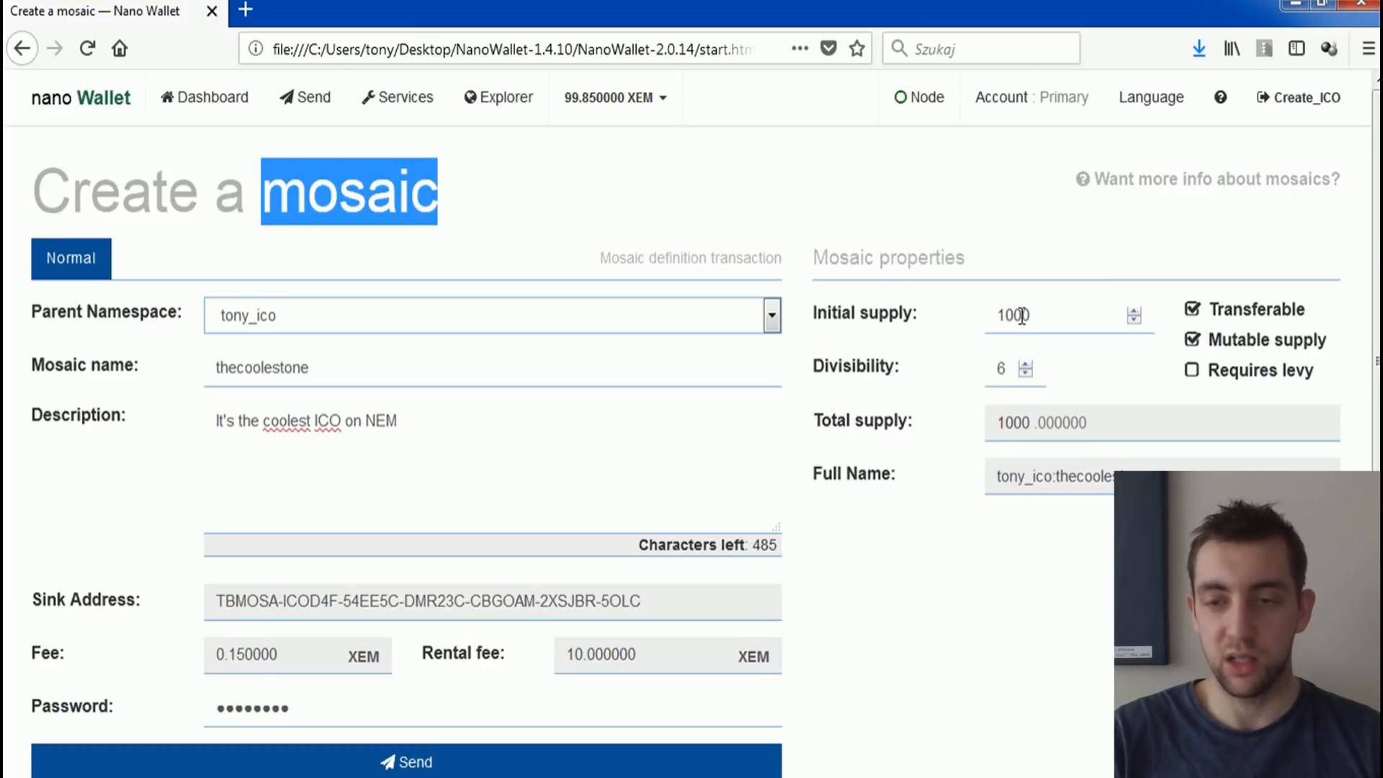
pyautogui.moveTo(1032, 312); pyautogui.dragTo(1010, 318)
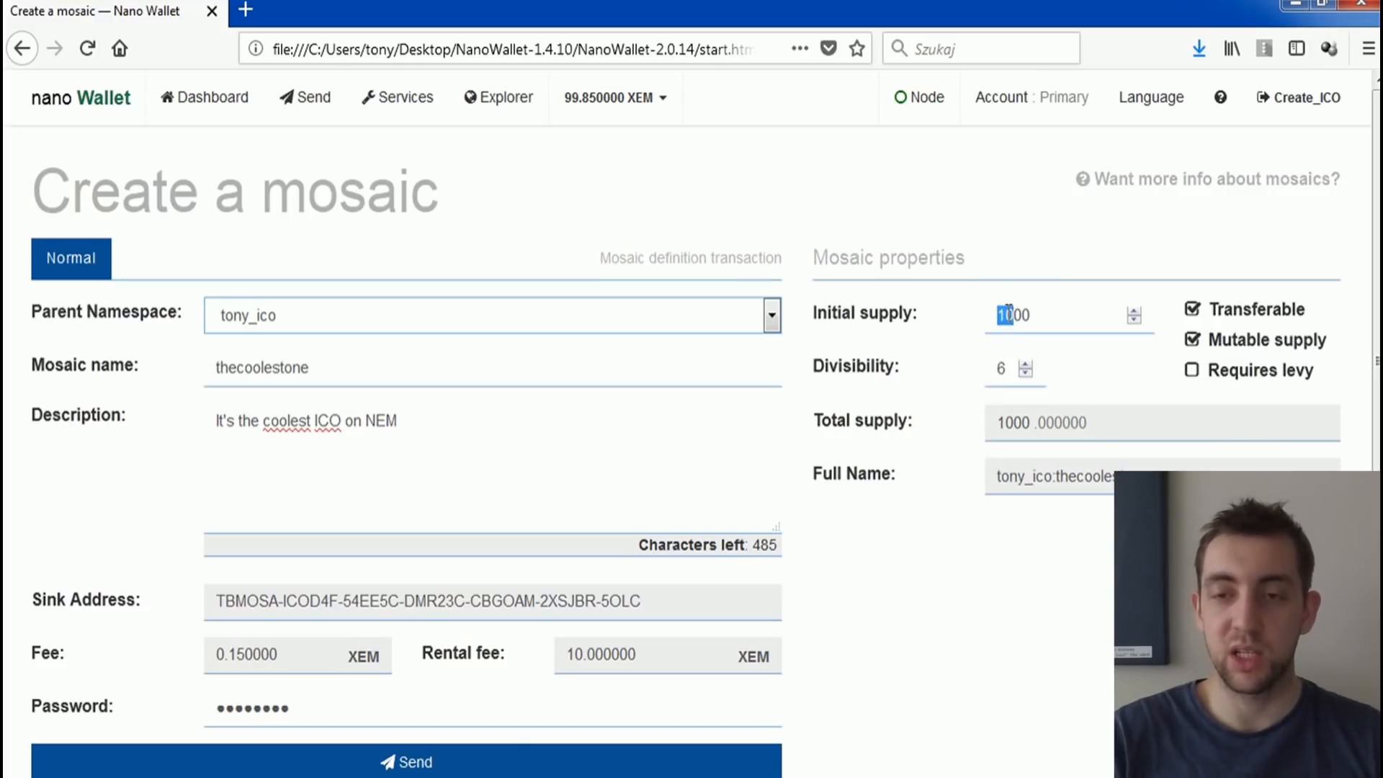
# Step: Turn the mosaic's Transferable property off and back on while reviewing the initial supply
pyautogui.click(1193, 310)
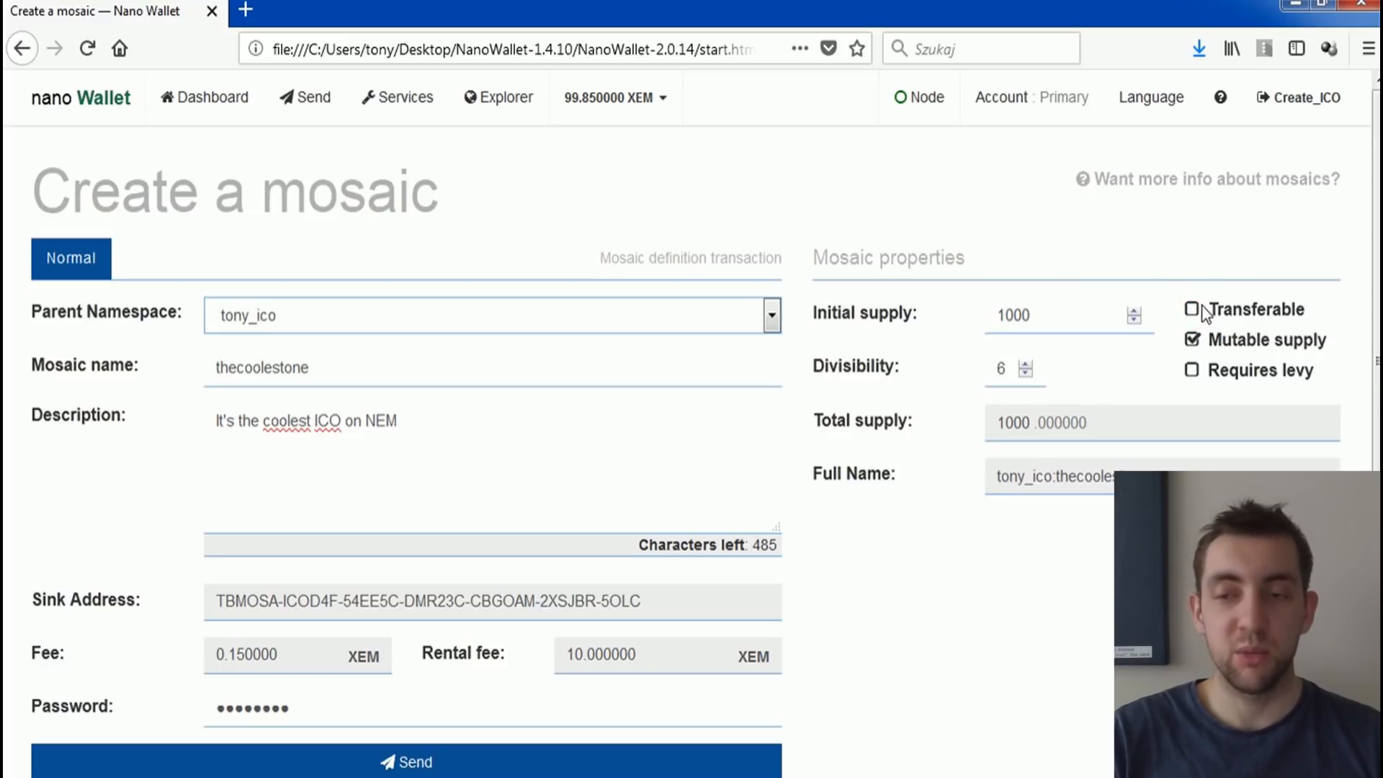
pyautogui.moveTo(999, 314); pyautogui.dragTo(1013, 311)
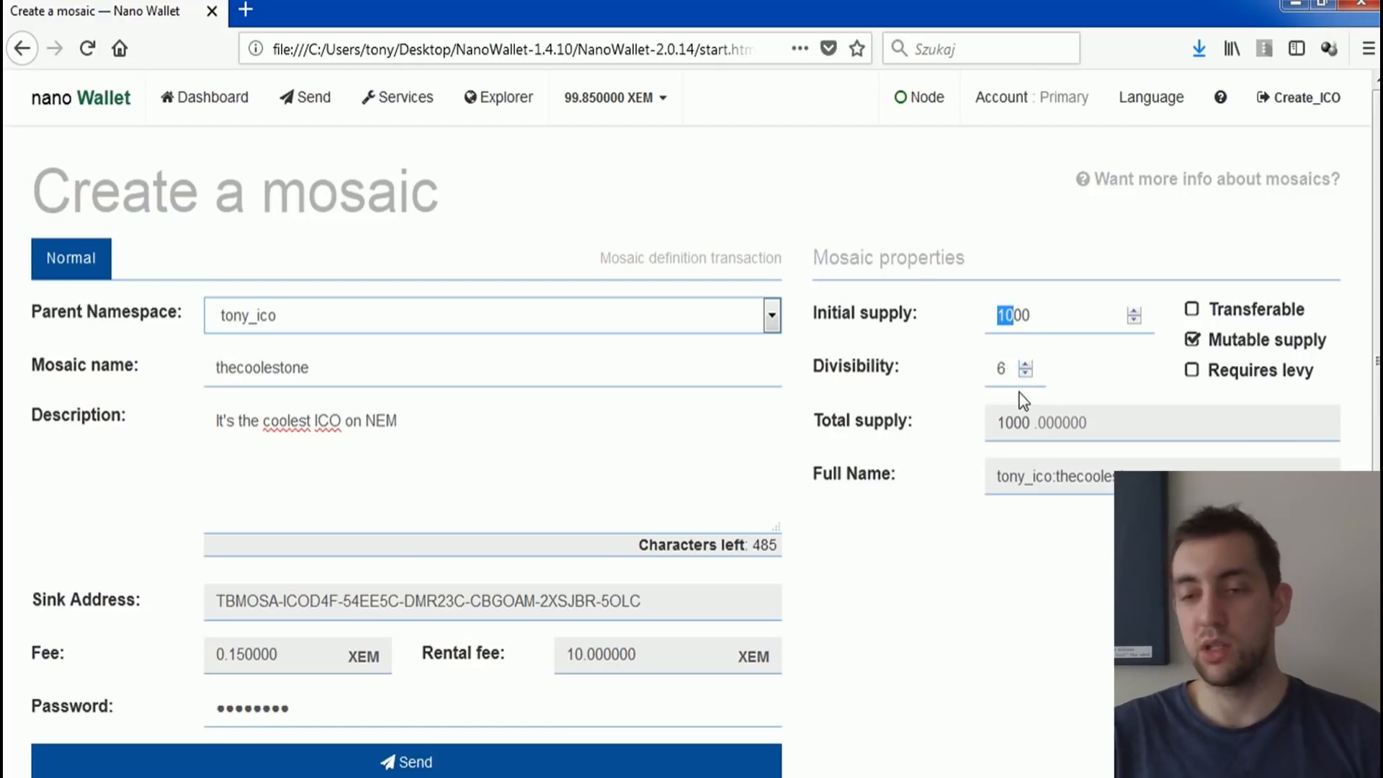
pyautogui.click(1192, 308)
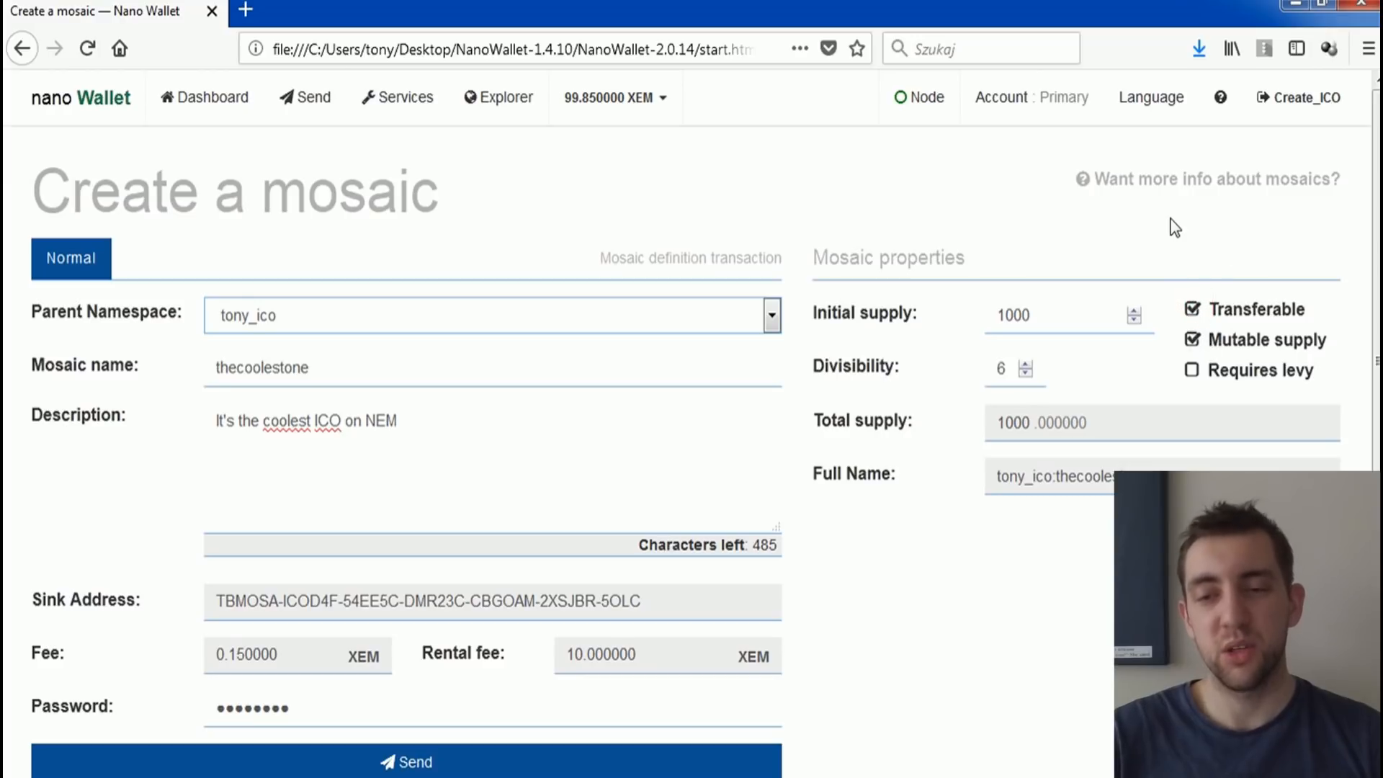
pyautogui.doubleClick(992, 314)
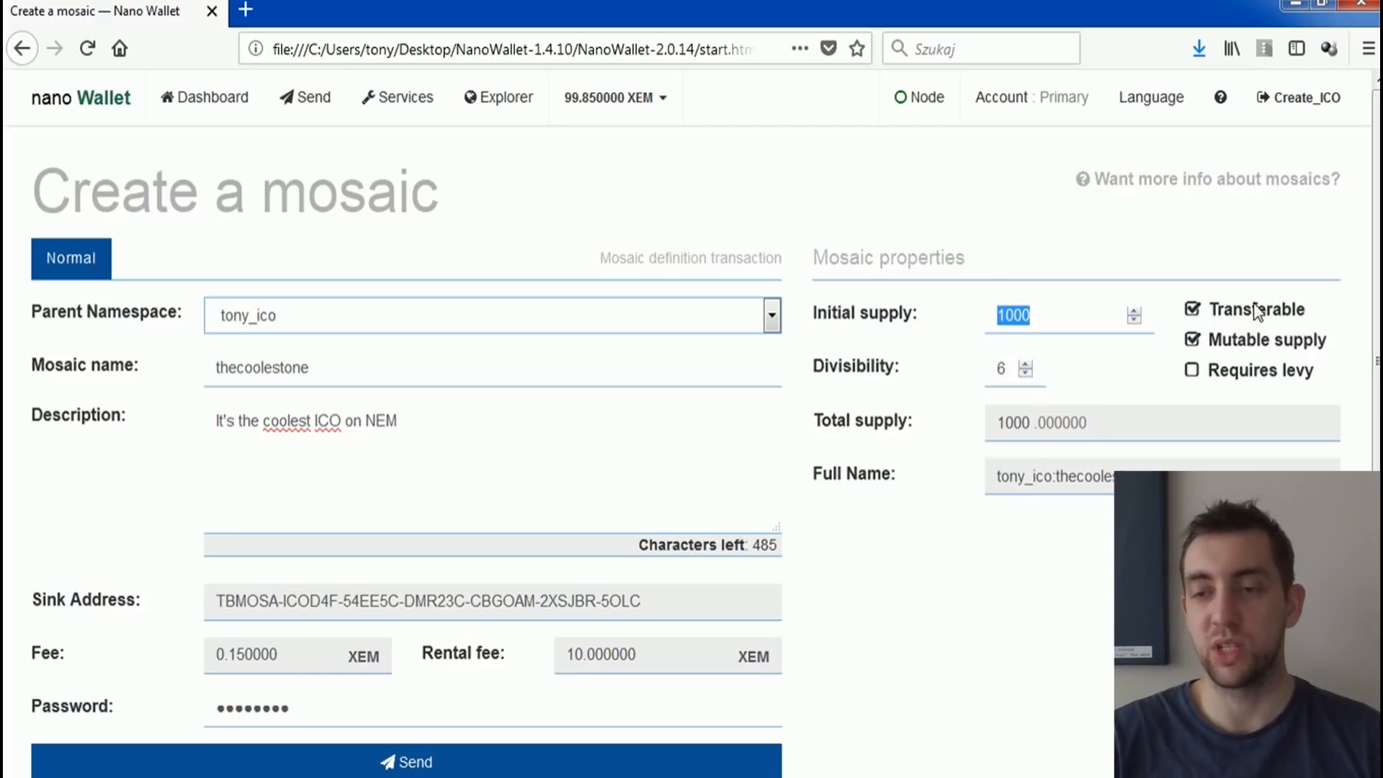
# Step: Make the mosaic require a levy, with the Percentile fee type and nem:xem as the levy mosaic
pyautogui.scroll(-2, 1202, 259)
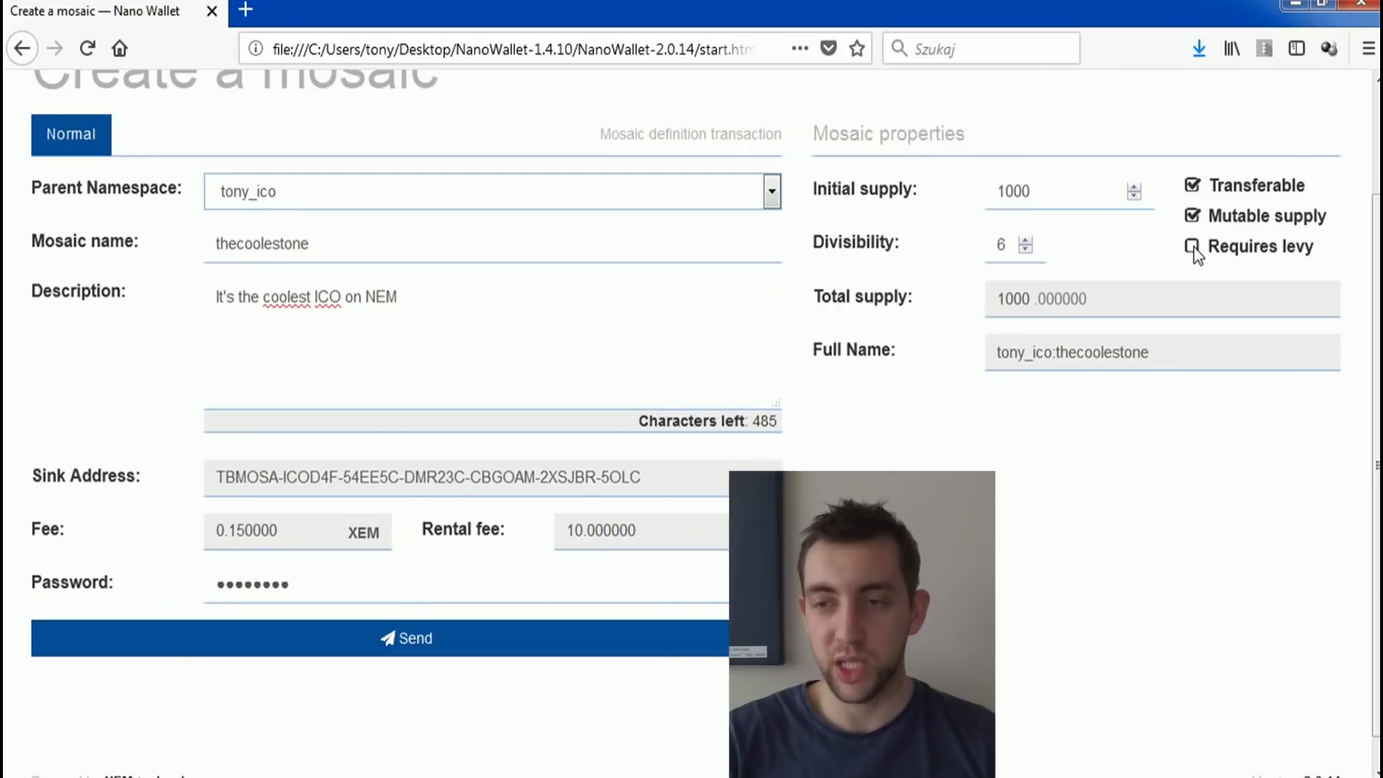
pyautogui.click(1192, 247)
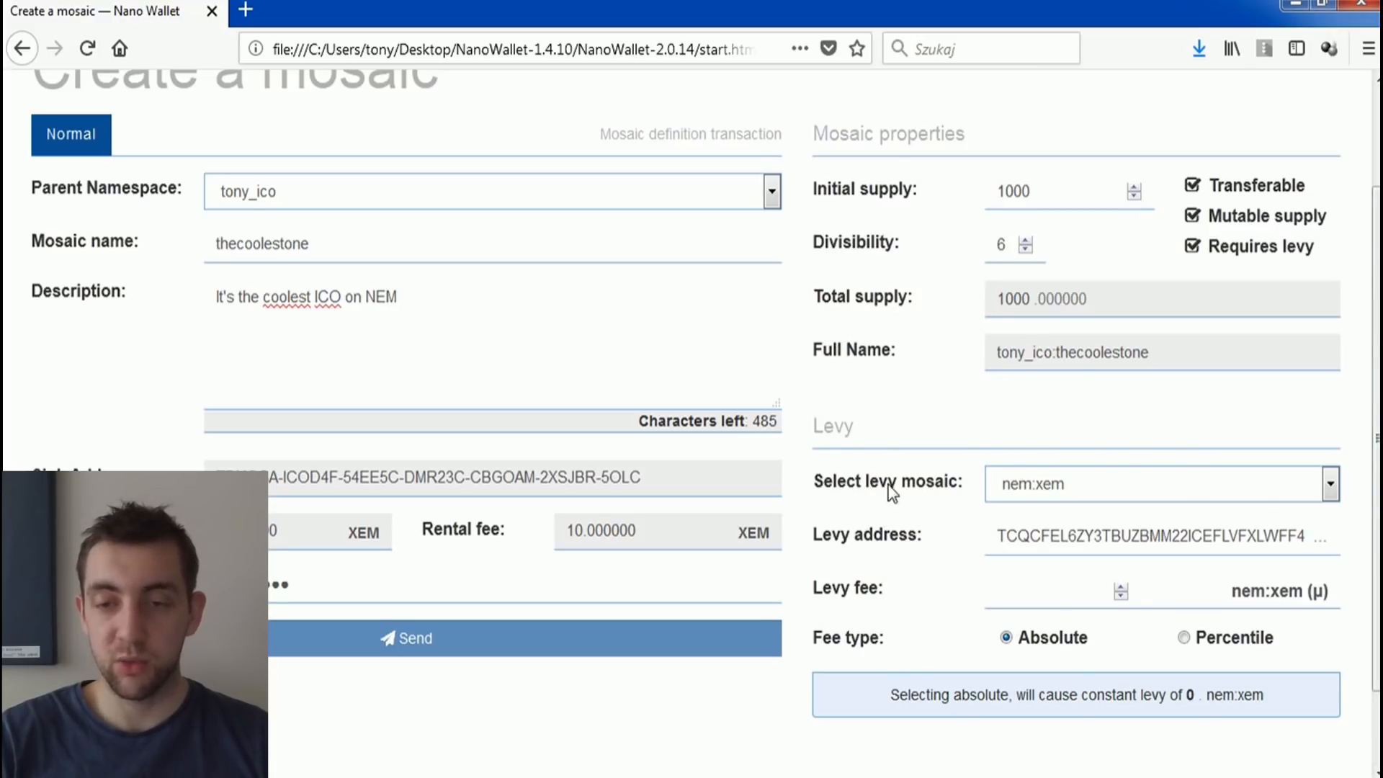
pyautogui.doubleClick(994, 189)
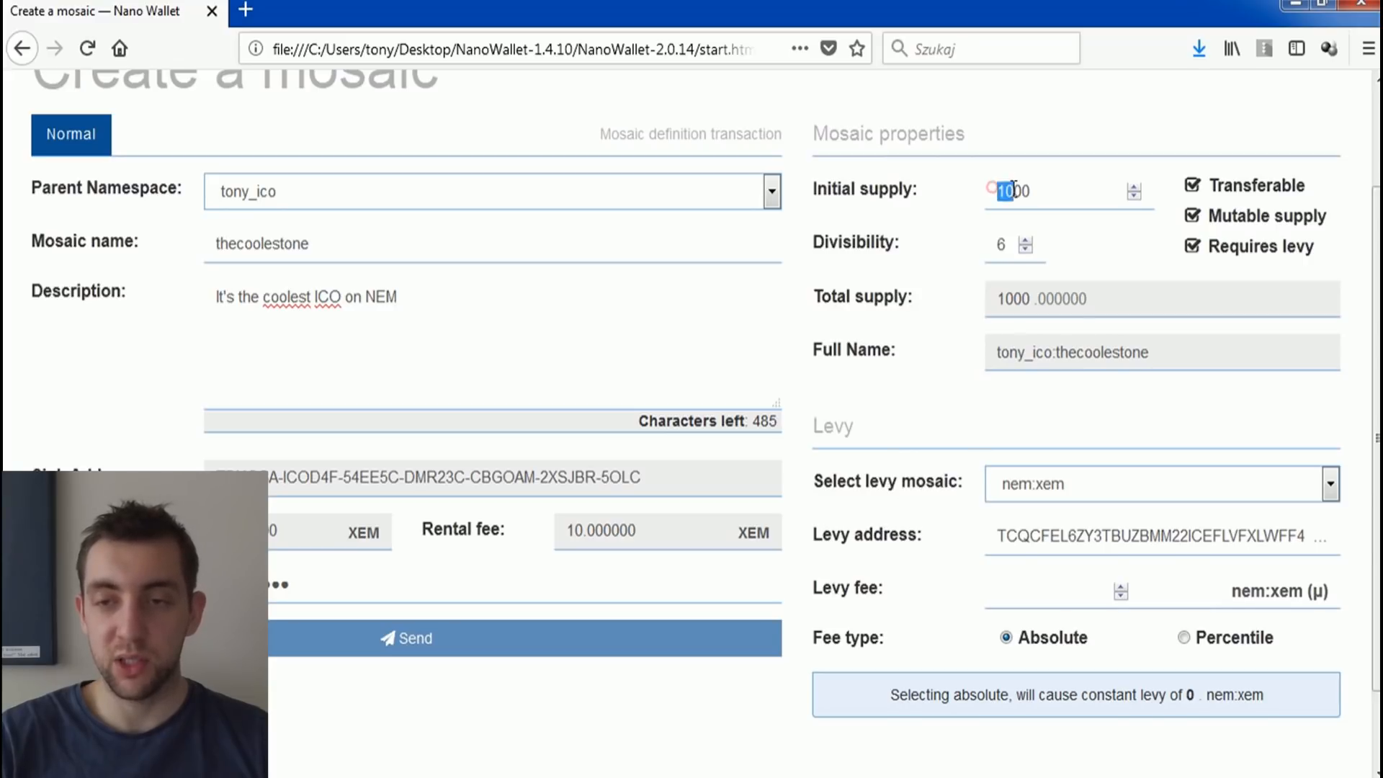
pyautogui.click(1002, 421)
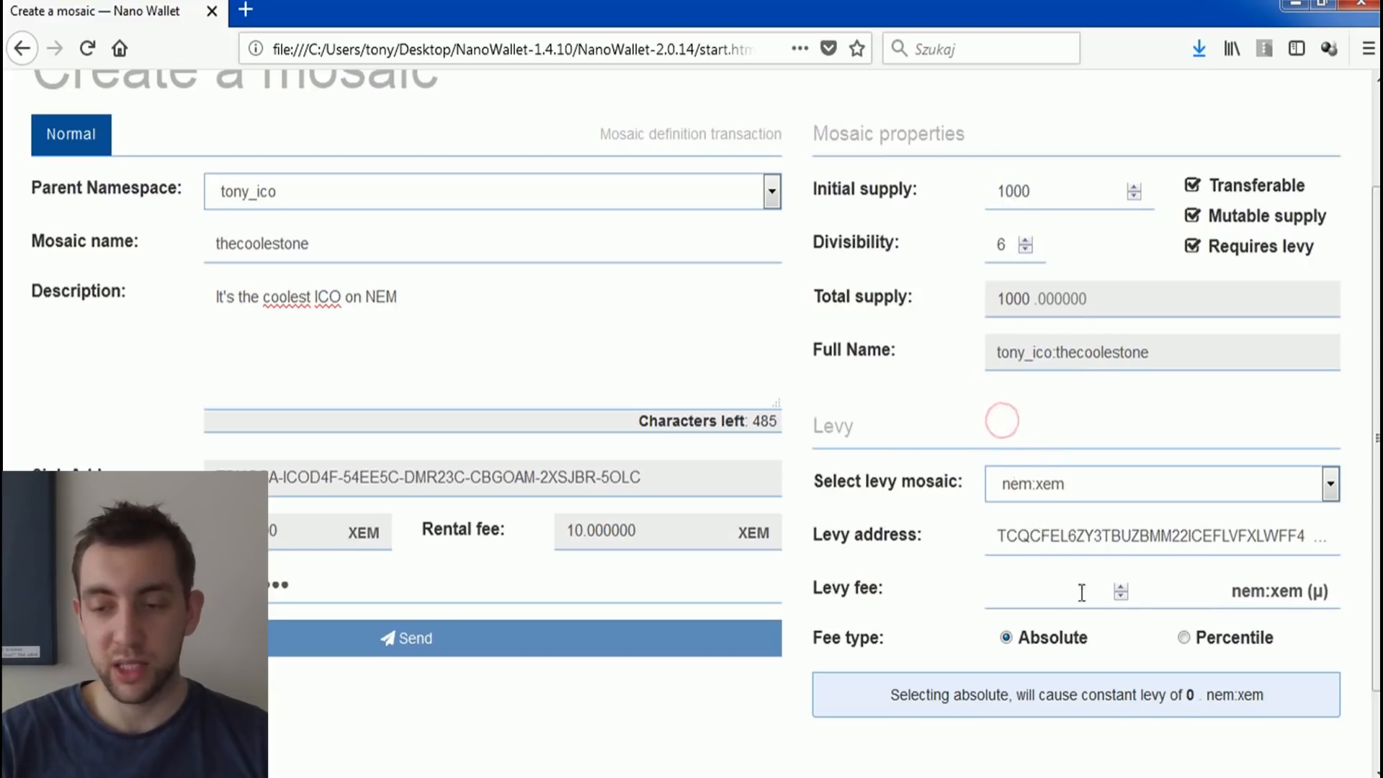
pyautogui.click(1185, 638)
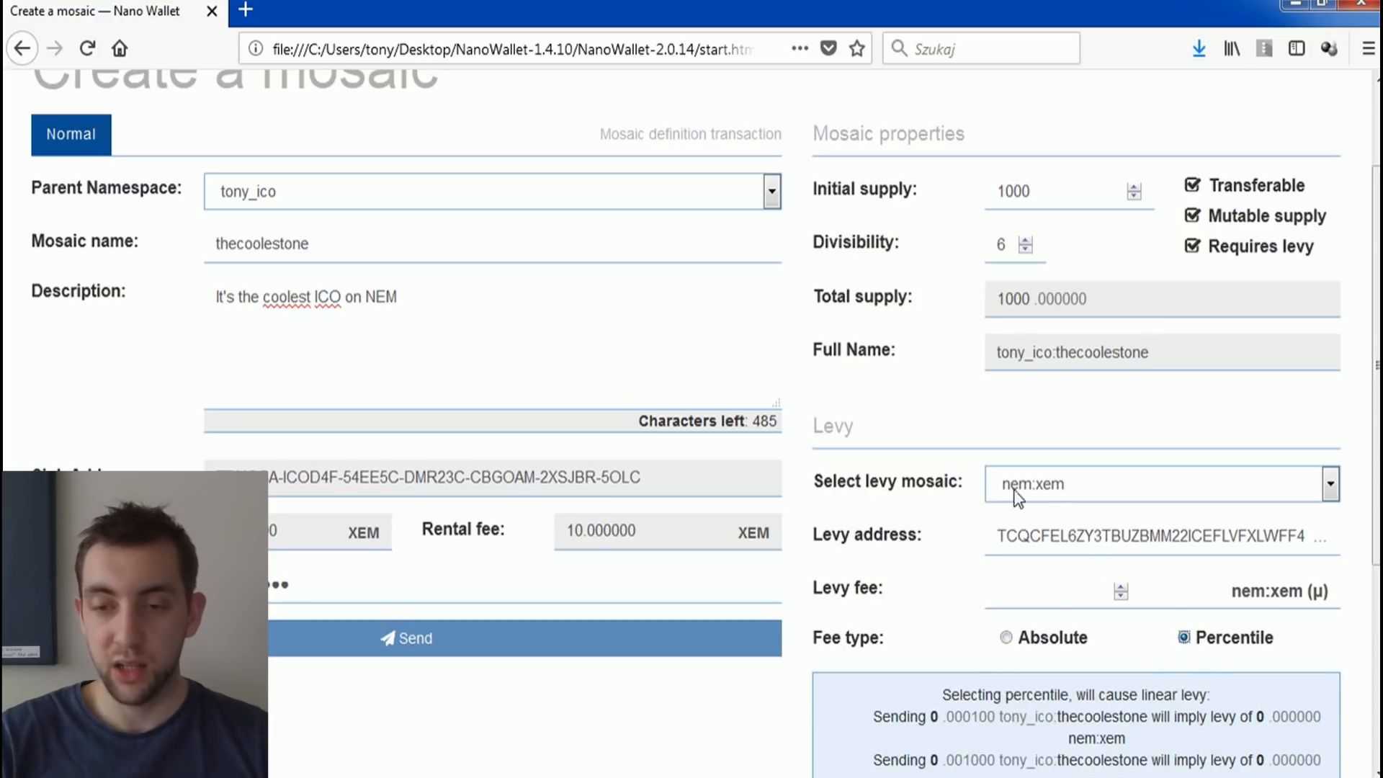
pyautogui.click(1043, 486)
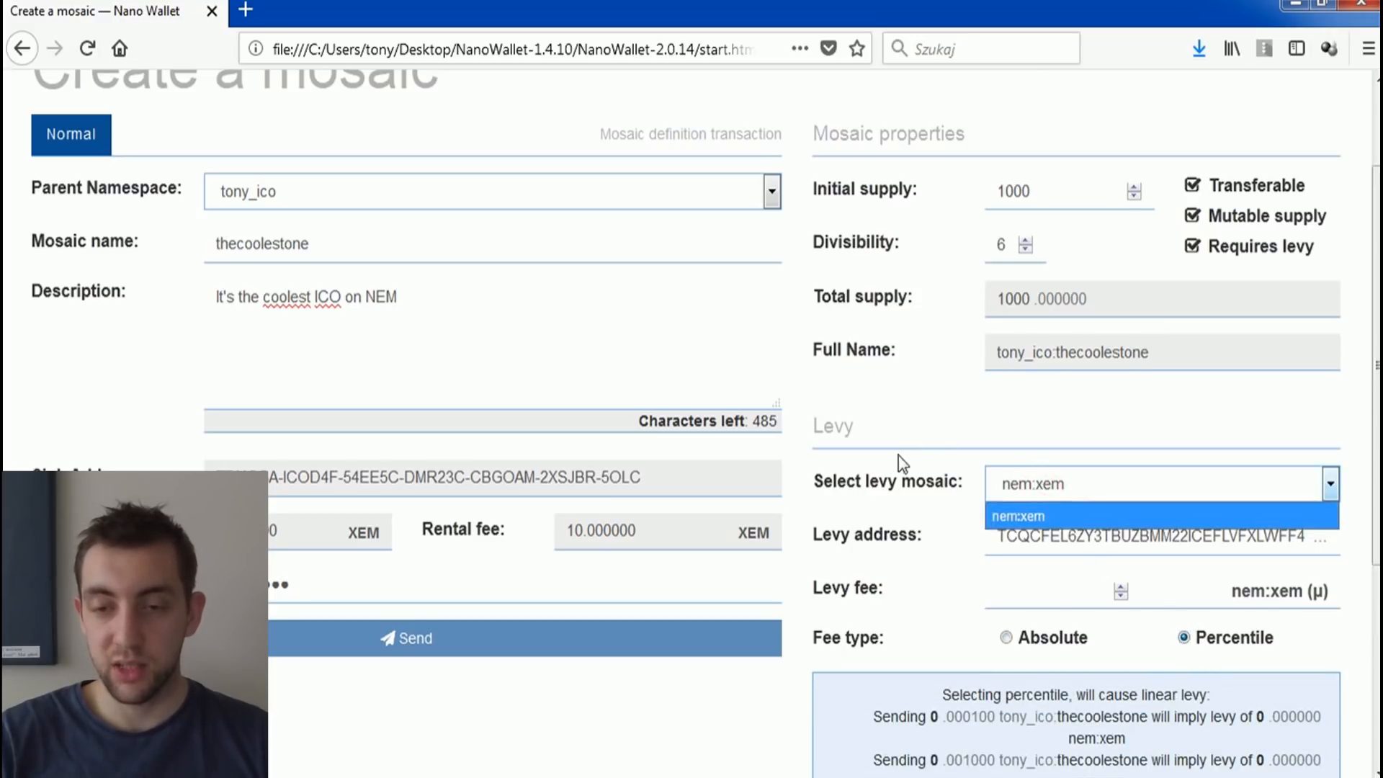
pyautogui.click(1027, 515)
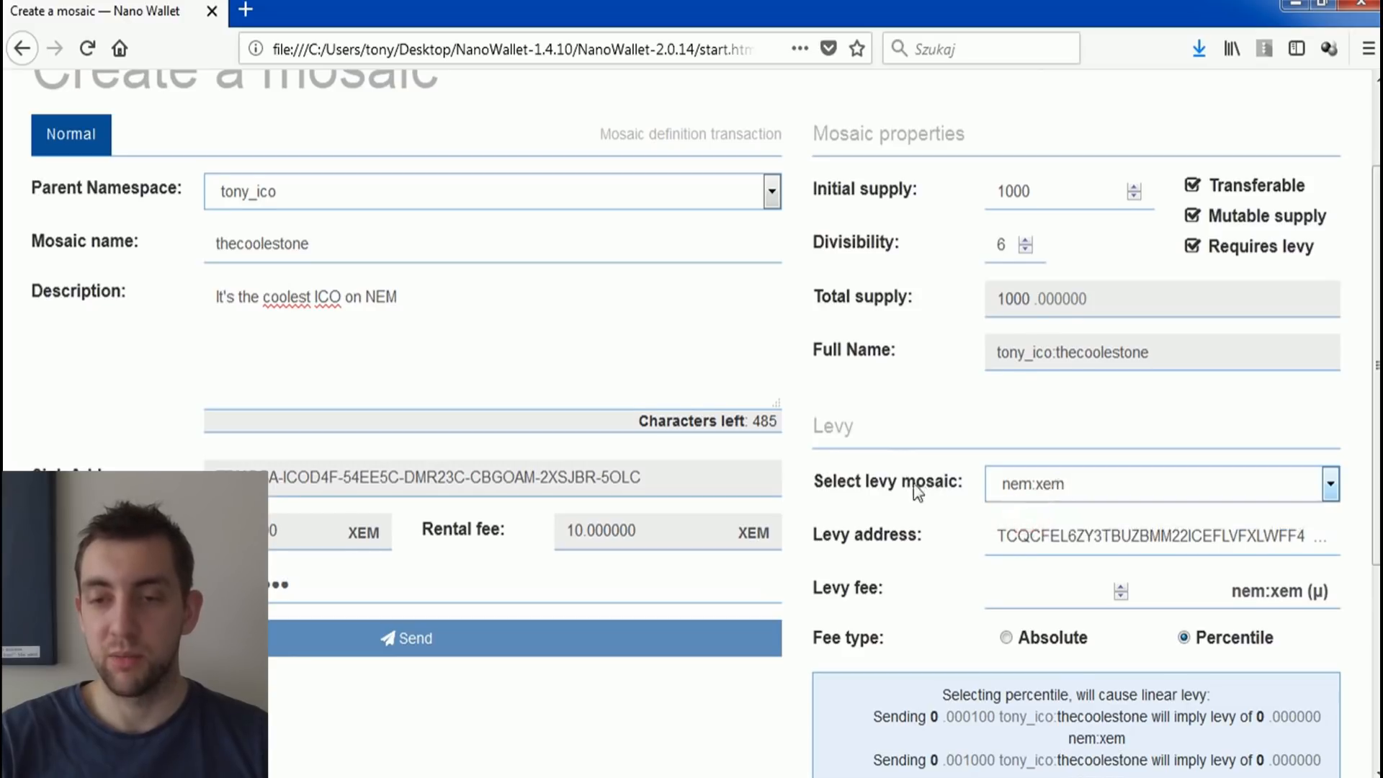
# Step: Set the levy fee to 1 and check the available levy mosaics, keeping nem:xem
pyautogui.scroll(-2, 919, 493)
pyautogui.scroll(2, 921, 475)
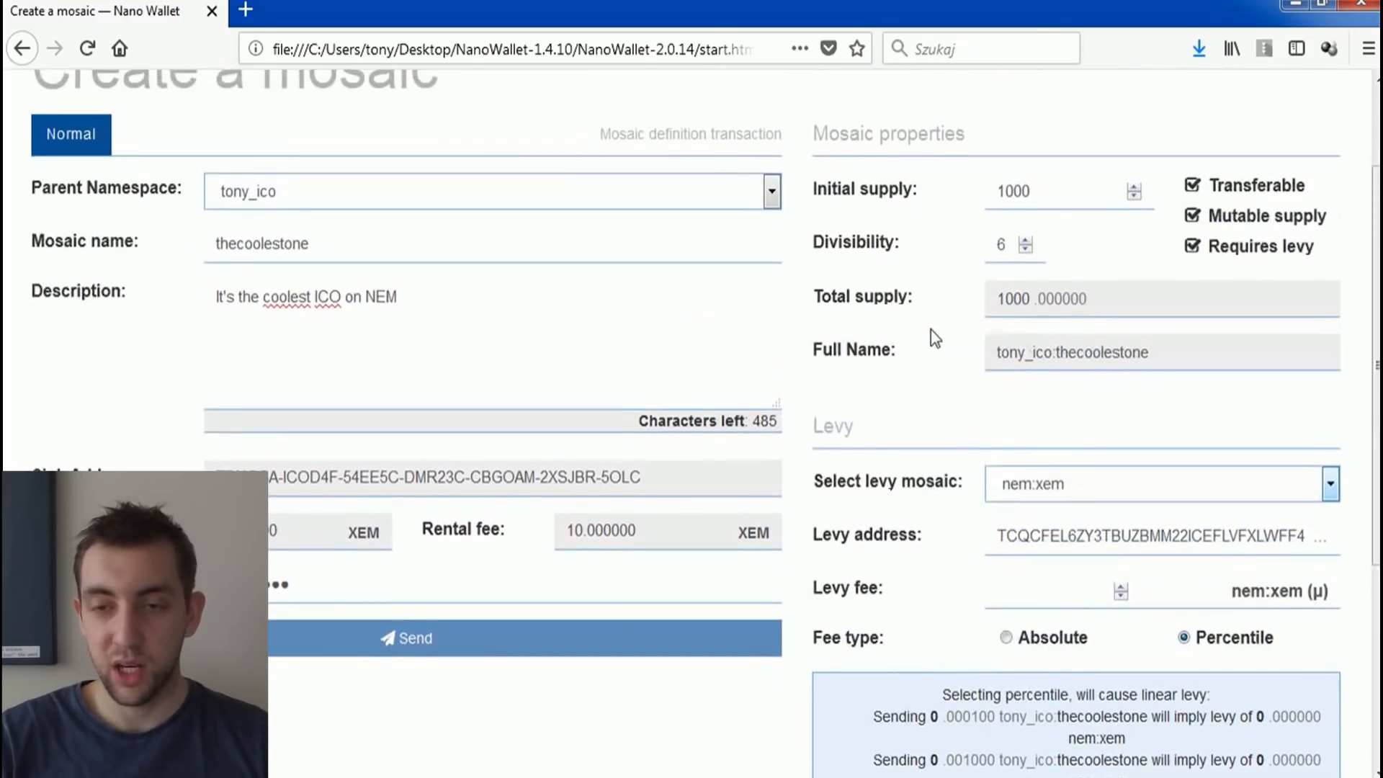
pyautogui.doubleClick(998, 191)
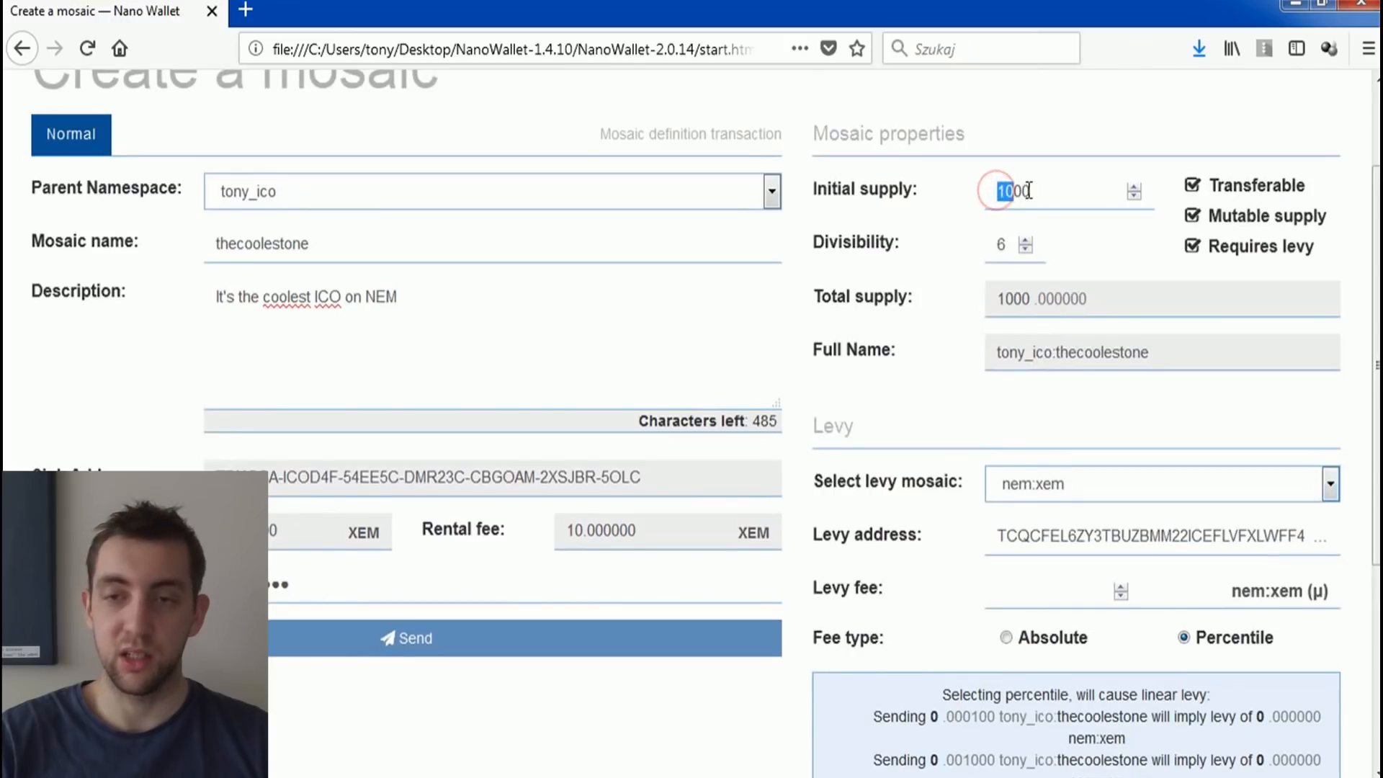
pyautogui.click(1023, 190)
pyautogui.moveTo(1023, 190); pyautogui.dragTo(996, 191)
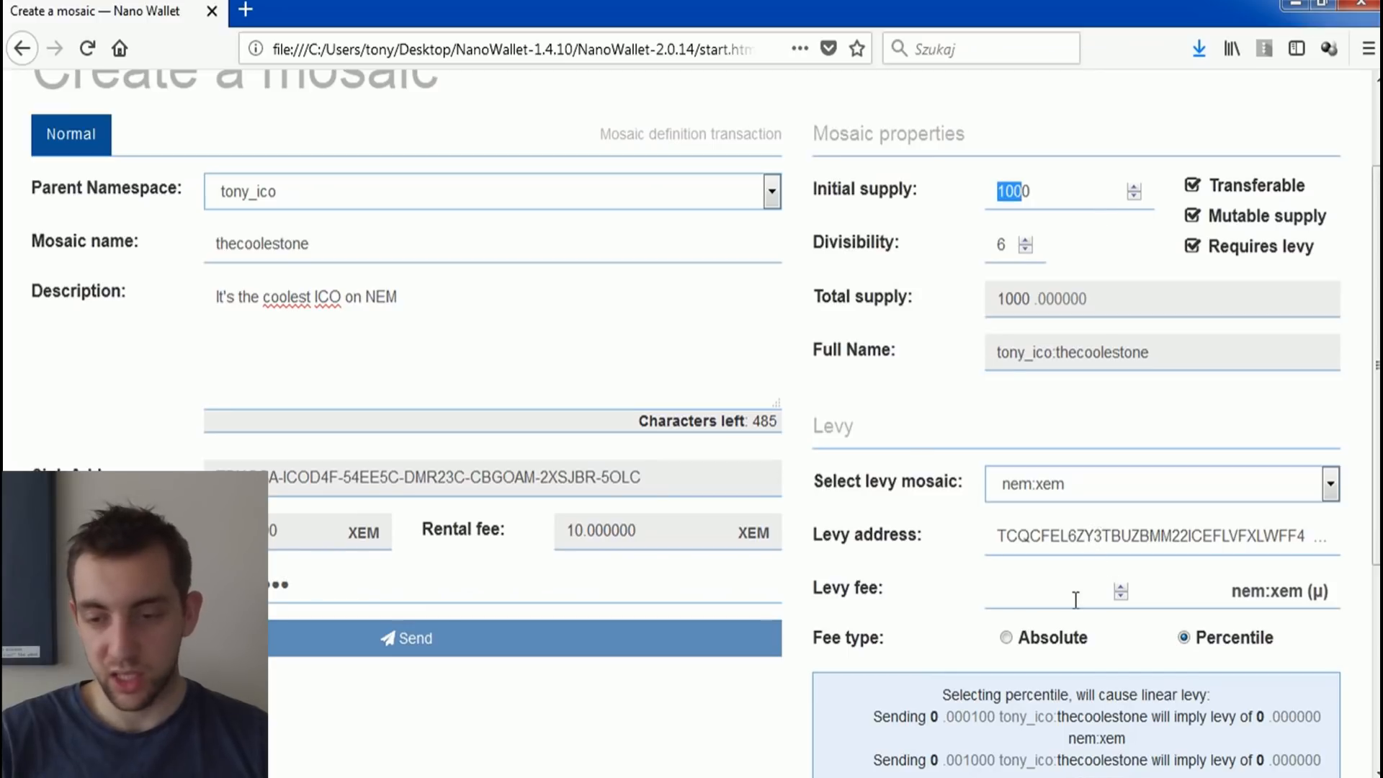
pyautogui.click(1121, 587)
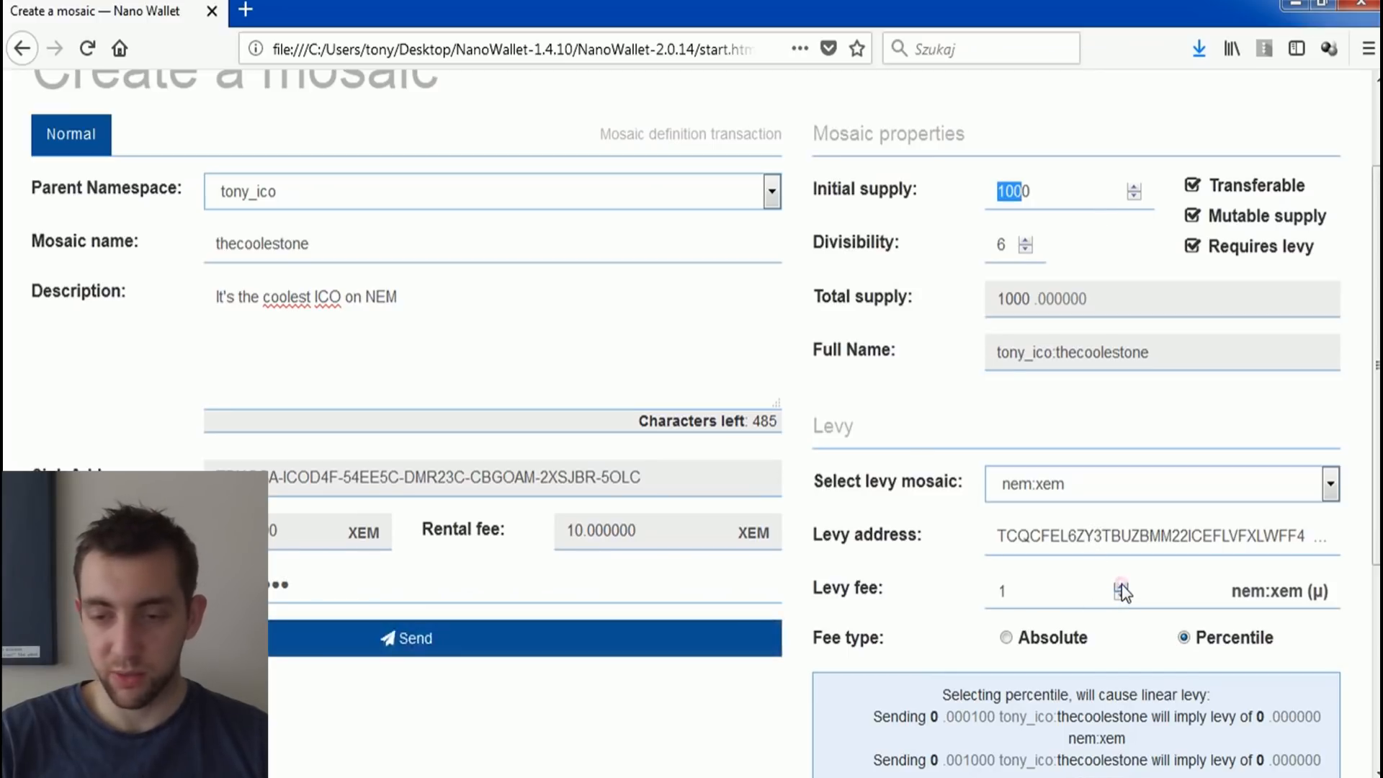
pyautogui.scroll(-2, 1078, 547)
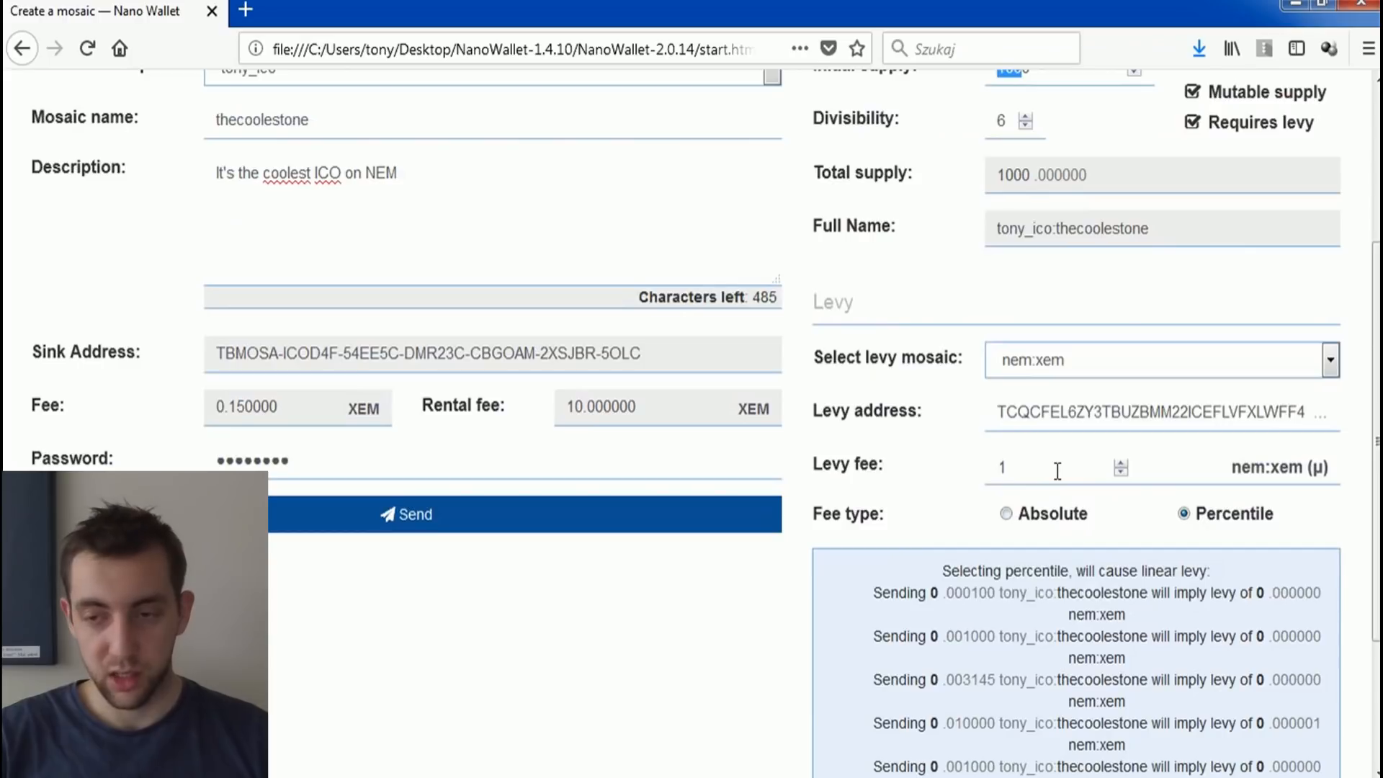
pyautogui.click(1053, 364)
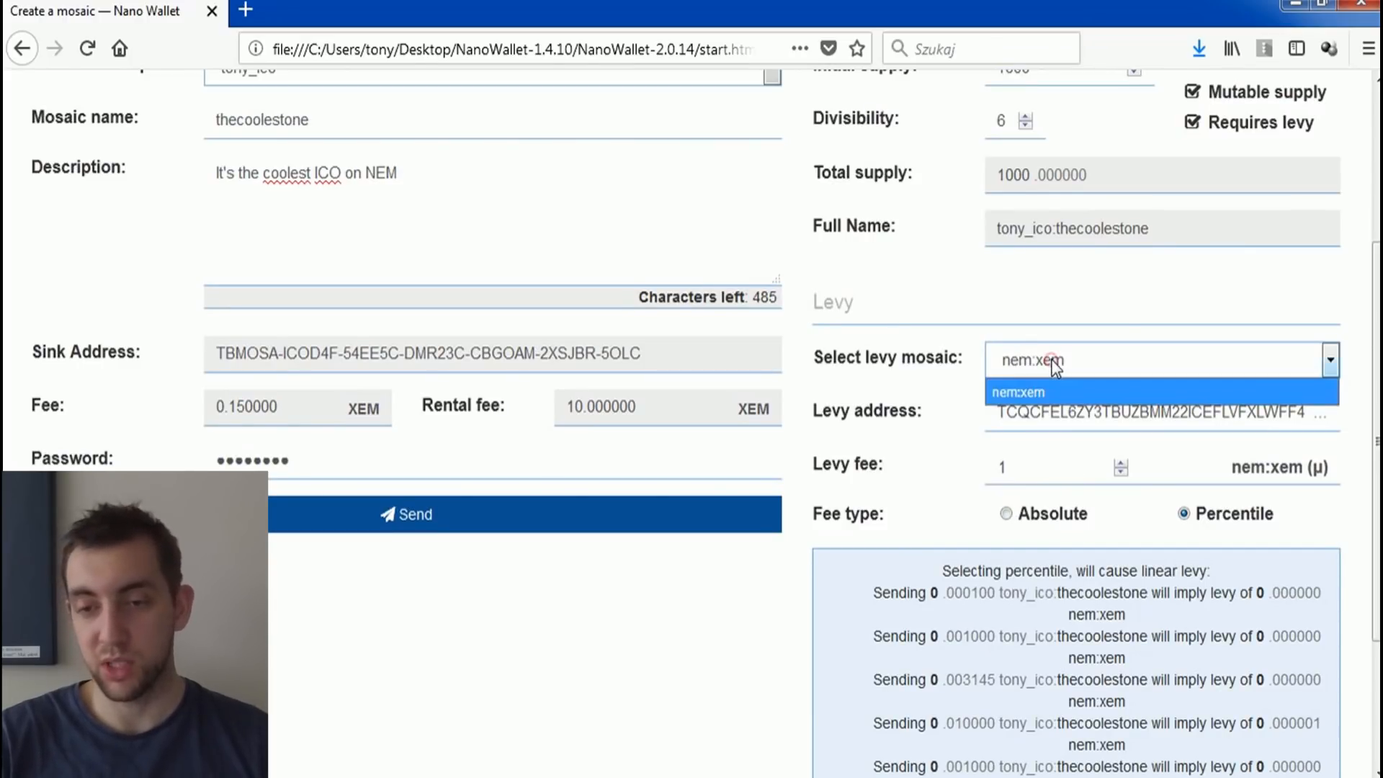
pyautogui.click(1049, 360)
pyautogui.scroll(3, 1050, 360)
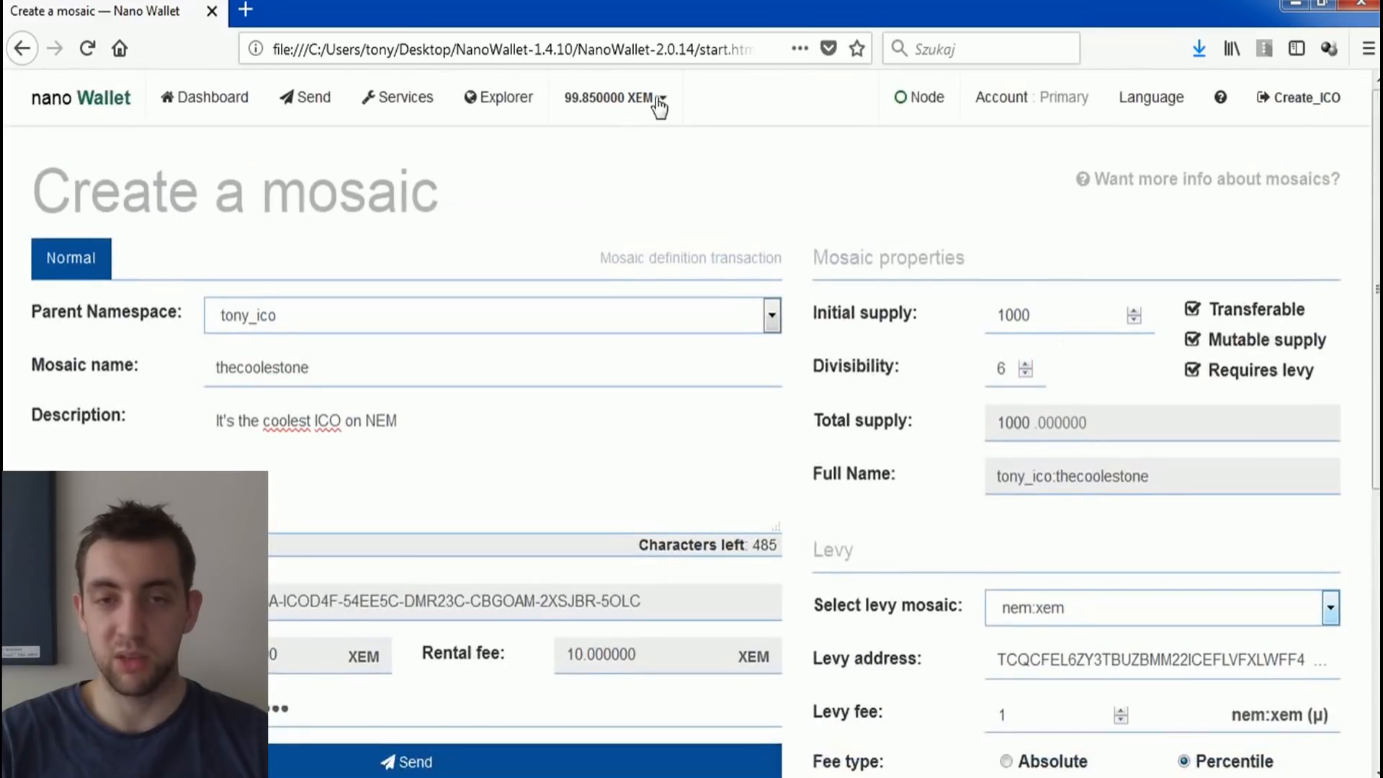
# Step: Switch the levy fee type to Absolute and set the levy fee to 1
pyautogui.scroll(-5, 919, 310)
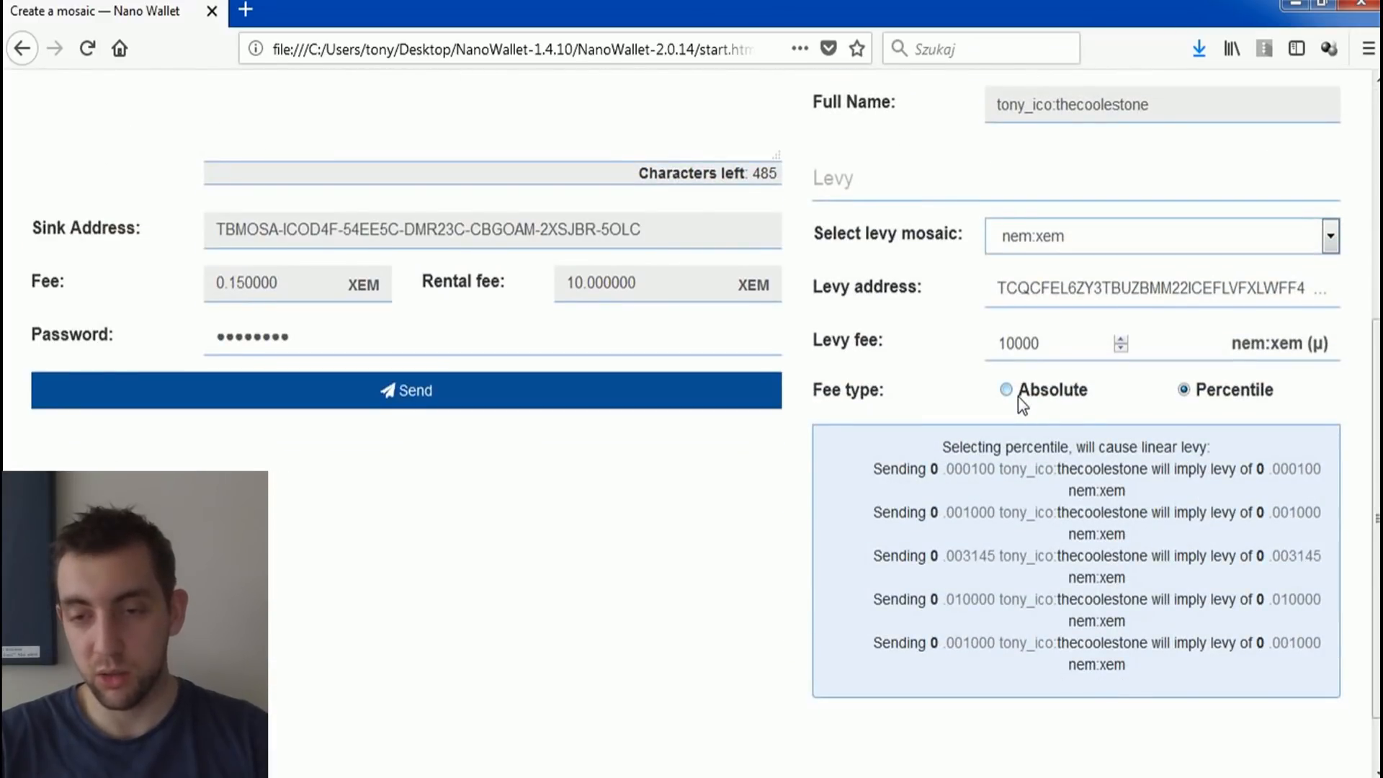
pyautogui.doubleClick(1018, 396)
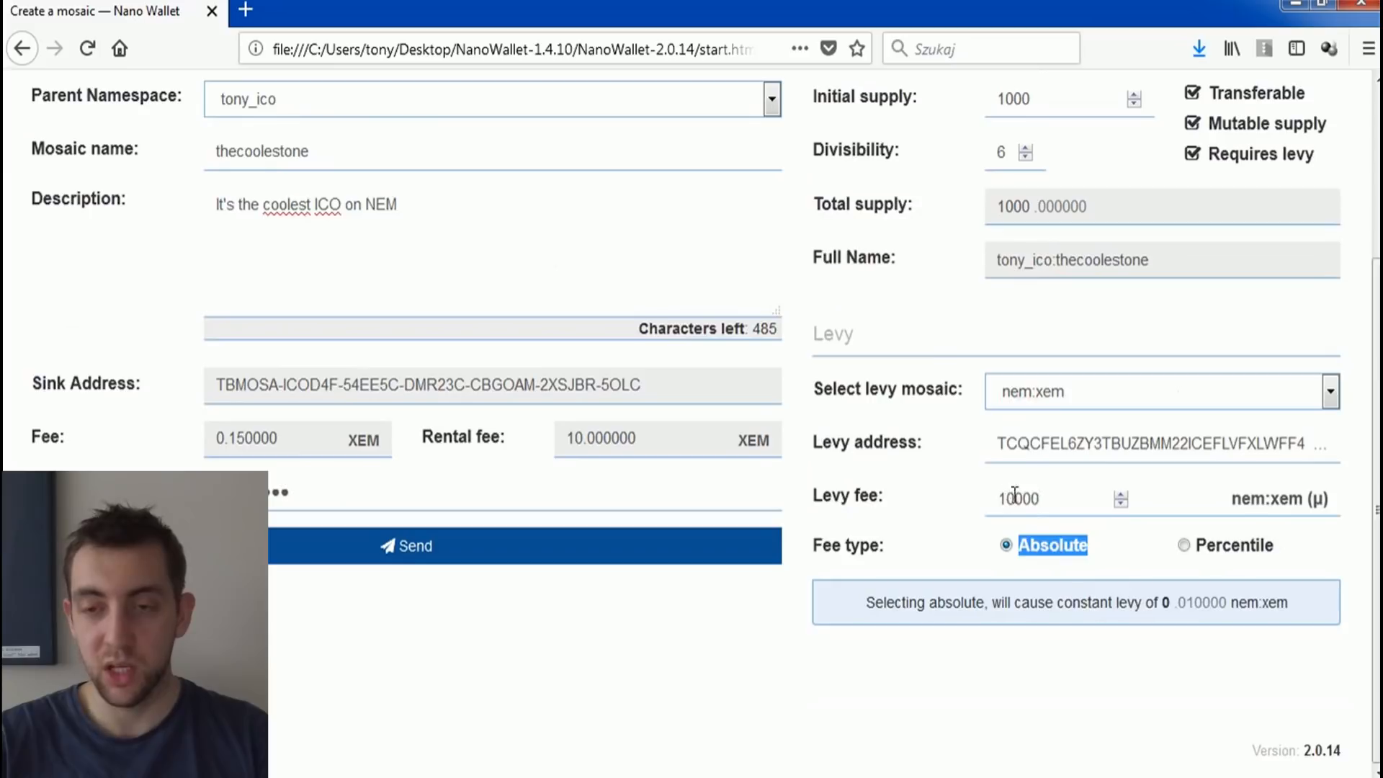
pyautogui.moveTo(1043, 499); pyautogui.dragTo(1013, 495)
pyautogui.press('BackSpace')
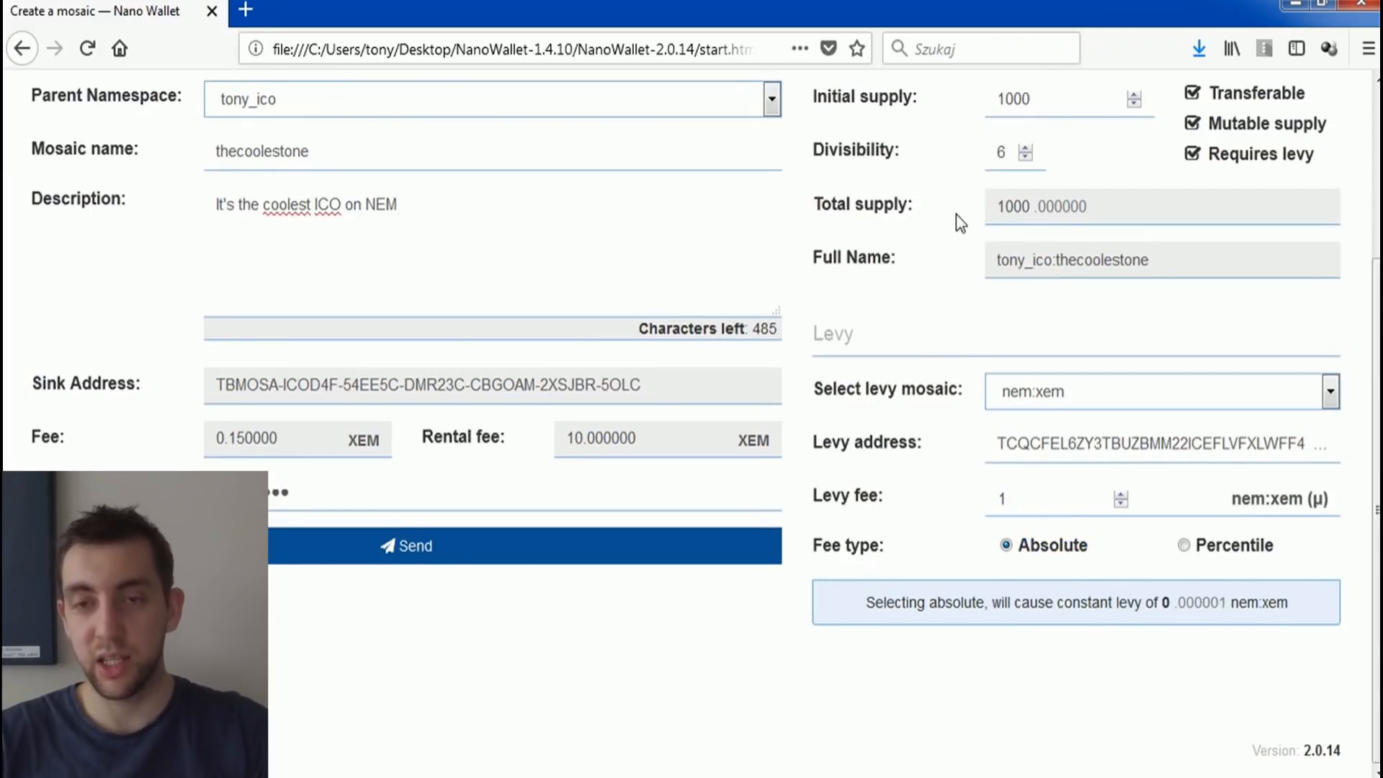
# Step: Examine the levy fee alongside the initial supply, and review the levy mosaic and fee type settings
pyautogui.scroll(1, 917, 162)
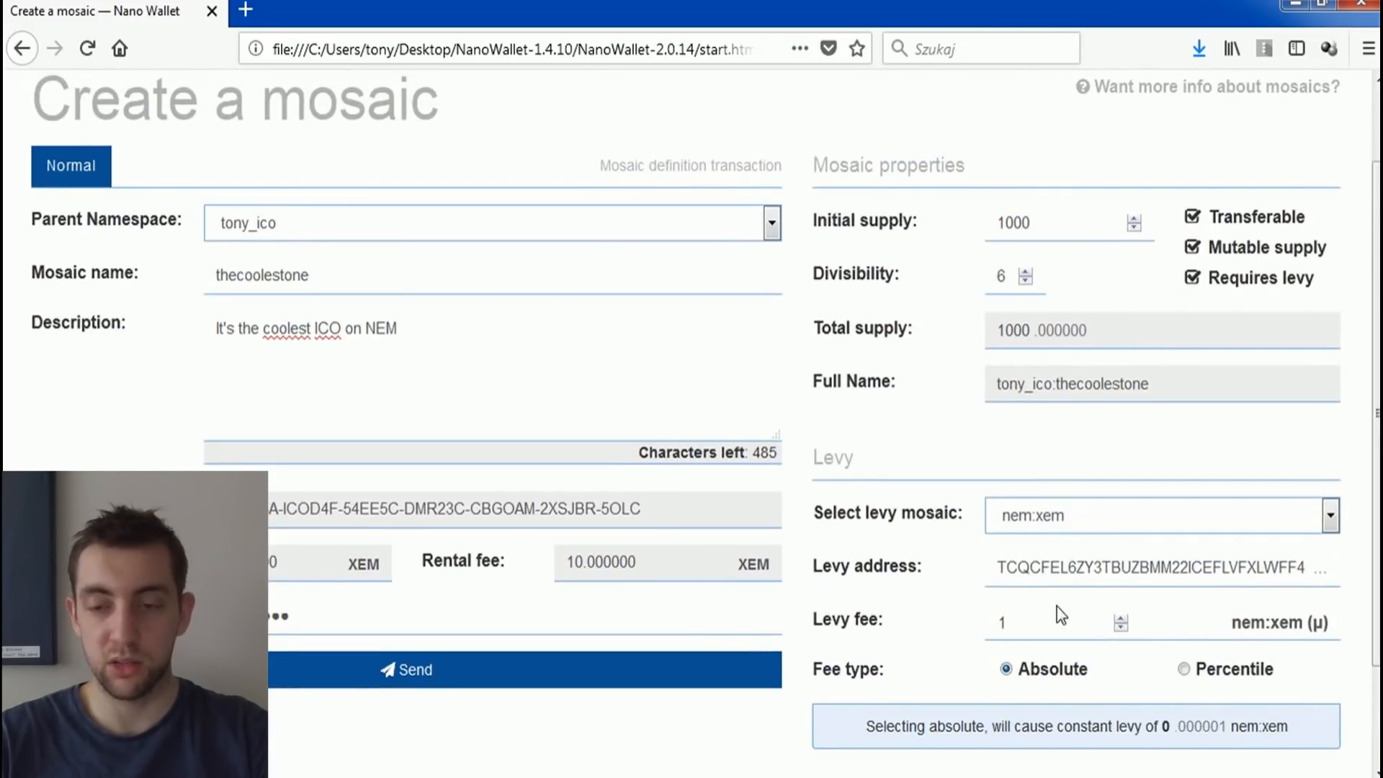
pyautogui.doubleClick(1009, 620)
pyautogui.moveTo(1032, 222)
pyautogui.mouseDown()
pyautogui.moveTo(988, 222)
pyautogui.moveTo(1030, 224)
pyautogui.mouseUp()
pyautogui.click(1029, 220)
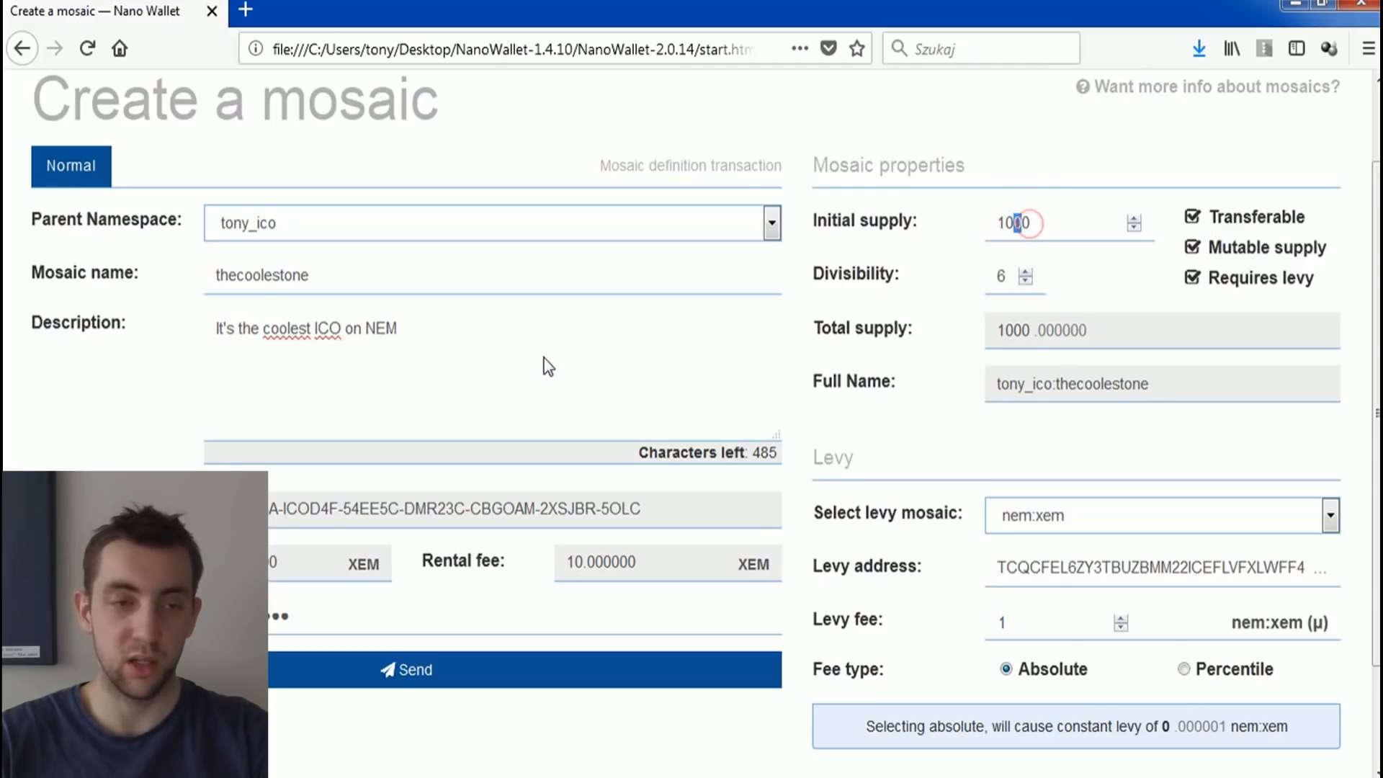
pyautogui.doubleClick(1009, 624)
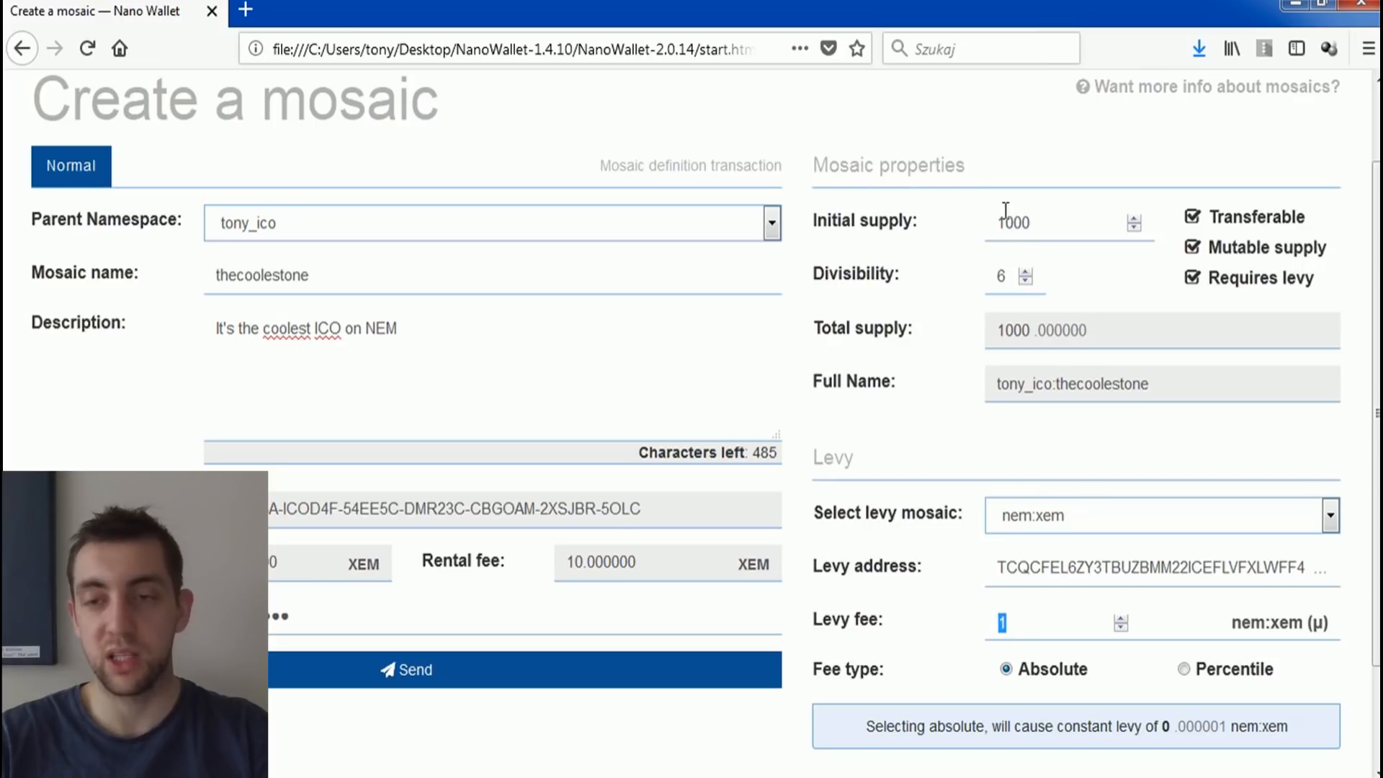
pyautogui.moveTo(1005, 223); pyautogui.dragTo(1063, 218)
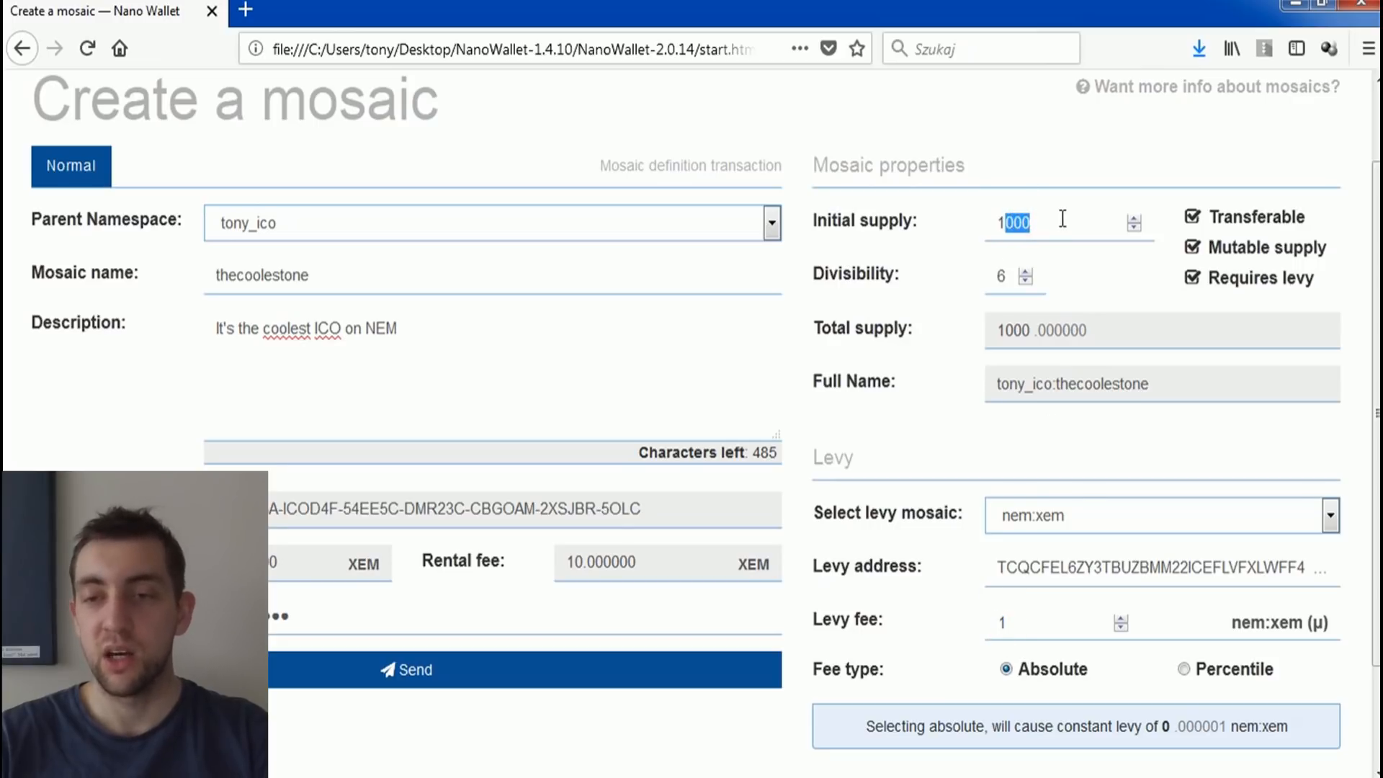
pyautogui.click(1004, 619)
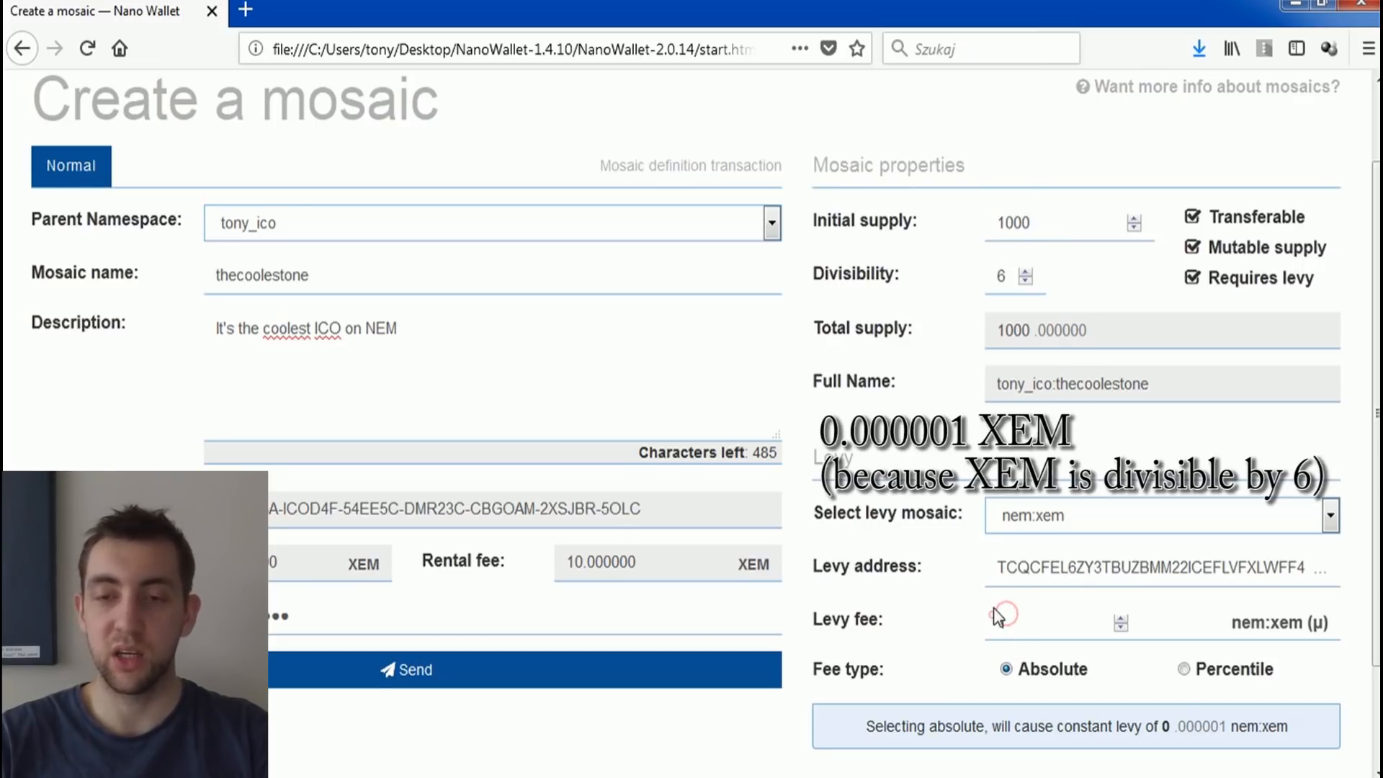
pyautogui.scroll(-3, 1040, 590)
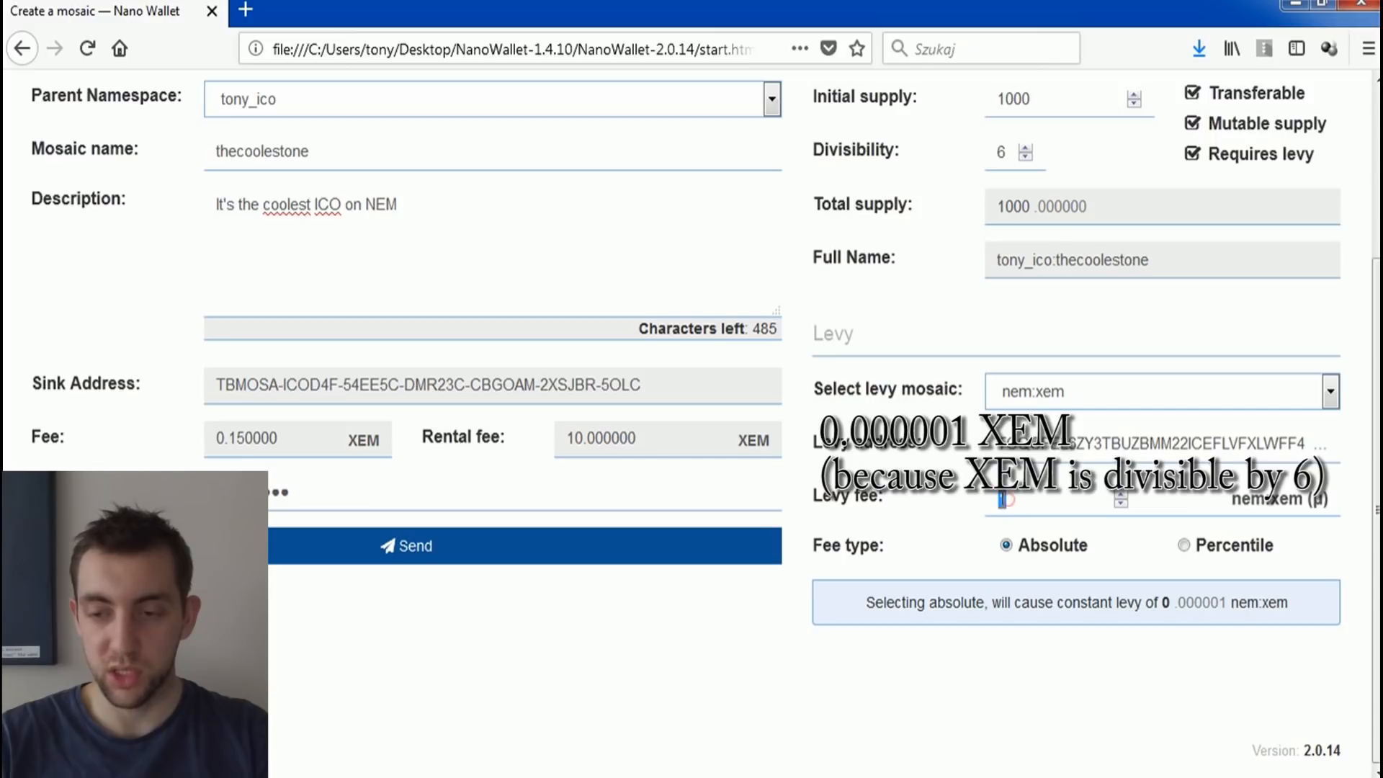
pyautogui.scroll(4, 1045, 659)
pyautogui.scroll(-4, 457, 611)
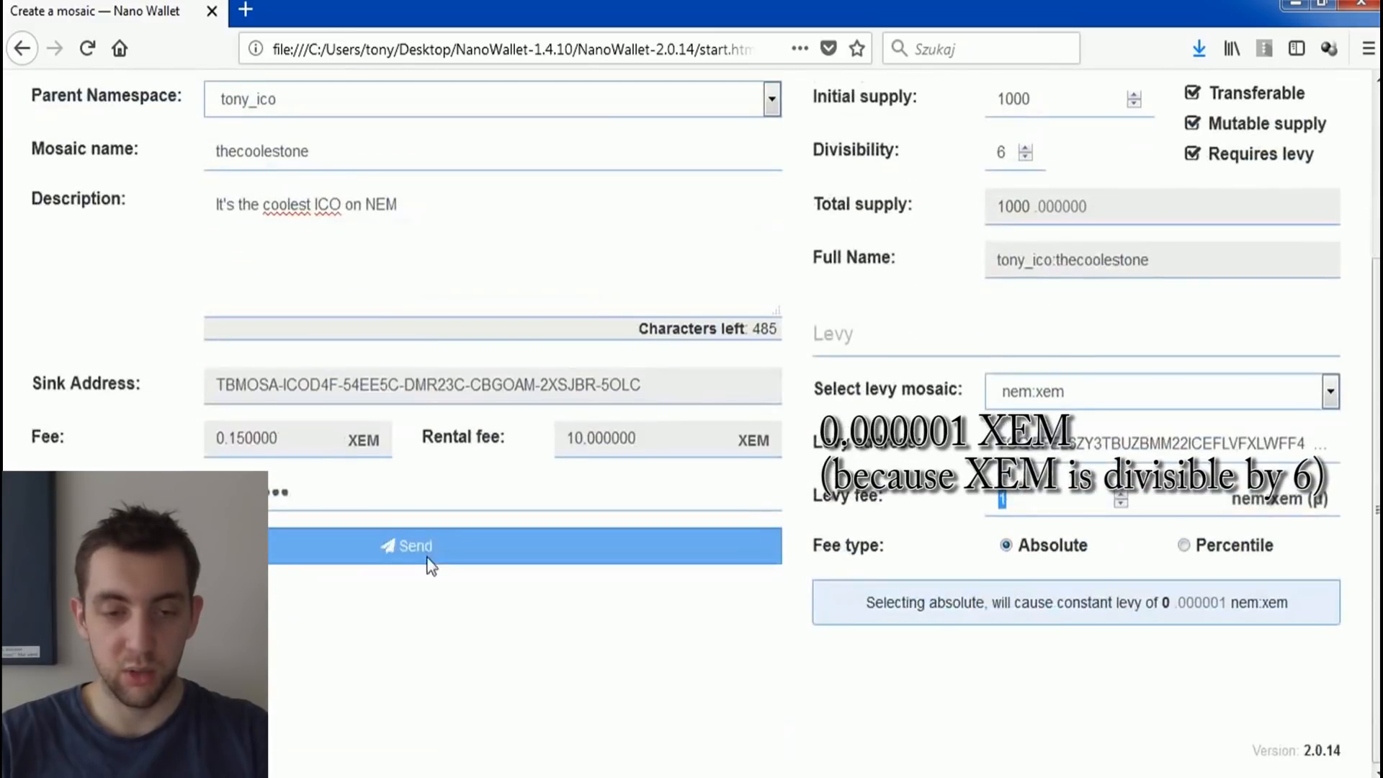
pyautogui.scroll(3, 1124, 272)
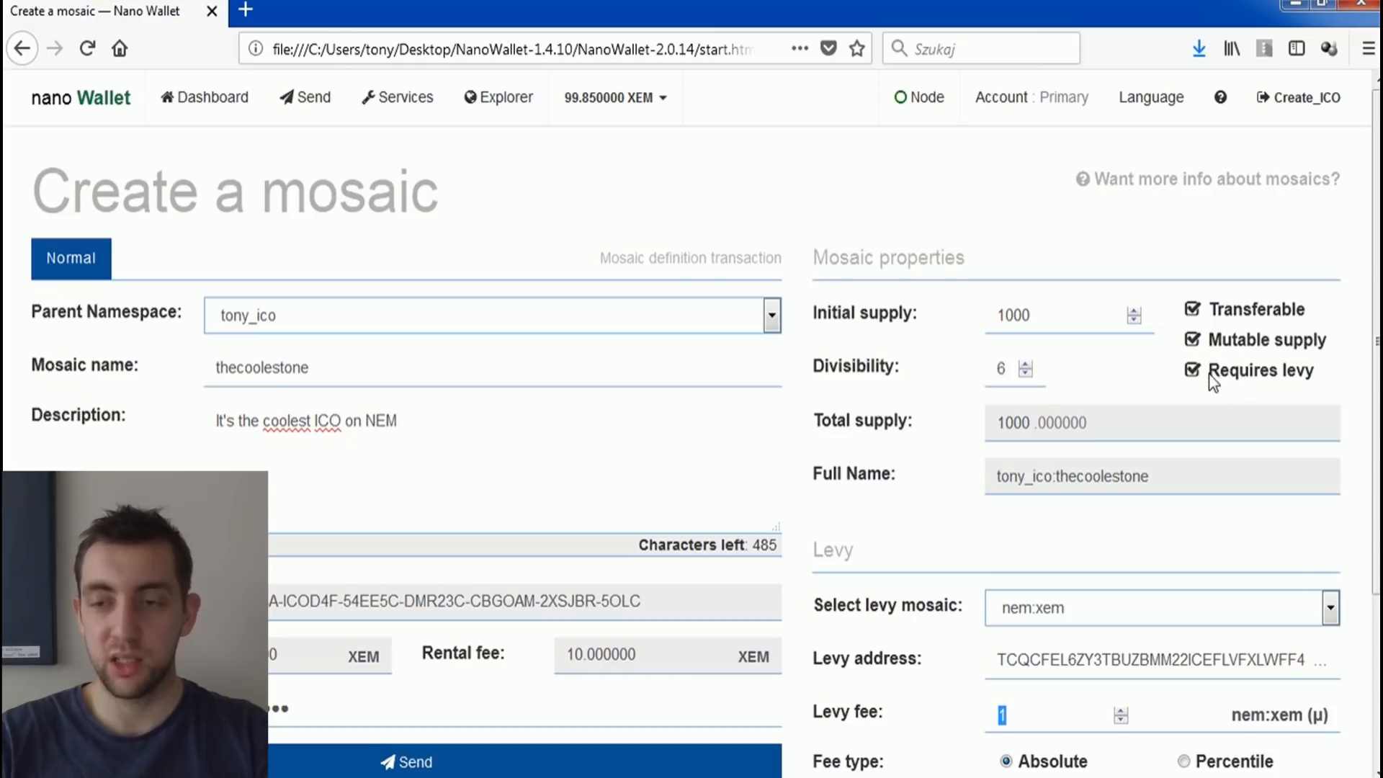
pyautogui.scroll(-3, 1005, 549)
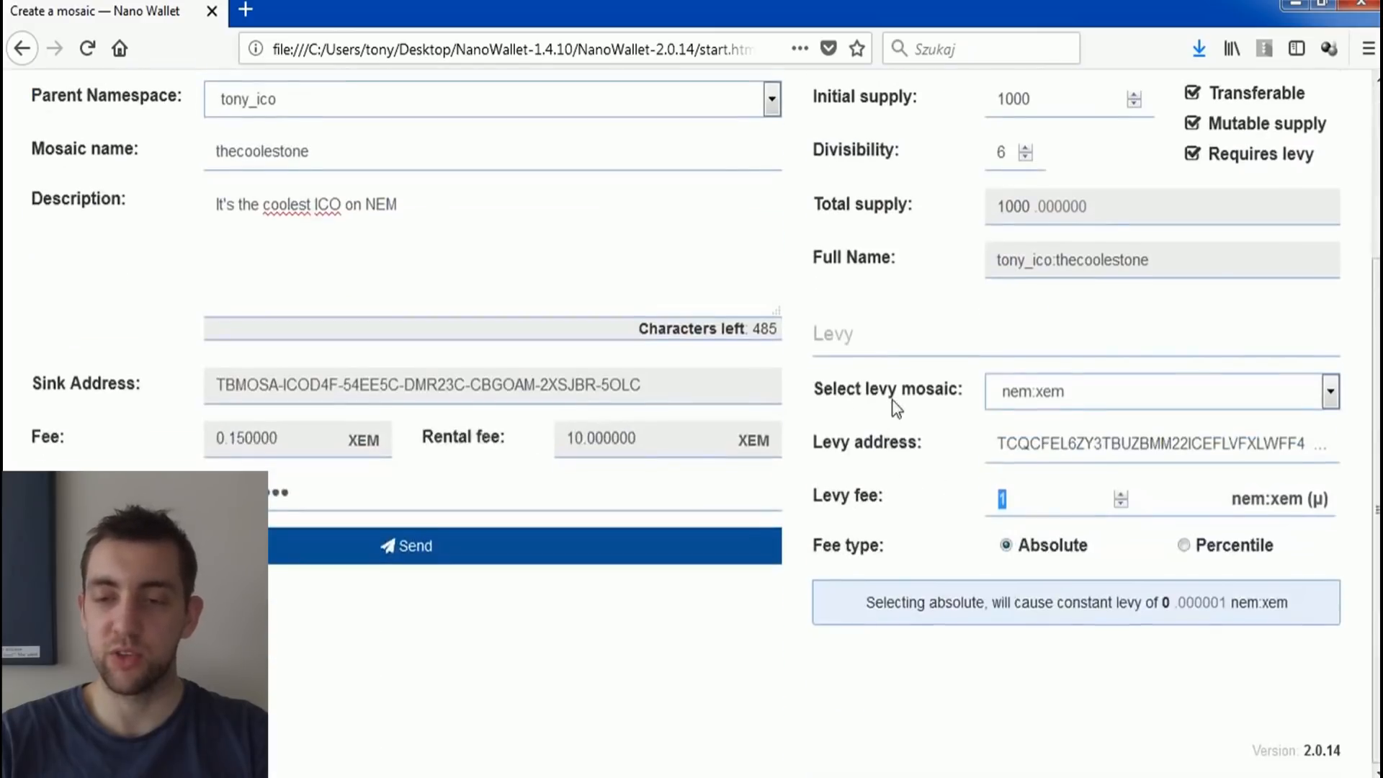
pyautogui.click(860, 385)
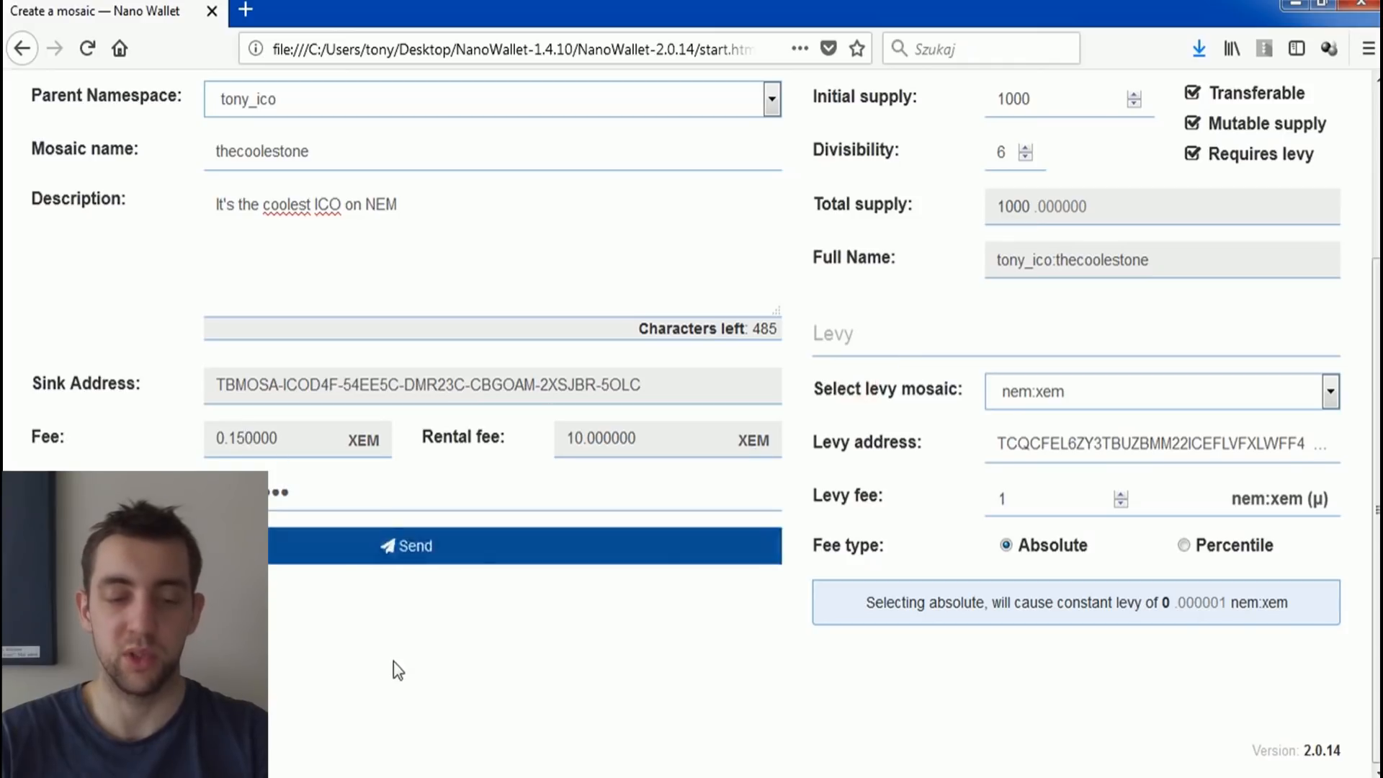
# Step: Send the mosaic definition transaction for thecoolestone
pyautogui.scroll(2, 398, 668)
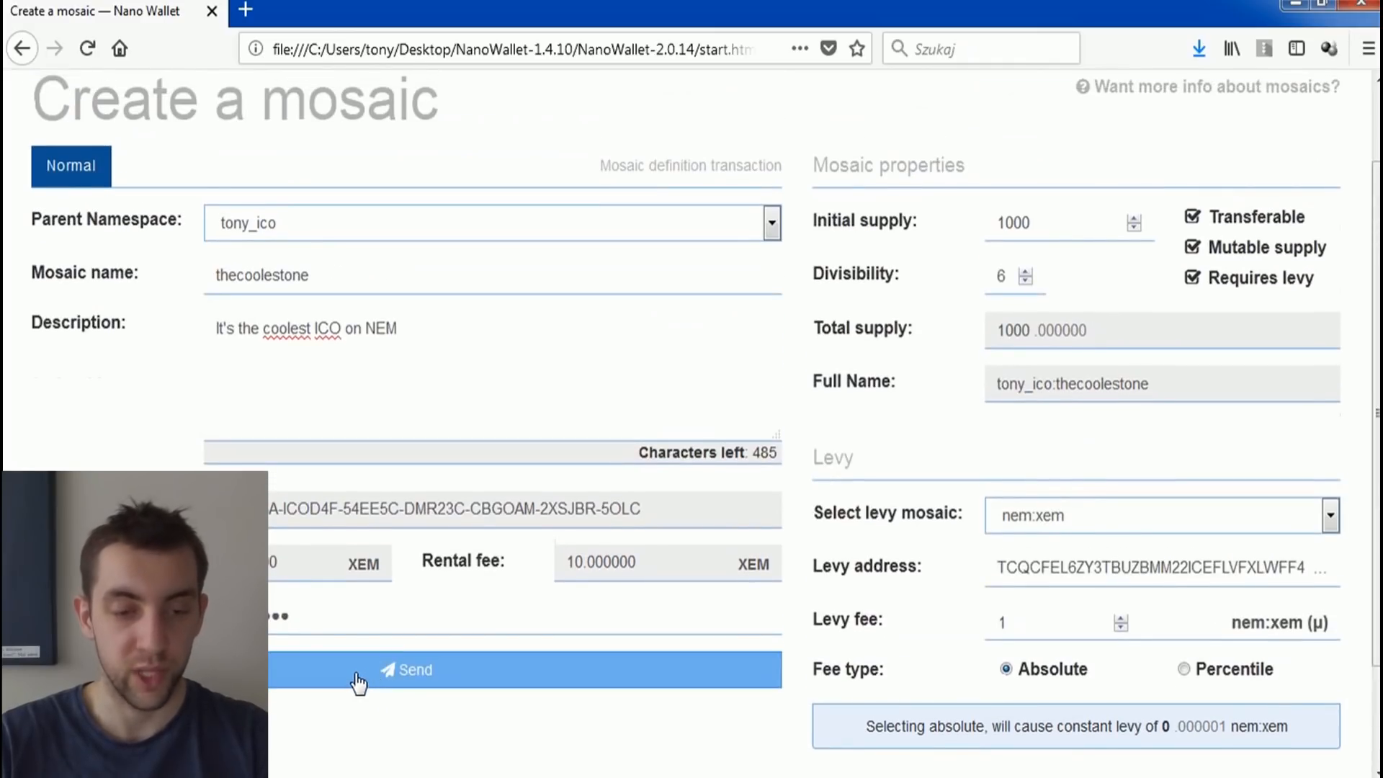
pyautogui.click(358, 677)
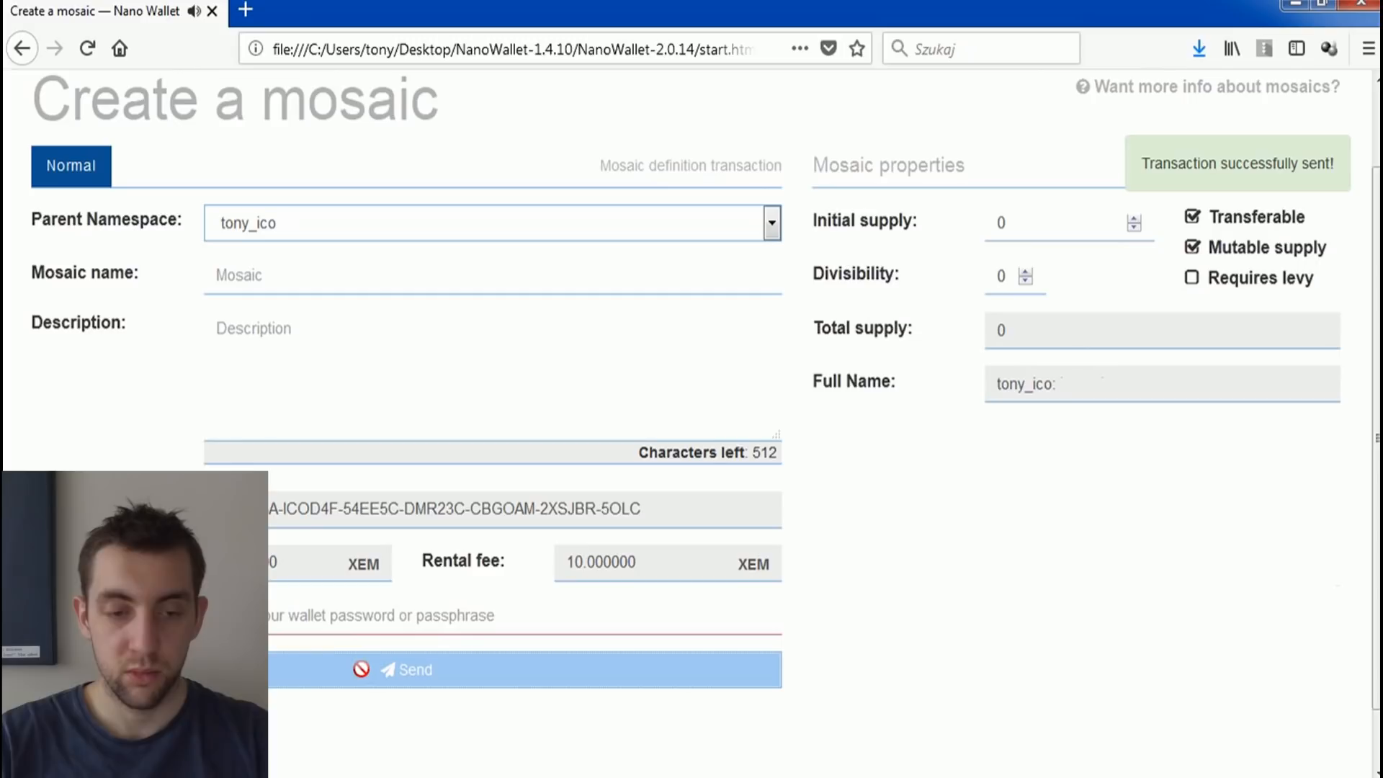
pyautogui.scroll(1, 355, 509)
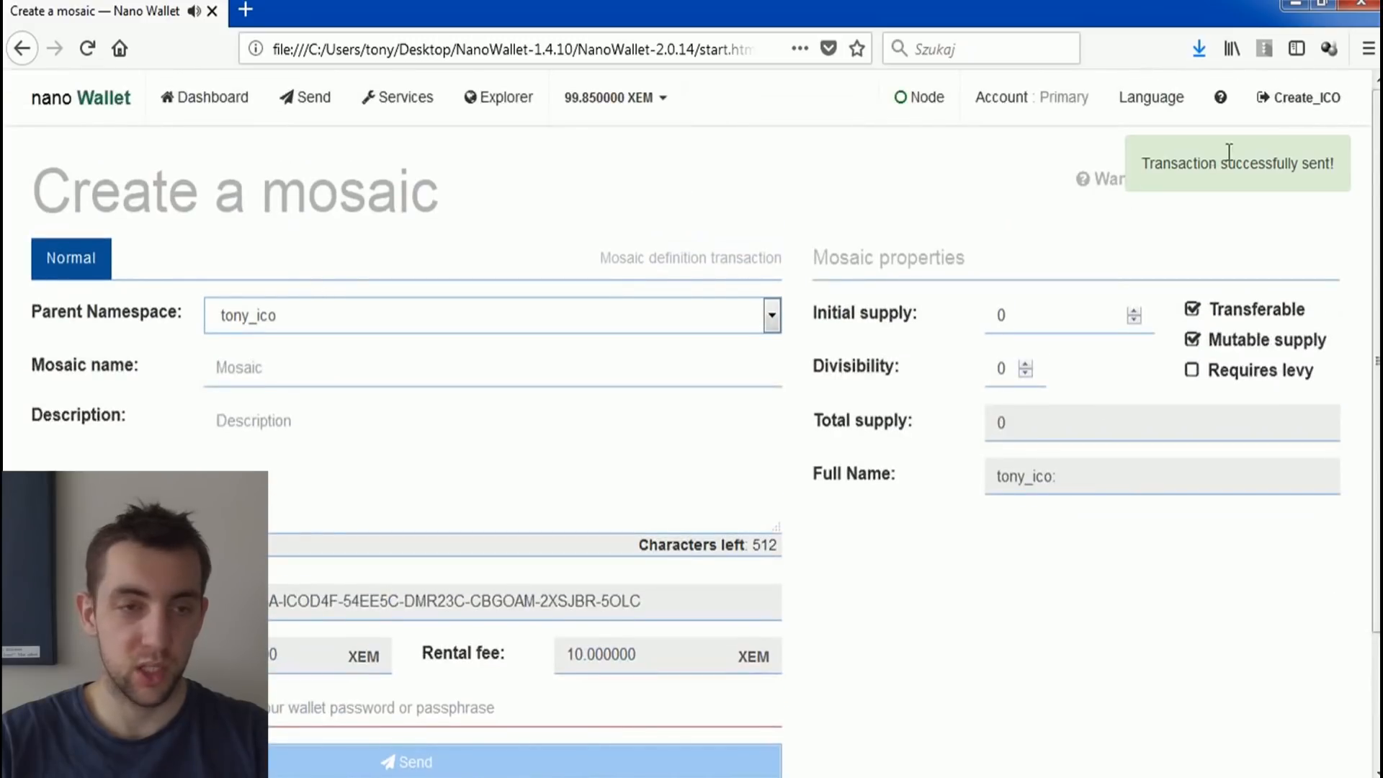
# Step: Check the unconfirmed and confirmed transactions for the mosaic creation, and look up thecoolestone among the account's mosaics in the explorer
pyautogui.click(216, 101)
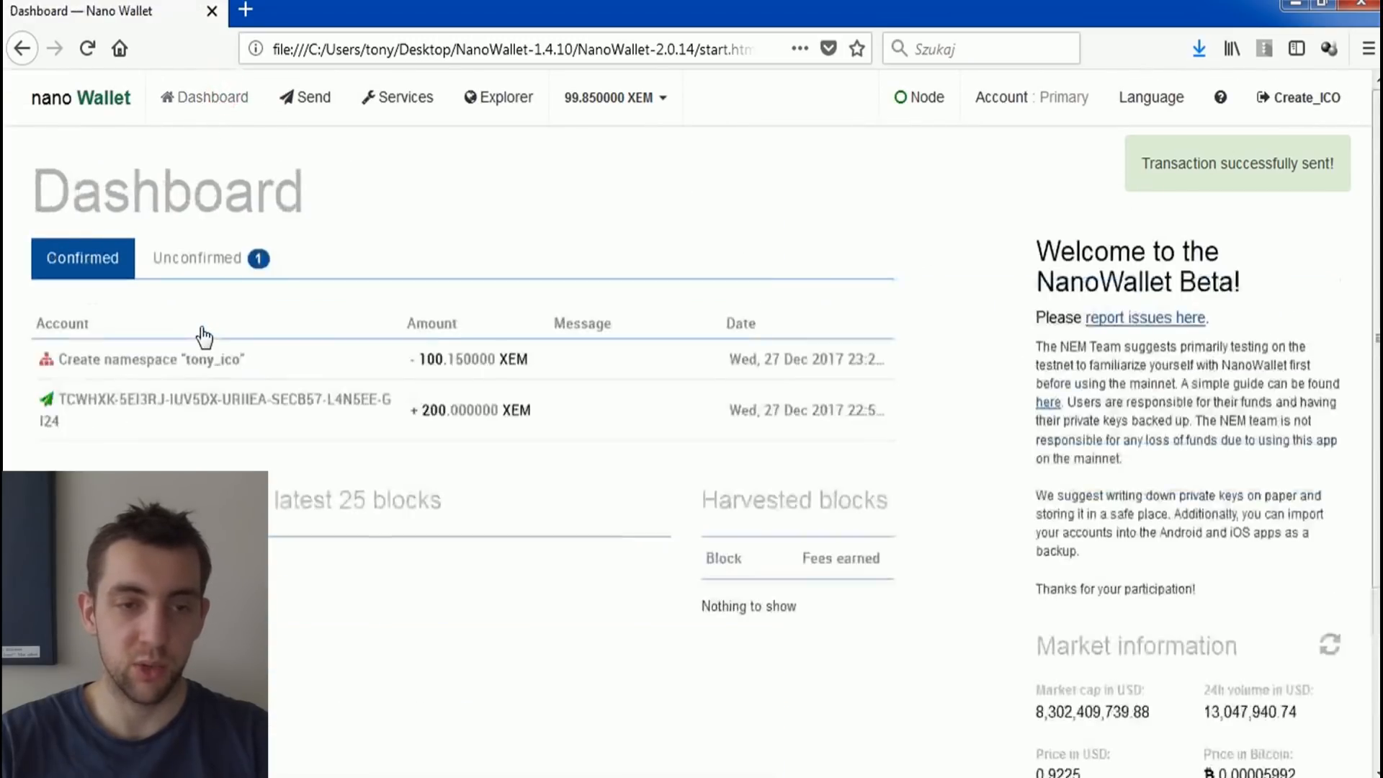
pyautogui.click(201, 259)
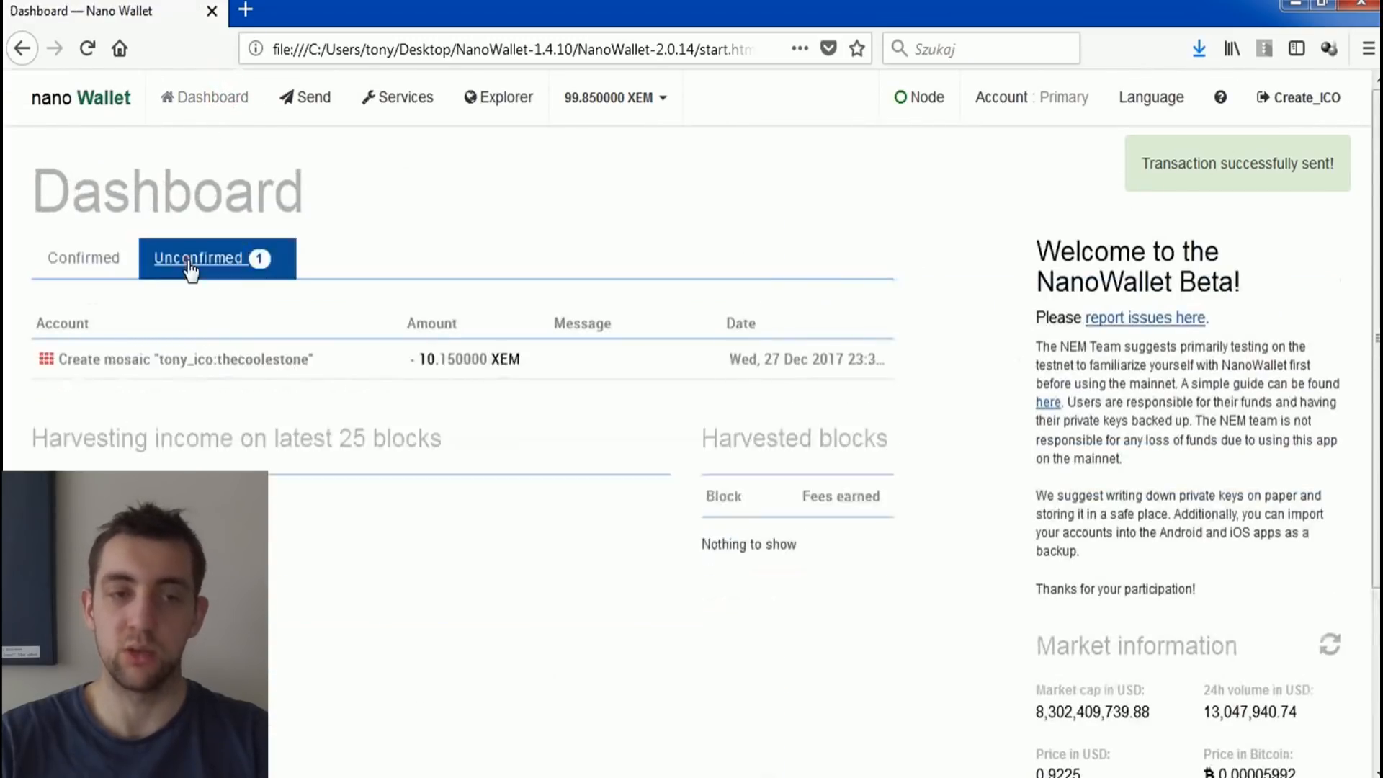
pyautogui.click(100, 265)
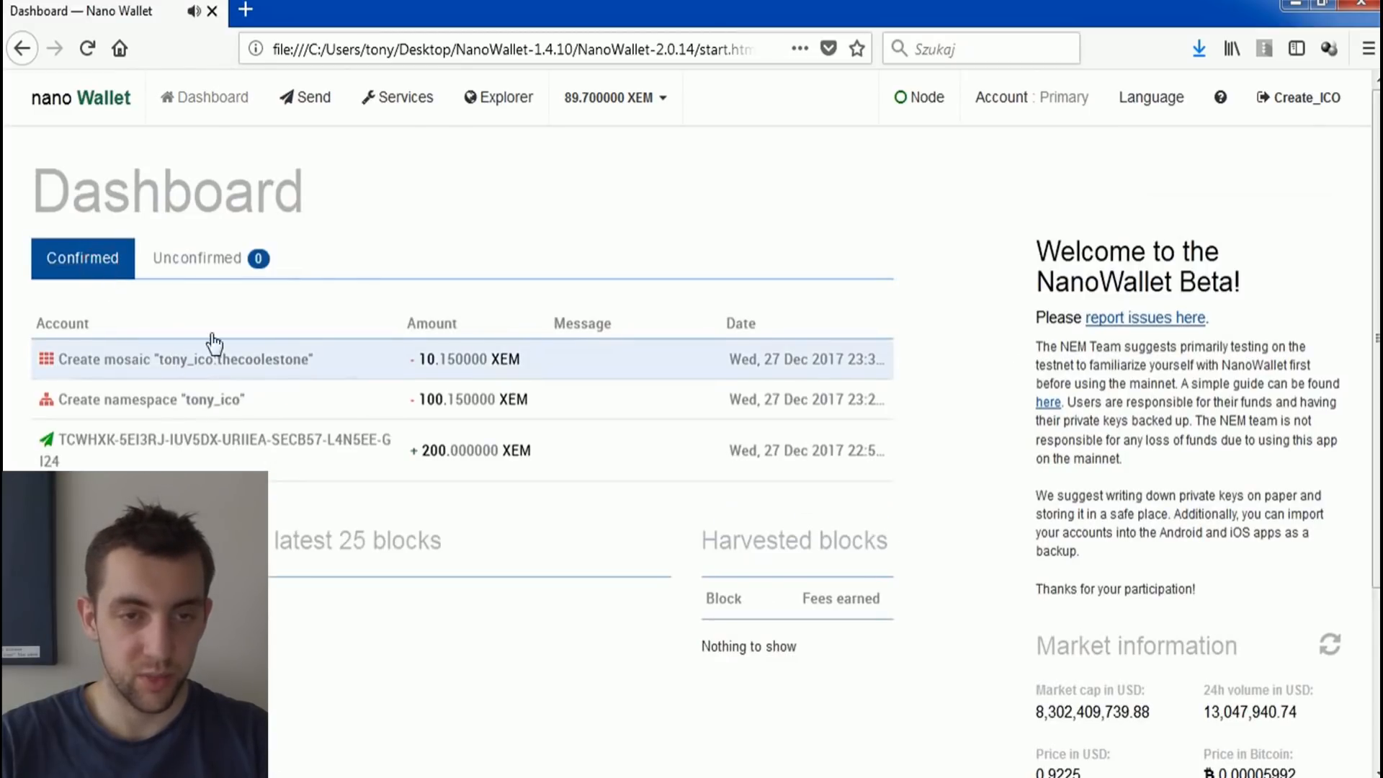
pyautogui.click(504, 101)
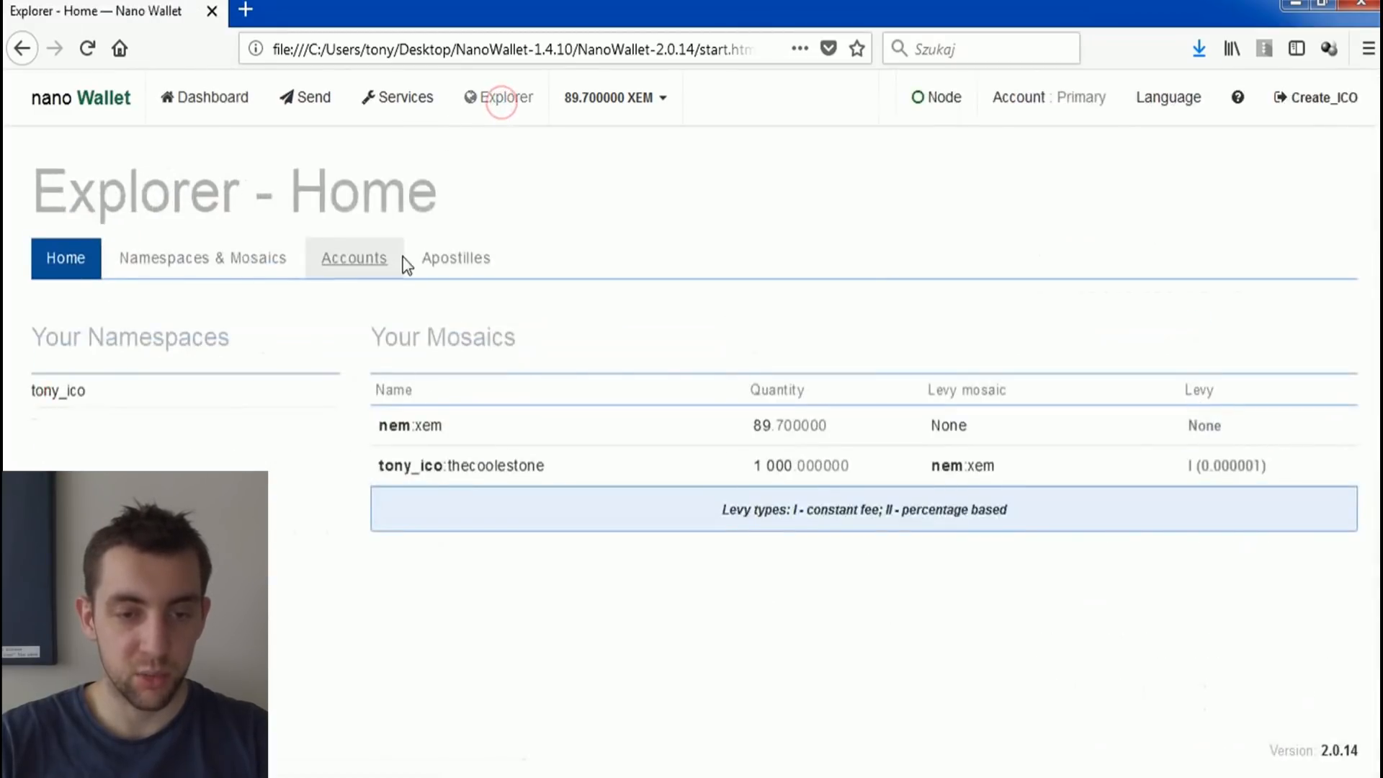
pyautogui.moveTo(380, 465); pyautogui.dragTo(547, 463)
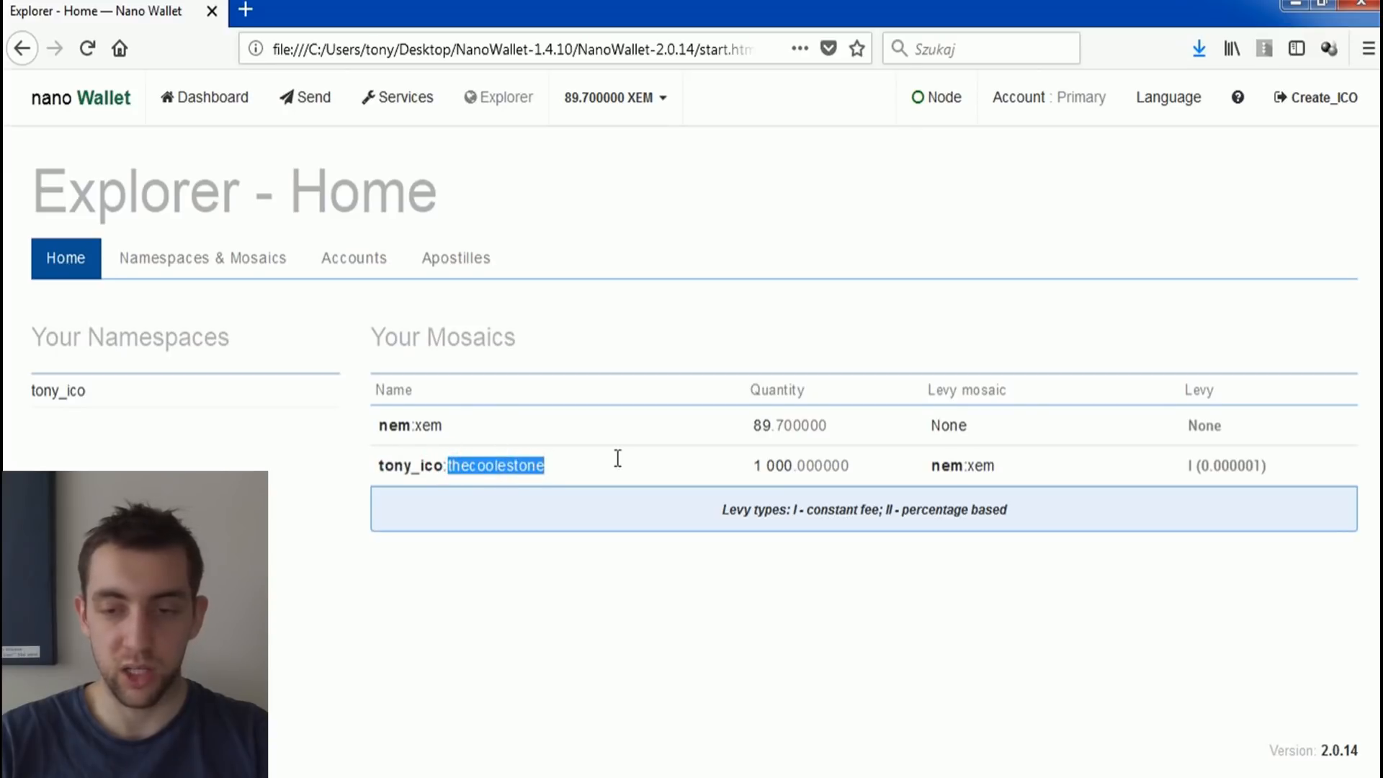
# Step: Open the mosaic supply editing form from the services with tony_ico:thecoolestone as the selected mosaic
pyautogui.click(765, 484)
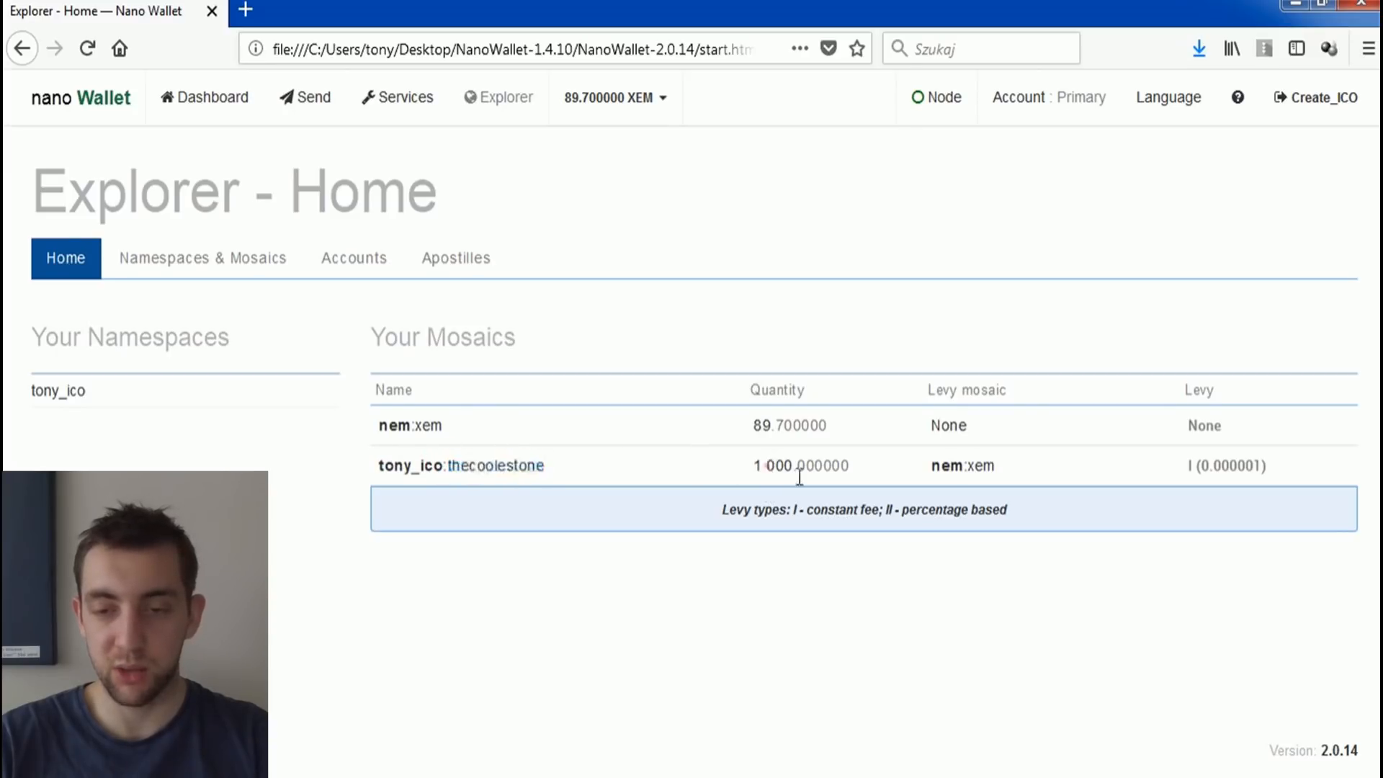
pyautogui.click(391, 97)
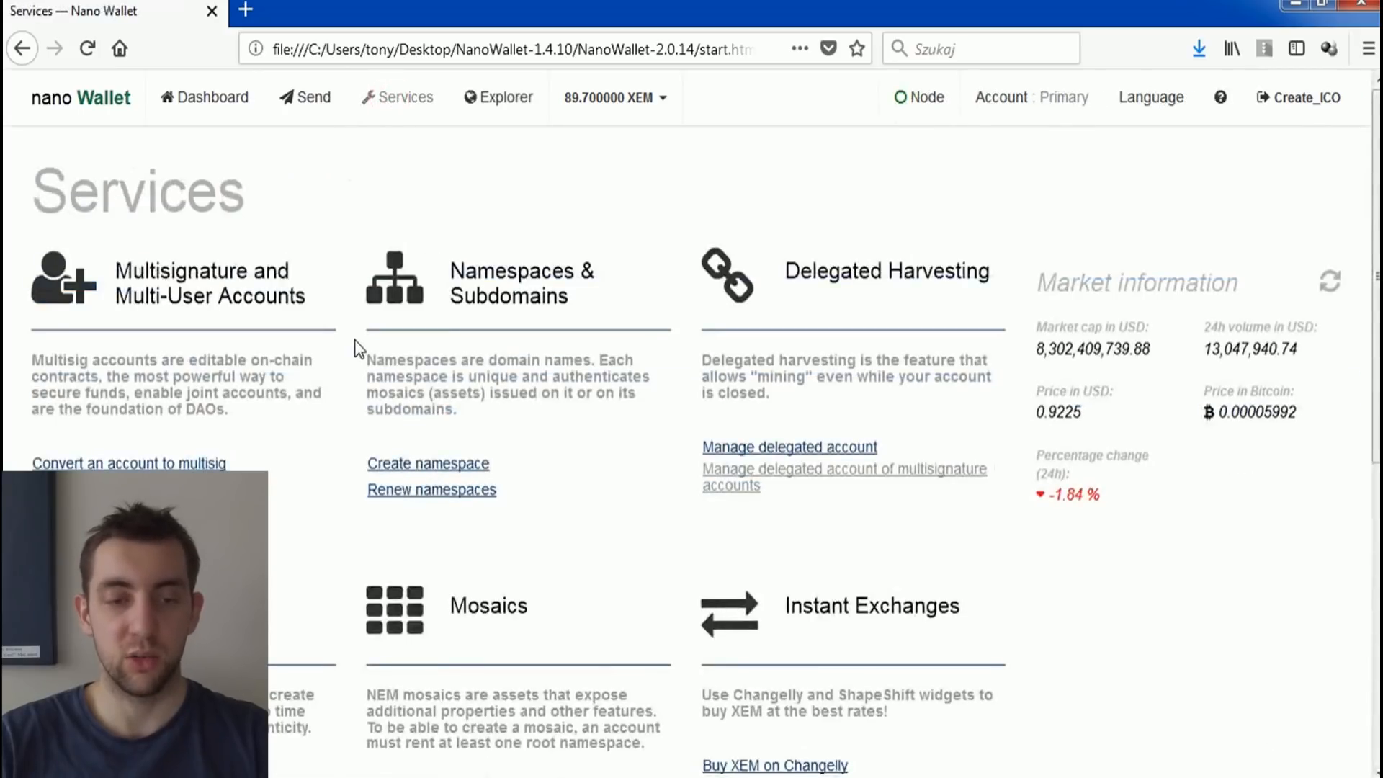
pyautogui.scroll(-3, 355, 349)
pyautogui.scroll(-3, 354, 364)
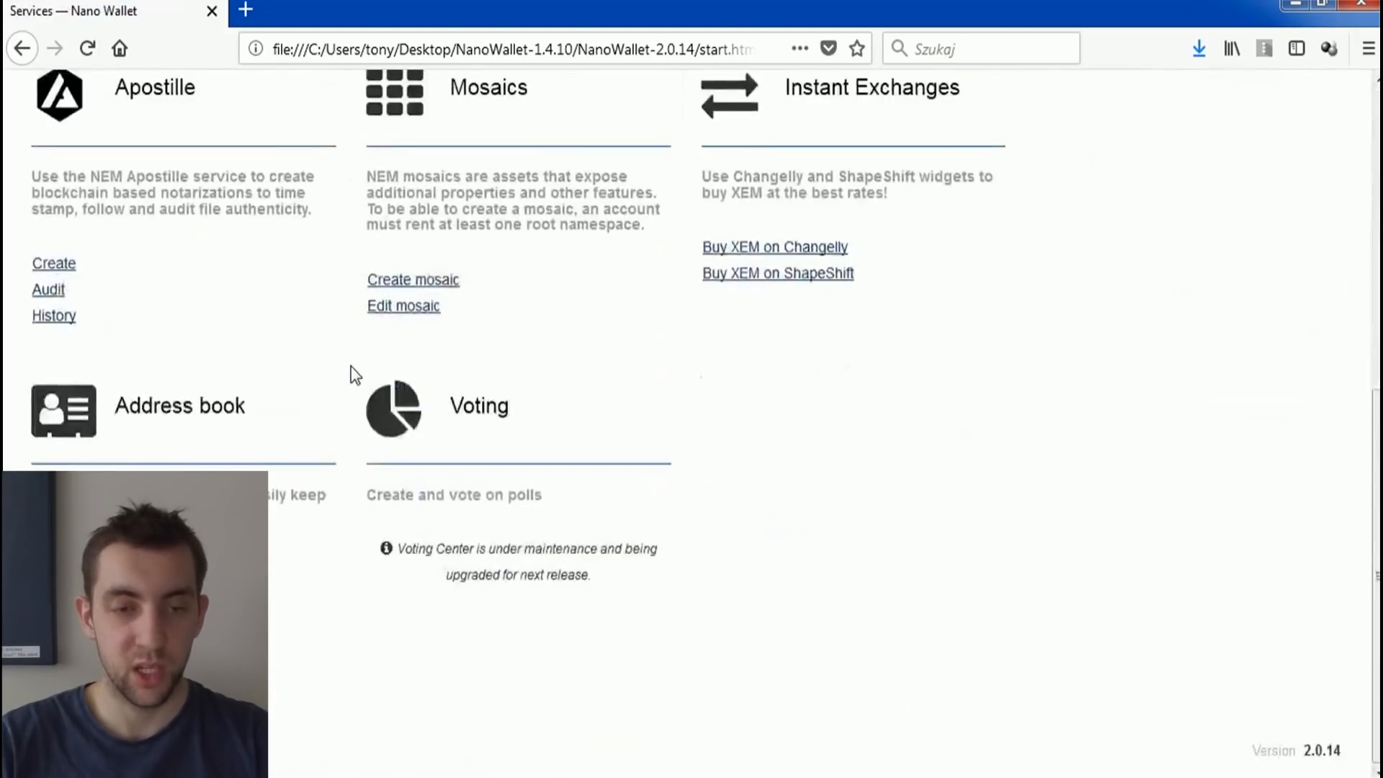
pyautogui.click(398, 309)
pyautogui.click(331, 318)
pyautogui.click(295, 369)
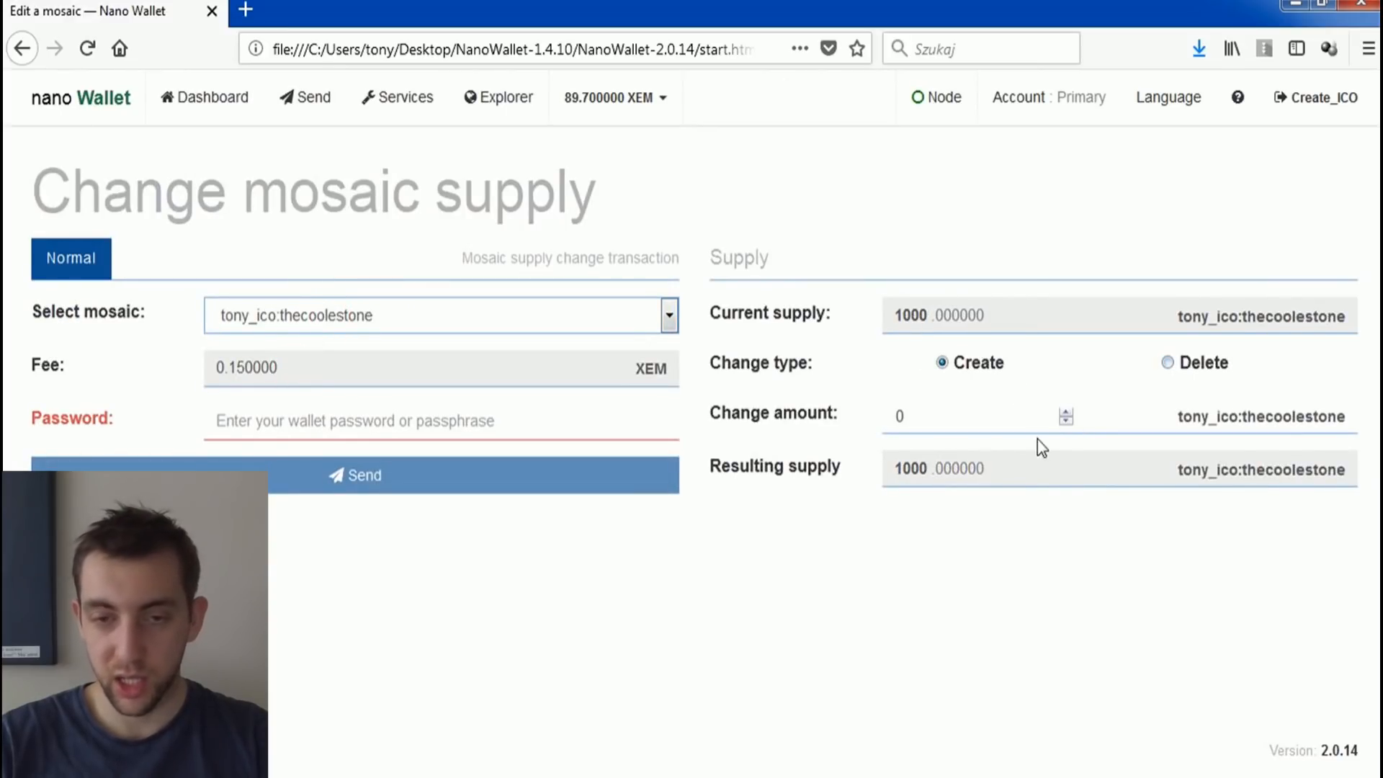
# Step: Try a supply change amount of 2000 for thecoolestone, switching the change type to Delete and back to Create
pyautogui.moveTo(936, 413); pyautogui.dragTo(888, 404)
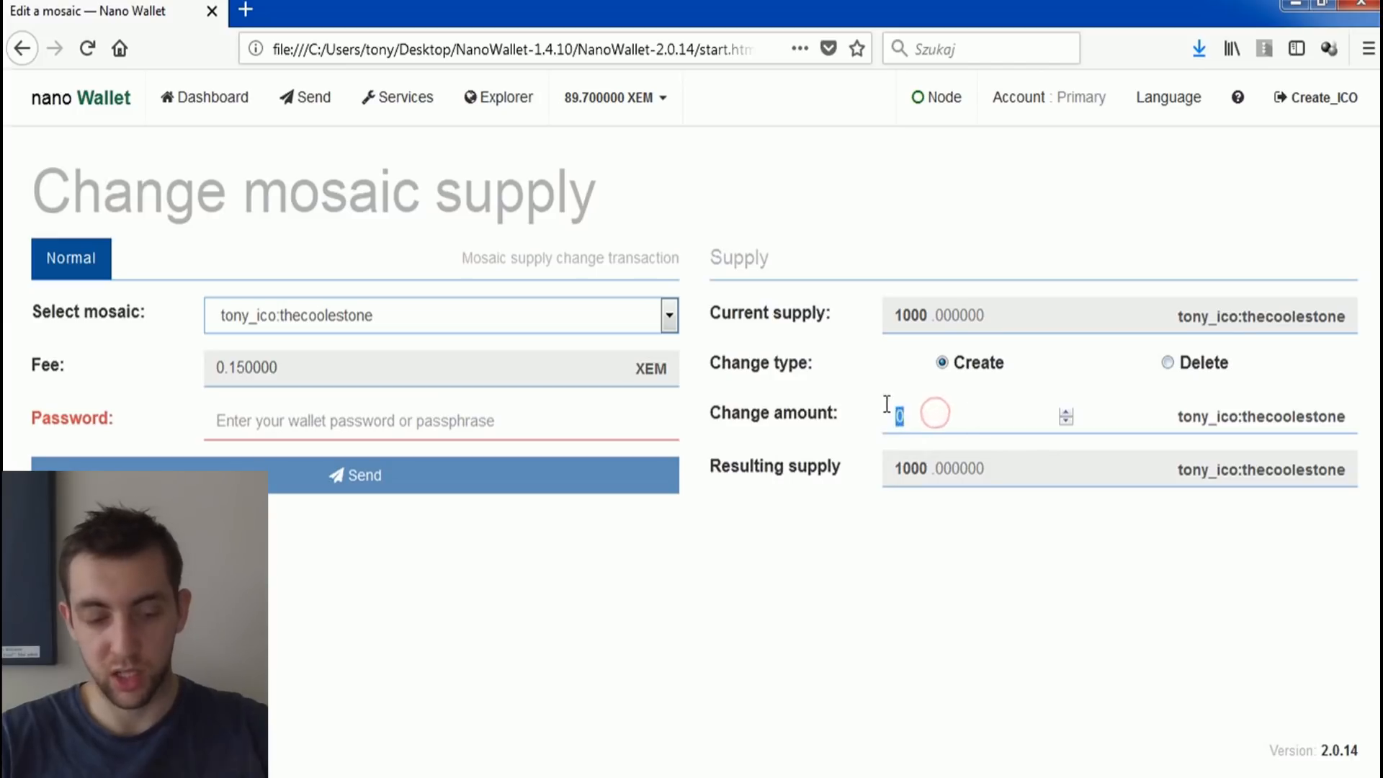
pyautogui.write('2000')
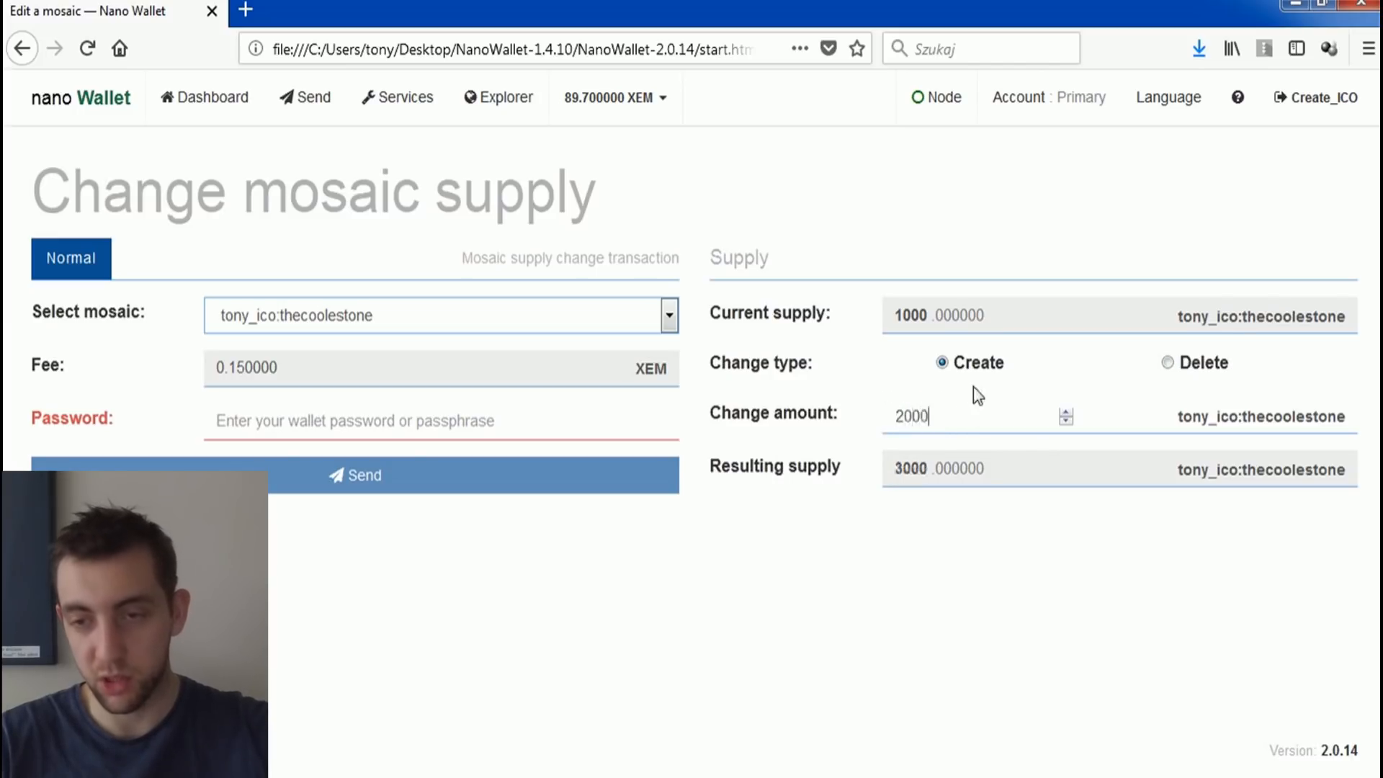
pyautogui.click(1167, 363)
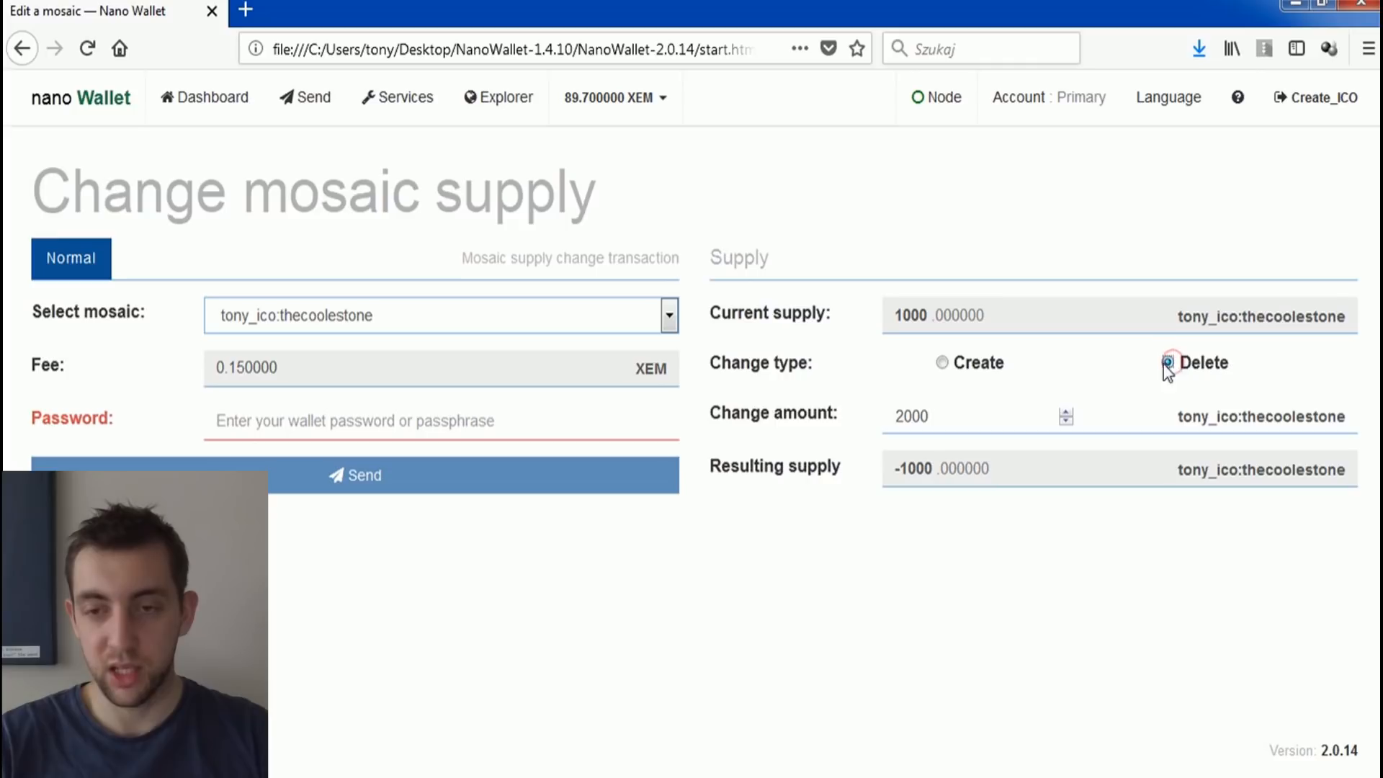
pyautogui.click(941, 363)
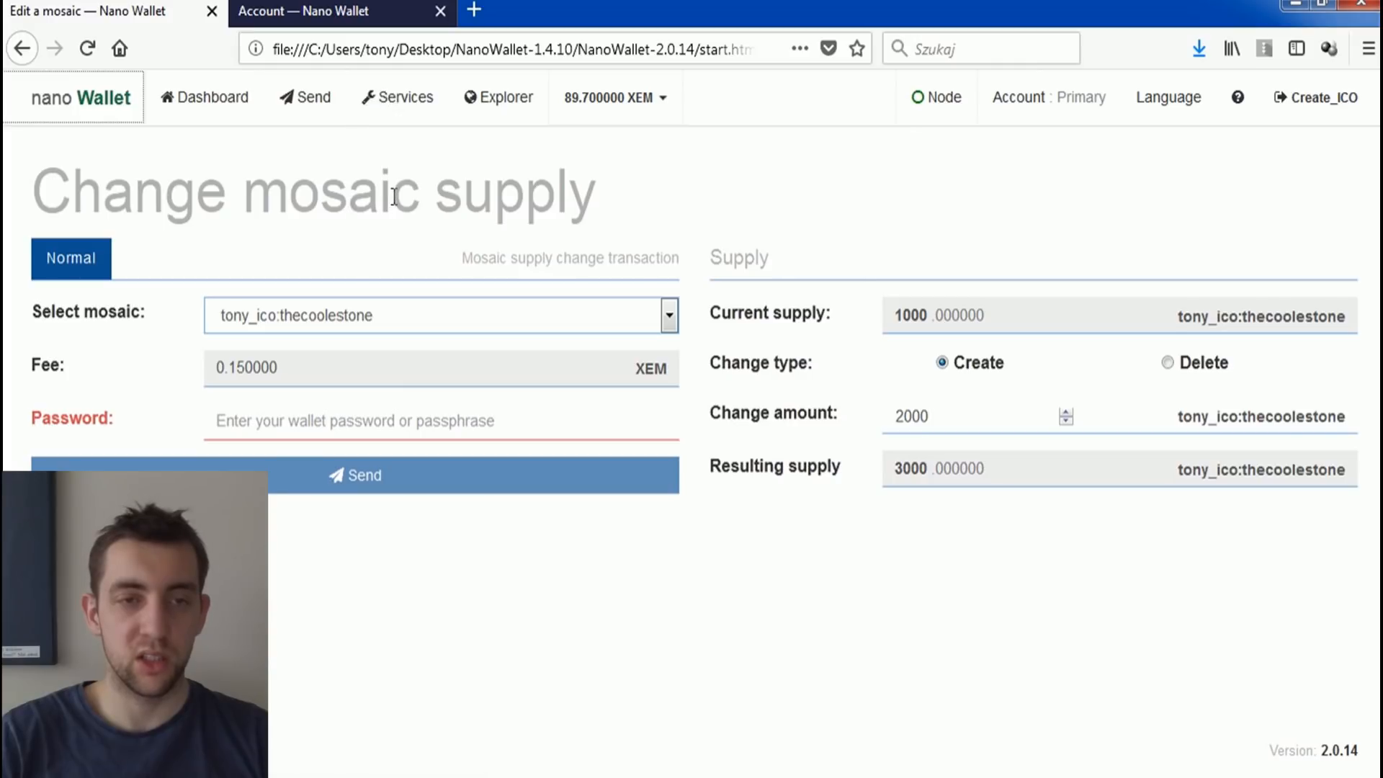
# Step: Start a transfer from the Create_ICO wallet with the address of test_wallet_main's account as the recipient
pyautogui.click(380, 13)
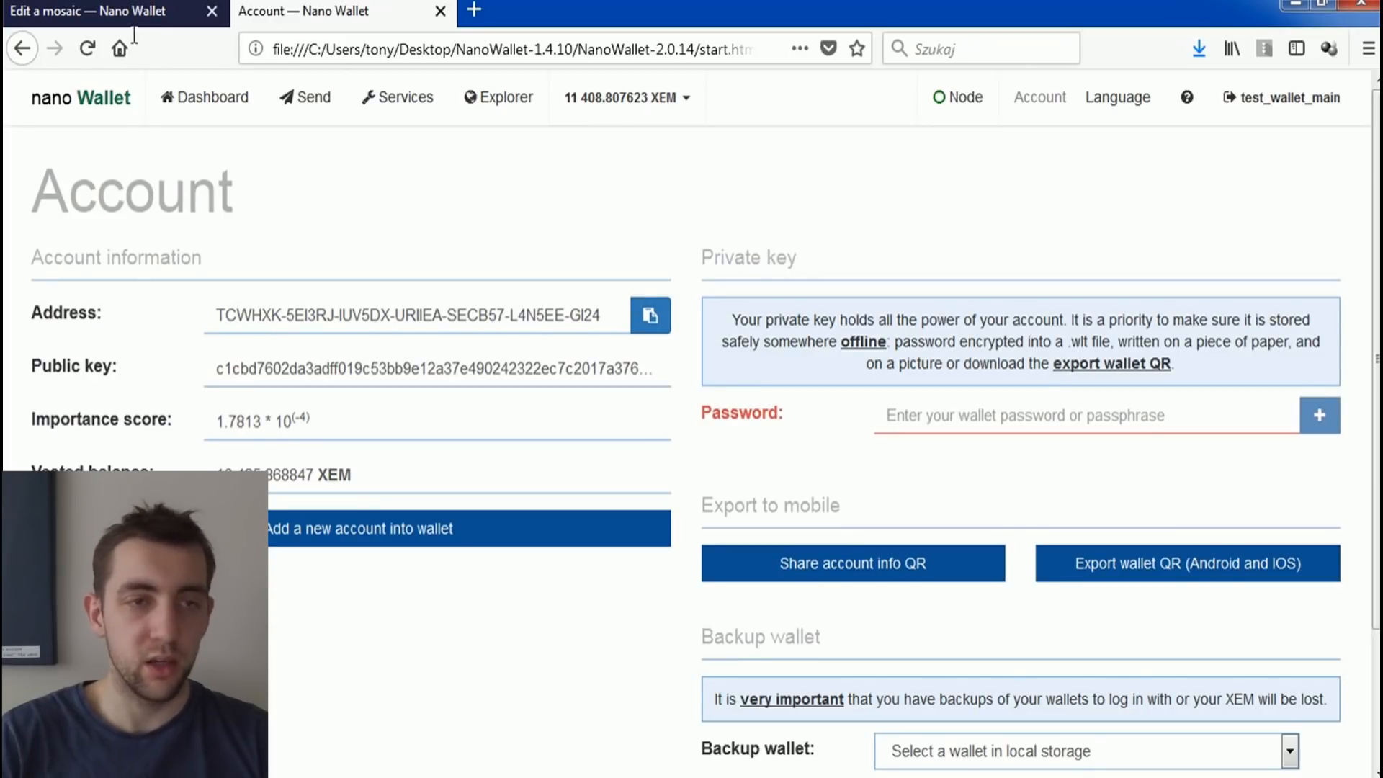
pyautogui.click(99, 18)
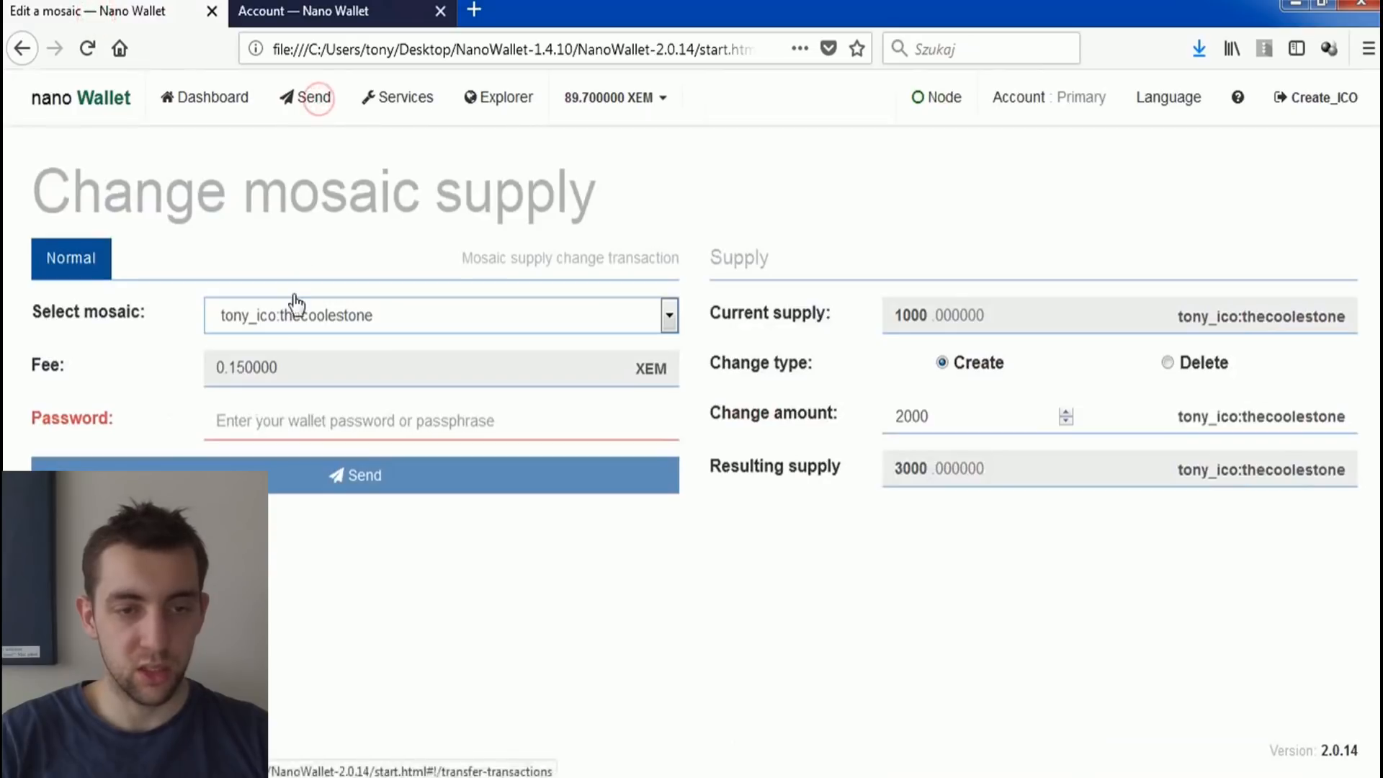
pyautogui.click(307, 98)
pyautogui.hotkey('ctrl', 'v')
pyautogui.moveTo(281, 314); pyautogui.dragTo(176, 310)
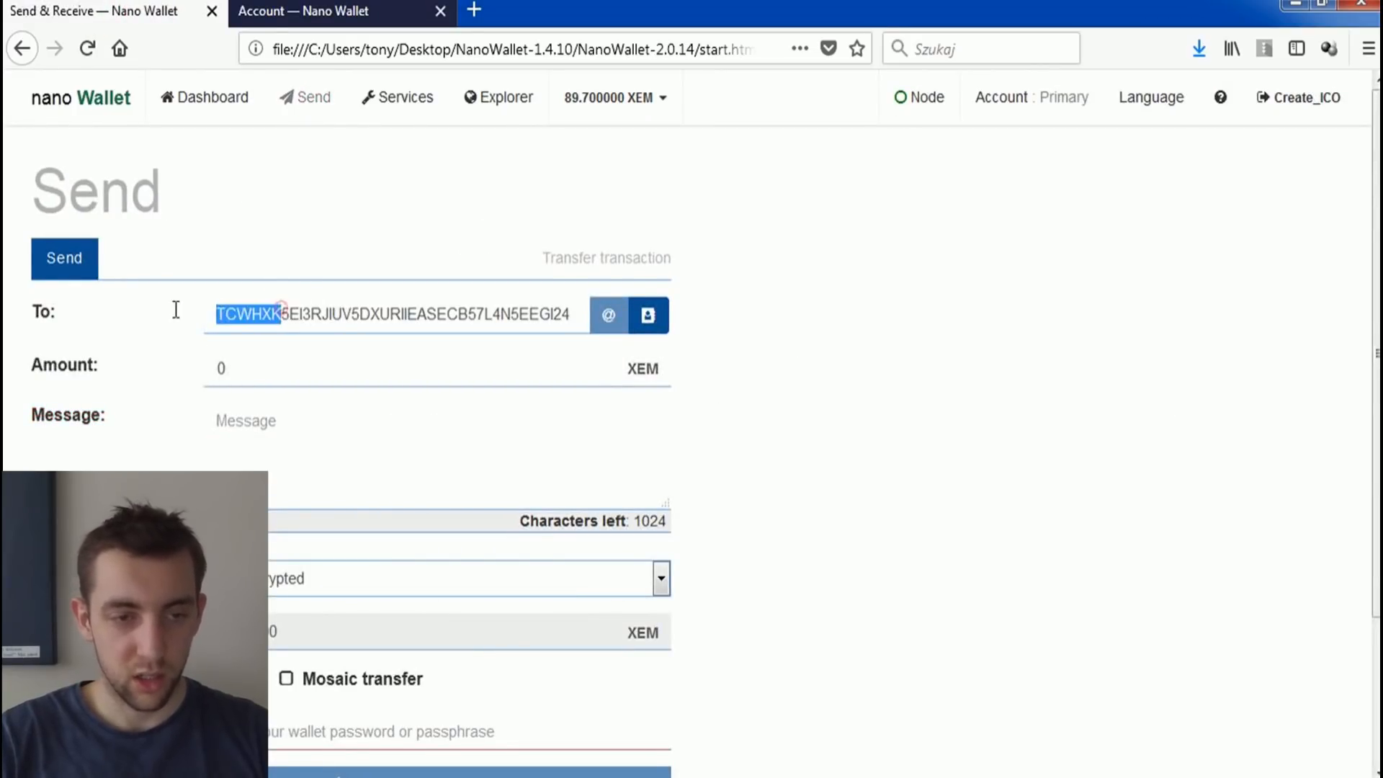
pyautogui.click(223, 314)
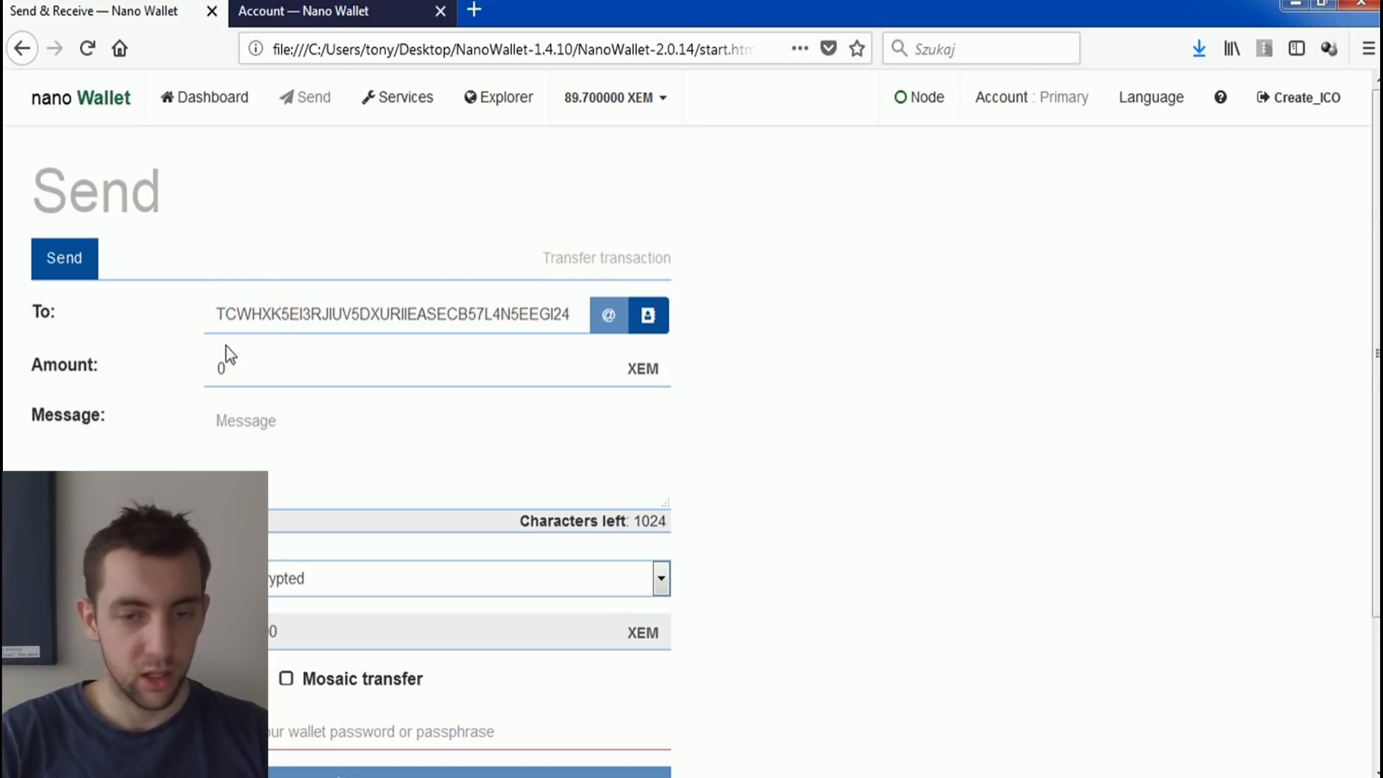
# Step: Make it a mosaic transfer and attach the tony_ico:thecoolestone mosaic
pyautogui.click(255, 369)
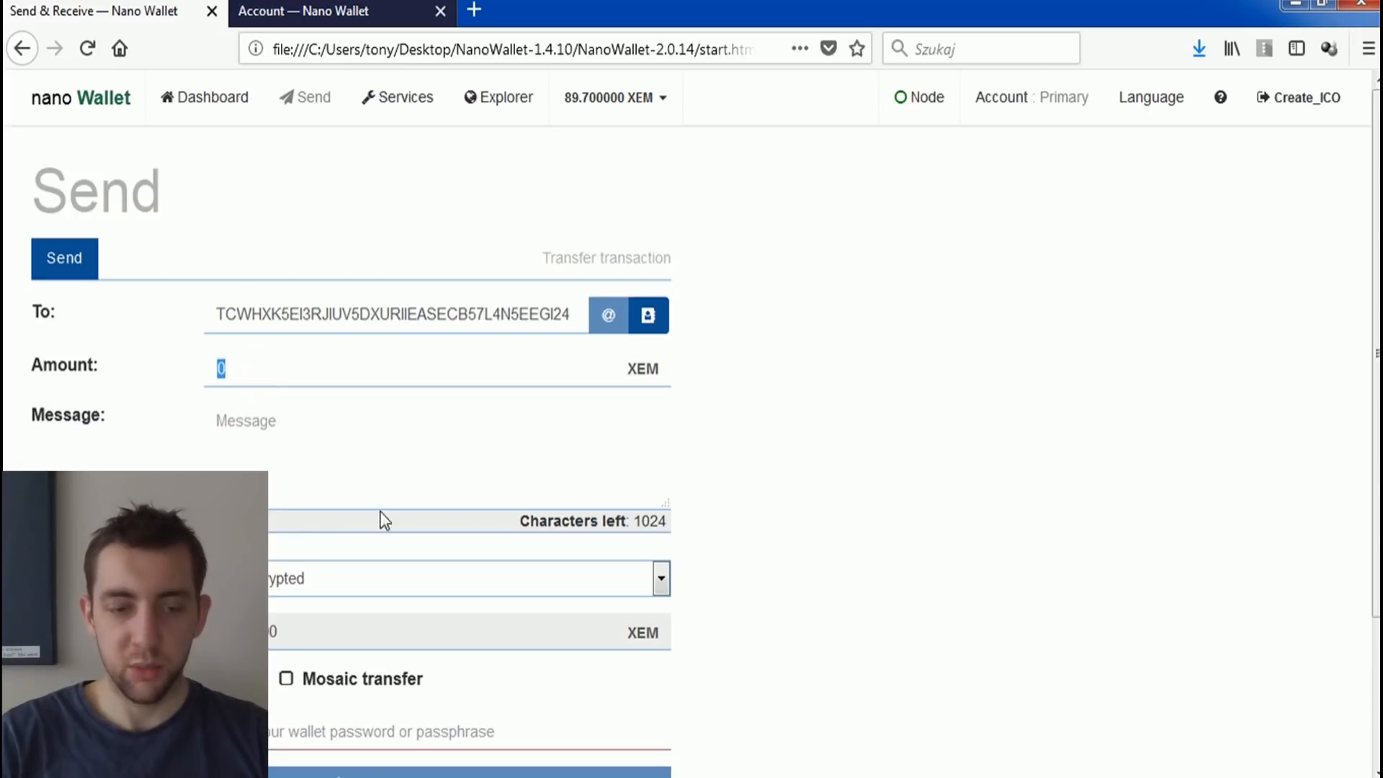
pyautogui.click(287, 678)
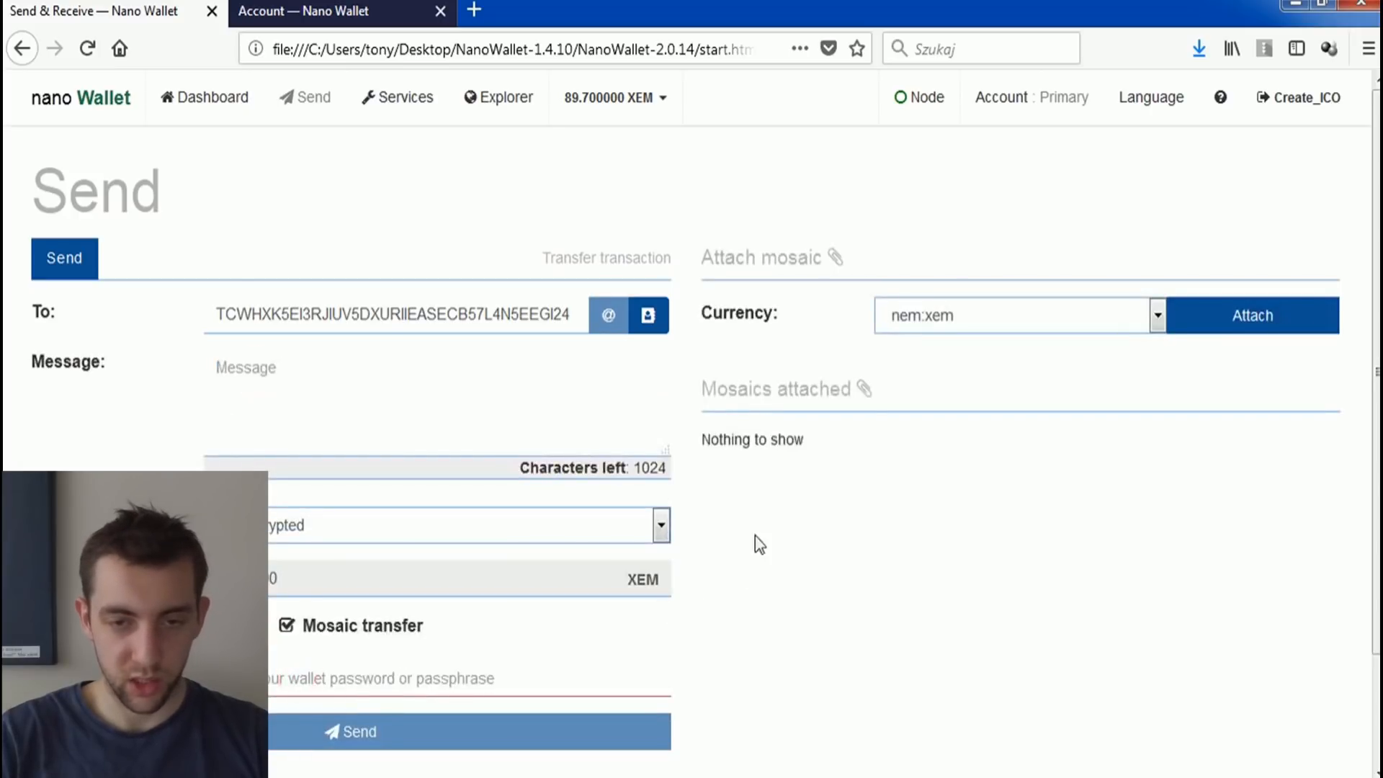
pyautogui.click(933, 320)
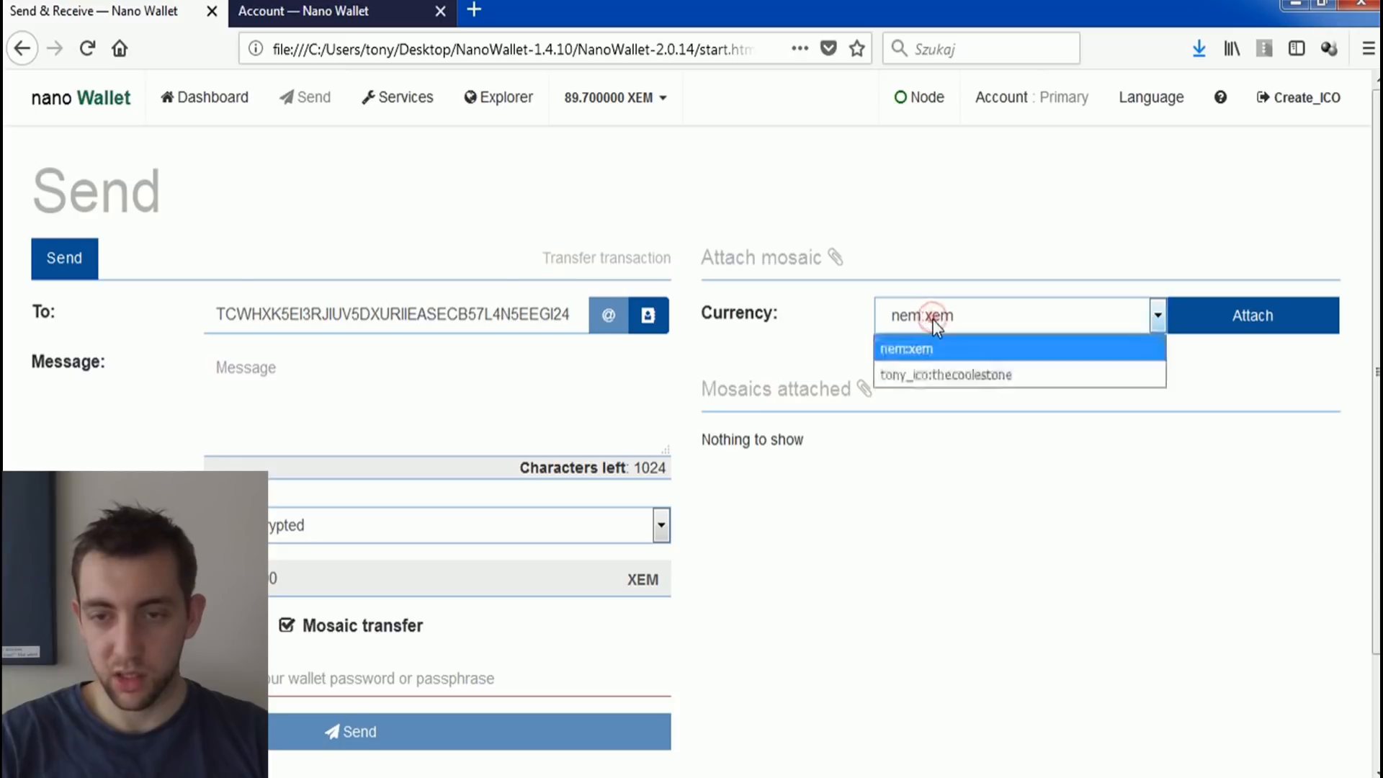
pyautogui.click(934, 377)
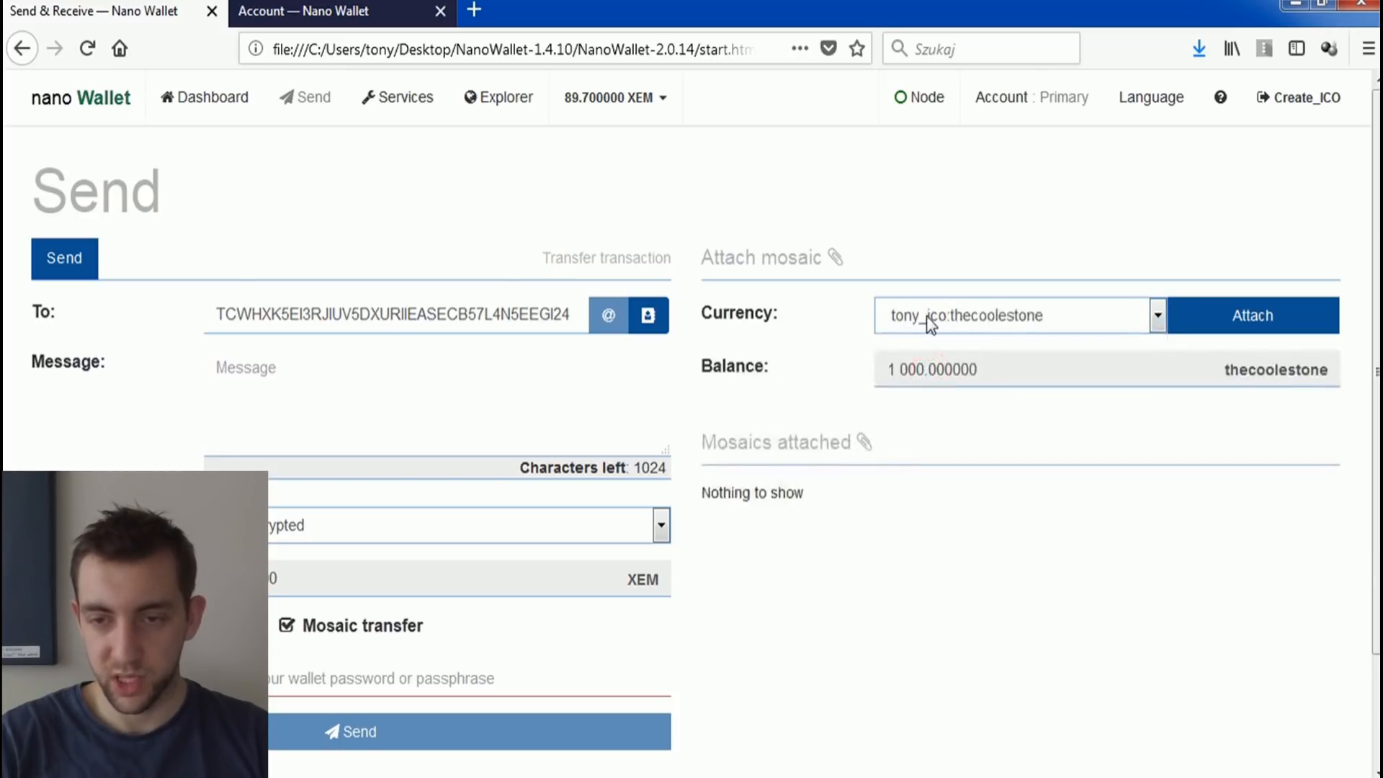
pyautogui.click(1199, 331)
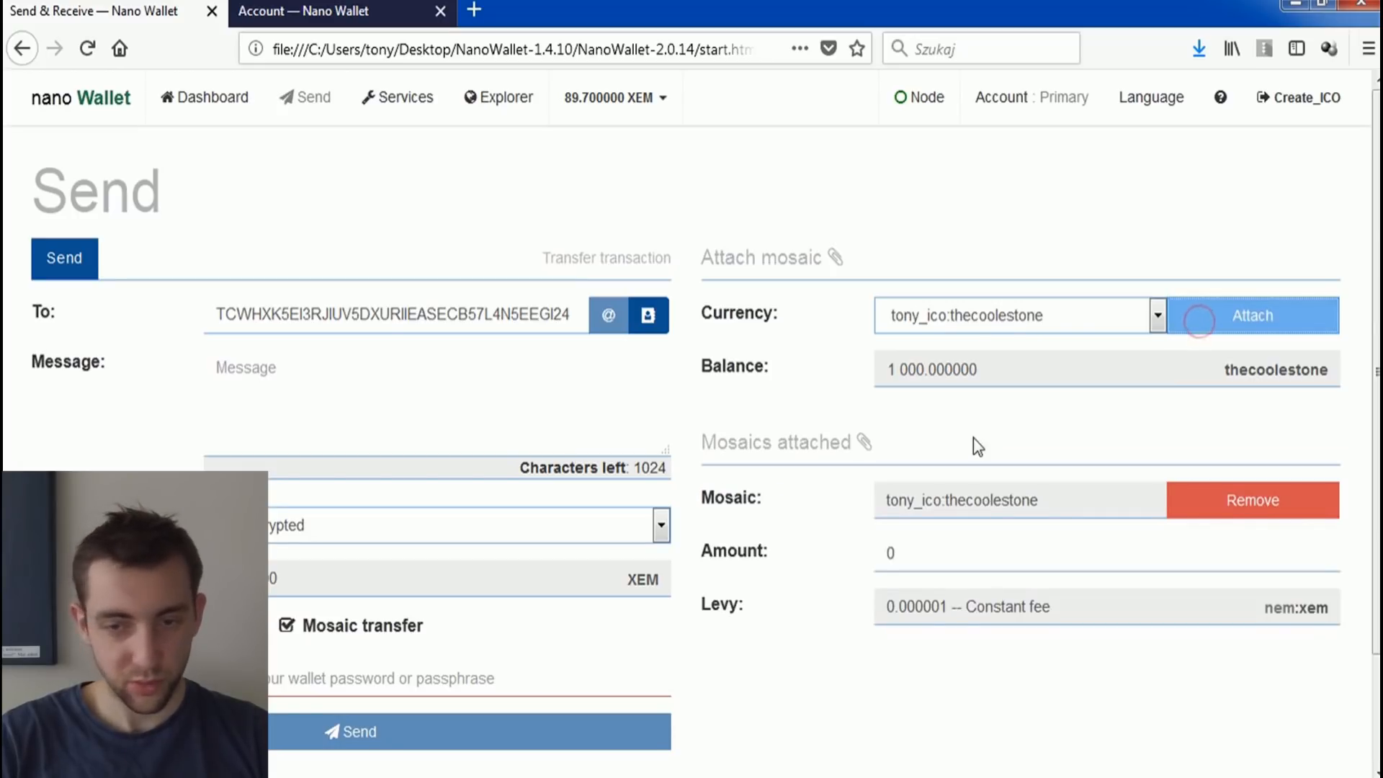
# Step: Set the amount of the attached thecoolestone mosaic to 1000
pyautogui.scroll(-1, 872, 468)
pyautogui.click(919, 422)
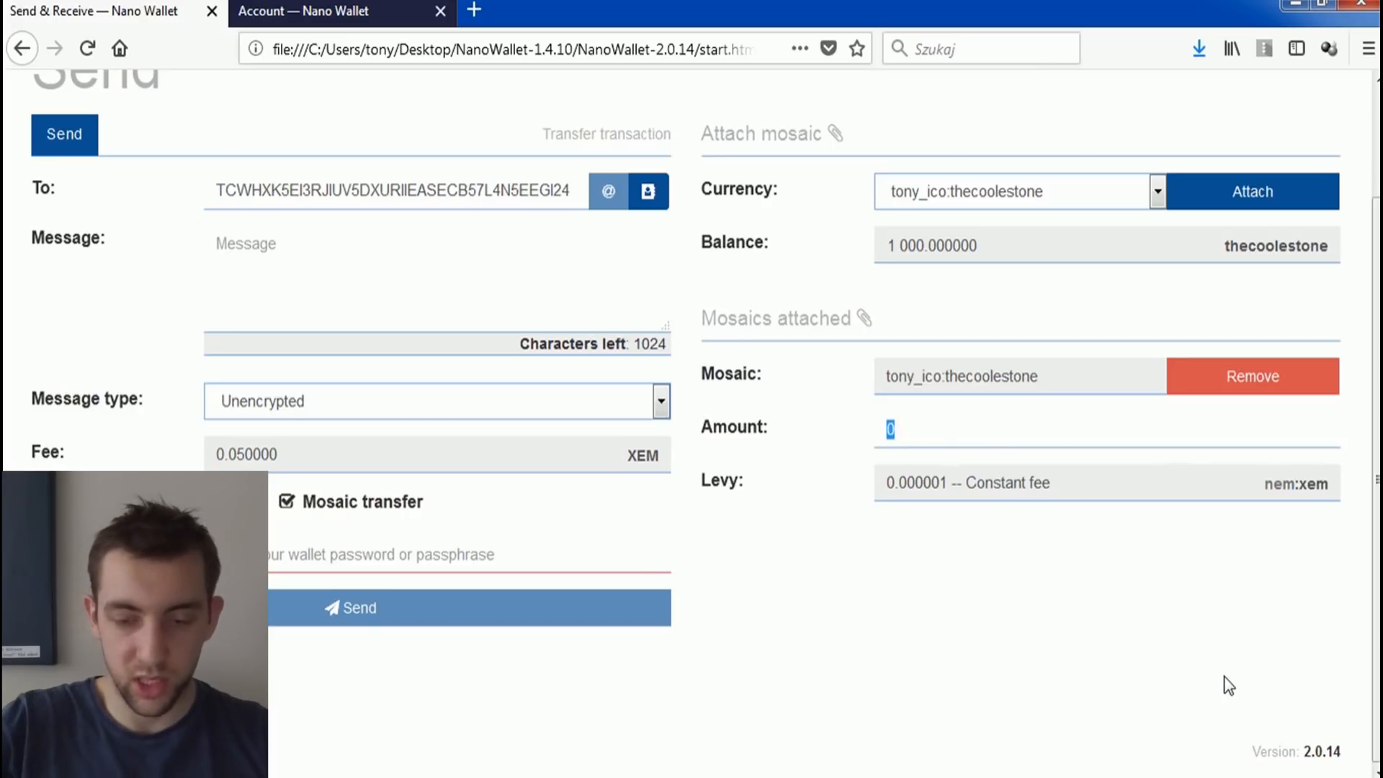
pyautogui.write('1000')
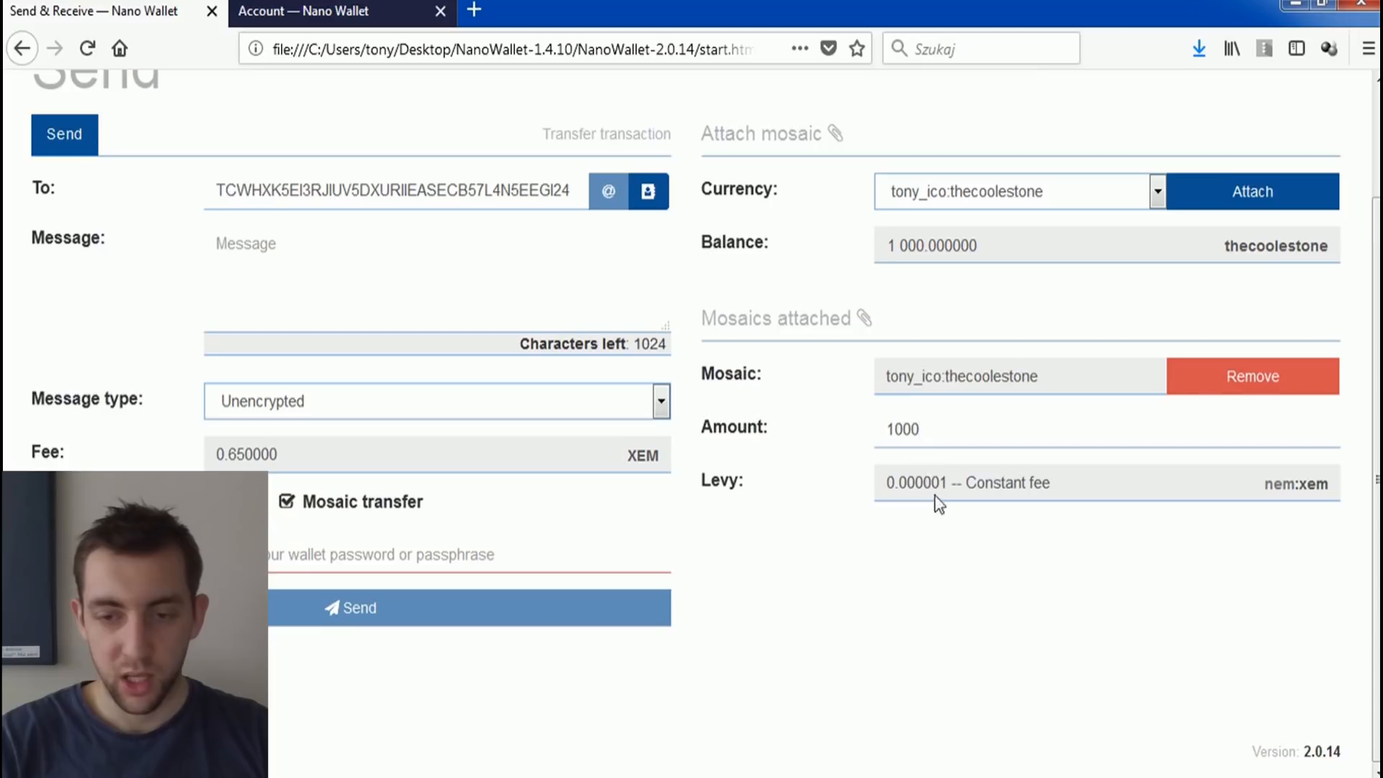
# Step: Examine the levy value and its fee type for the attached thecoolestone mosaic
pyautogui.moveTo(915, 484); pyautogui.dragTo(947, 480)
pyautogui.click(951, 482)
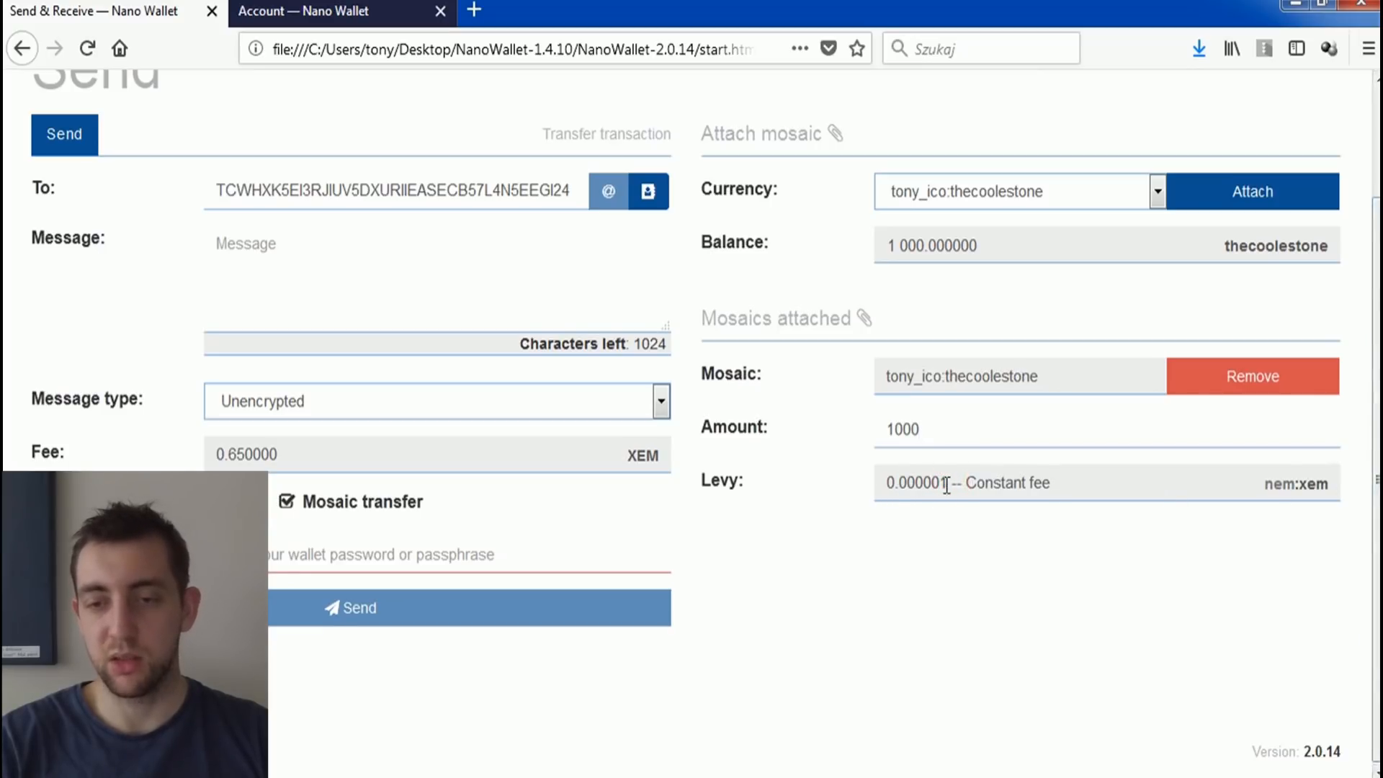
pyautogui.moveTo(949, 480); pyautogui.dragTo(893, 481)
pyautogui.click(901, 470)
pyautogui.click(893, 473)
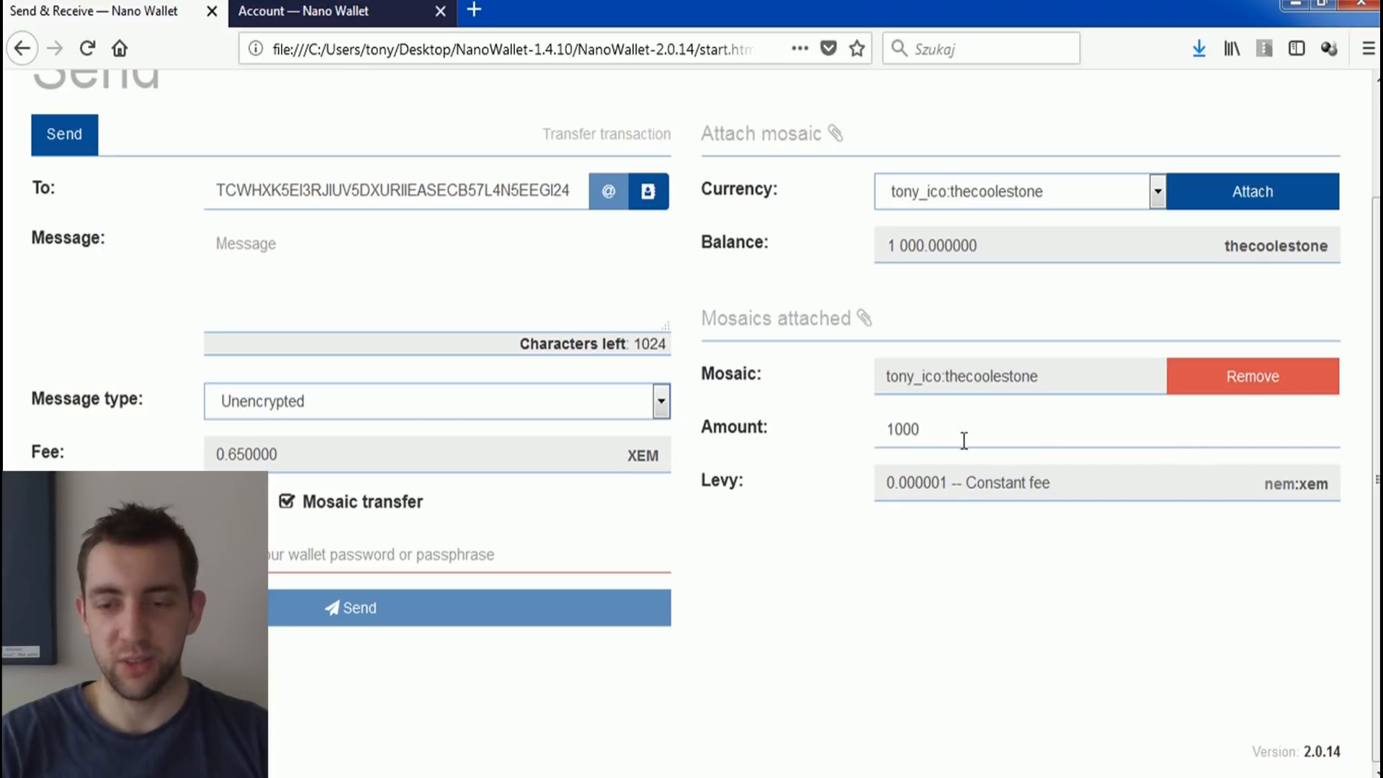
pyautogui.moveTo(954, 483); pyautogui.dragTo(1069, 485)
pyautogui.click(1071, 485)
pyautogui.doubleClick(926, 482)
pyautogui.click(914, 481)
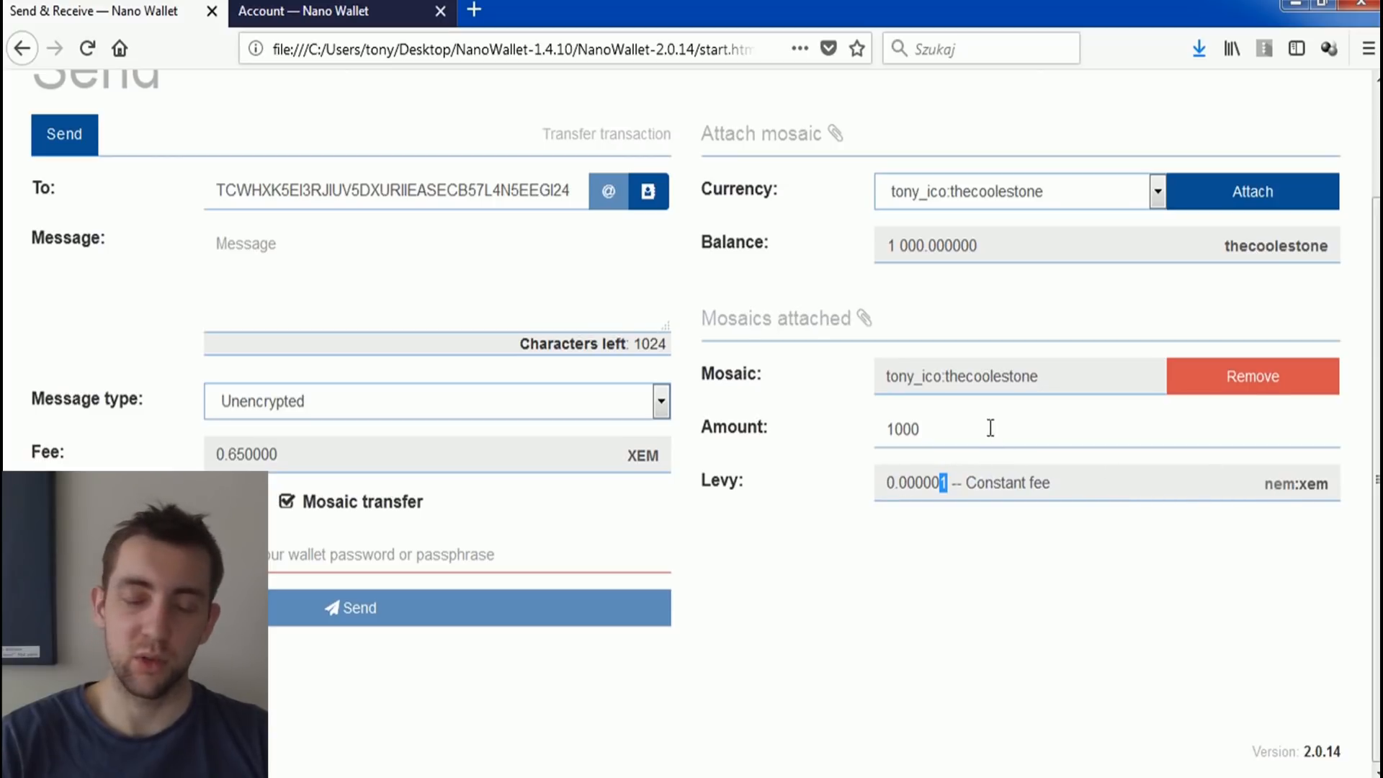
pyautogui.click(945, 425)
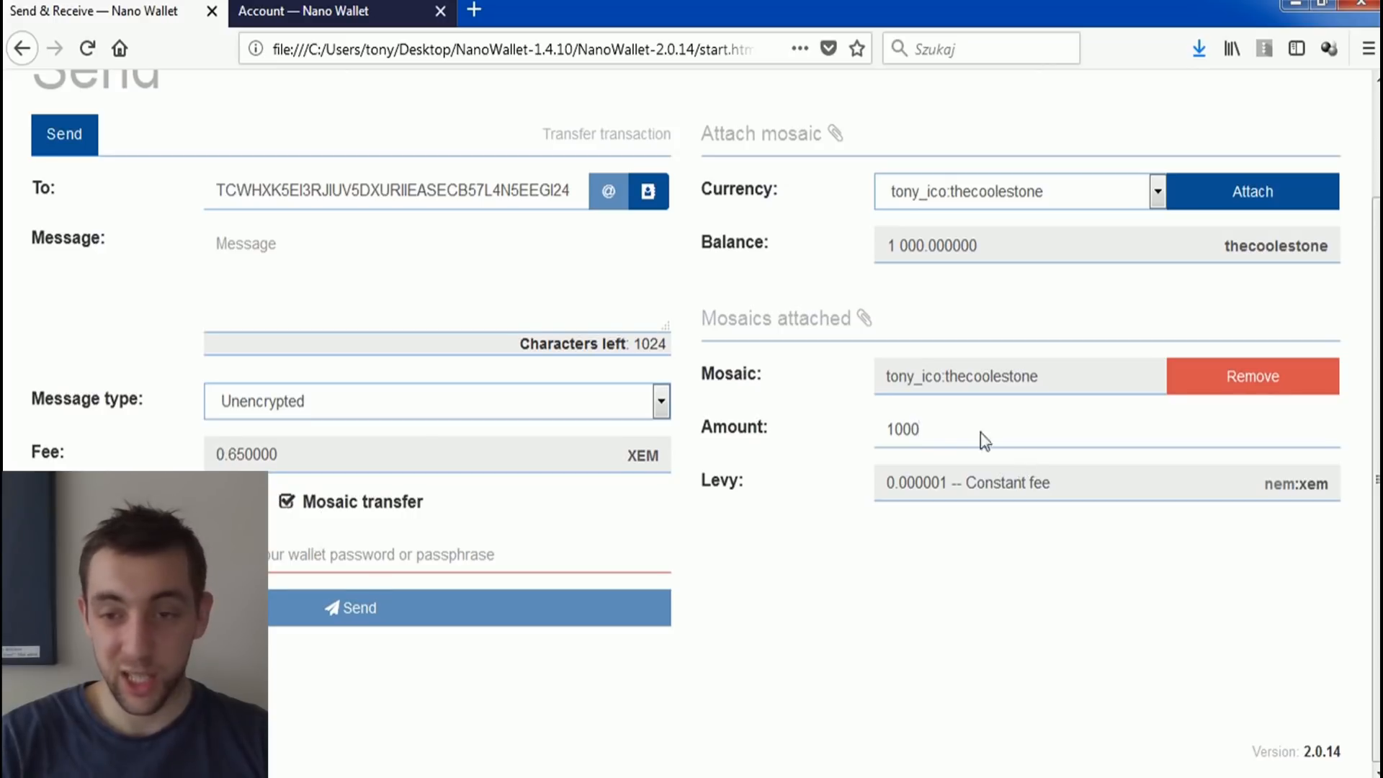
# Step: Set the amount of the attached thecoolestone mosaic to 10
pyautogui.moveTo(935, 438); pyautogui.dragTo(887, 430)
pyautogui.click(885, 430)
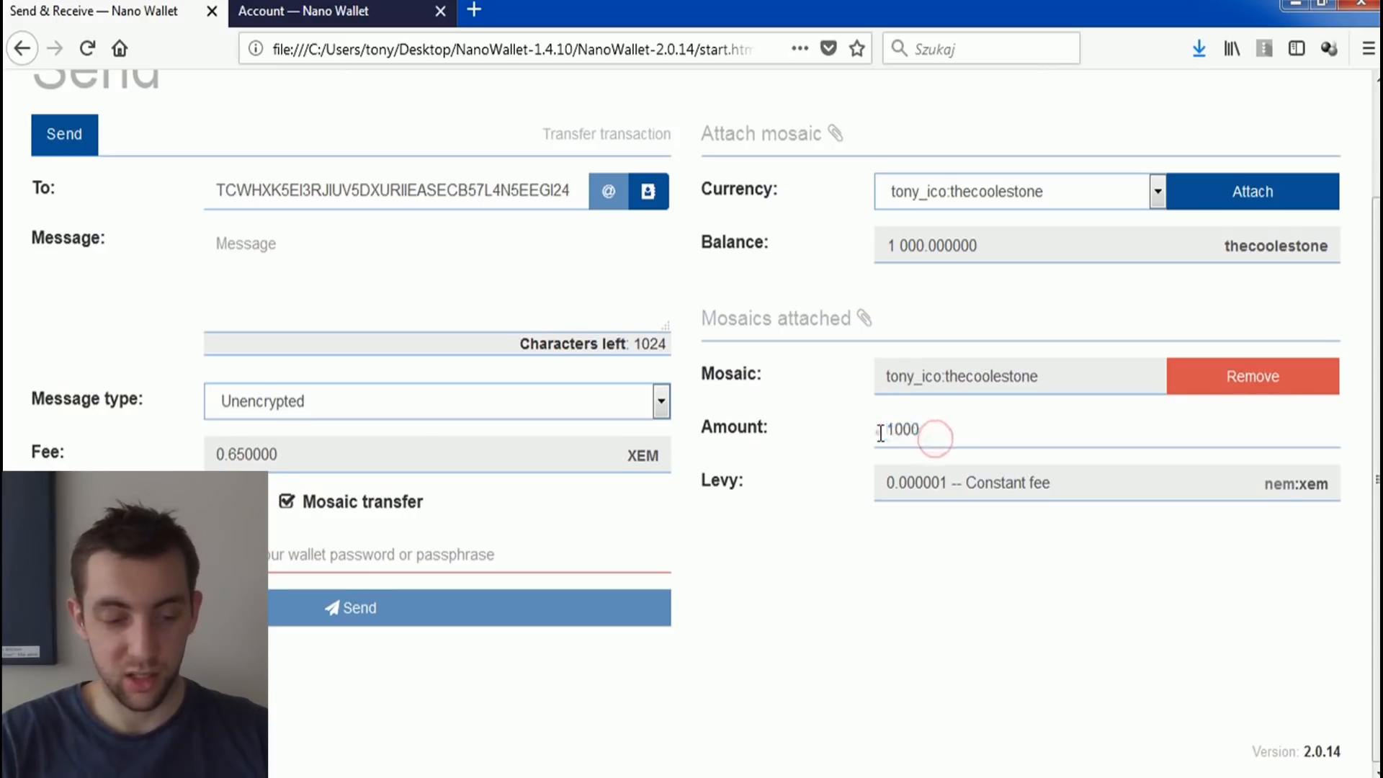
pyautogui.write('1')
pyautogui.doubleClick(951, 430)
pyautogui.write('10')
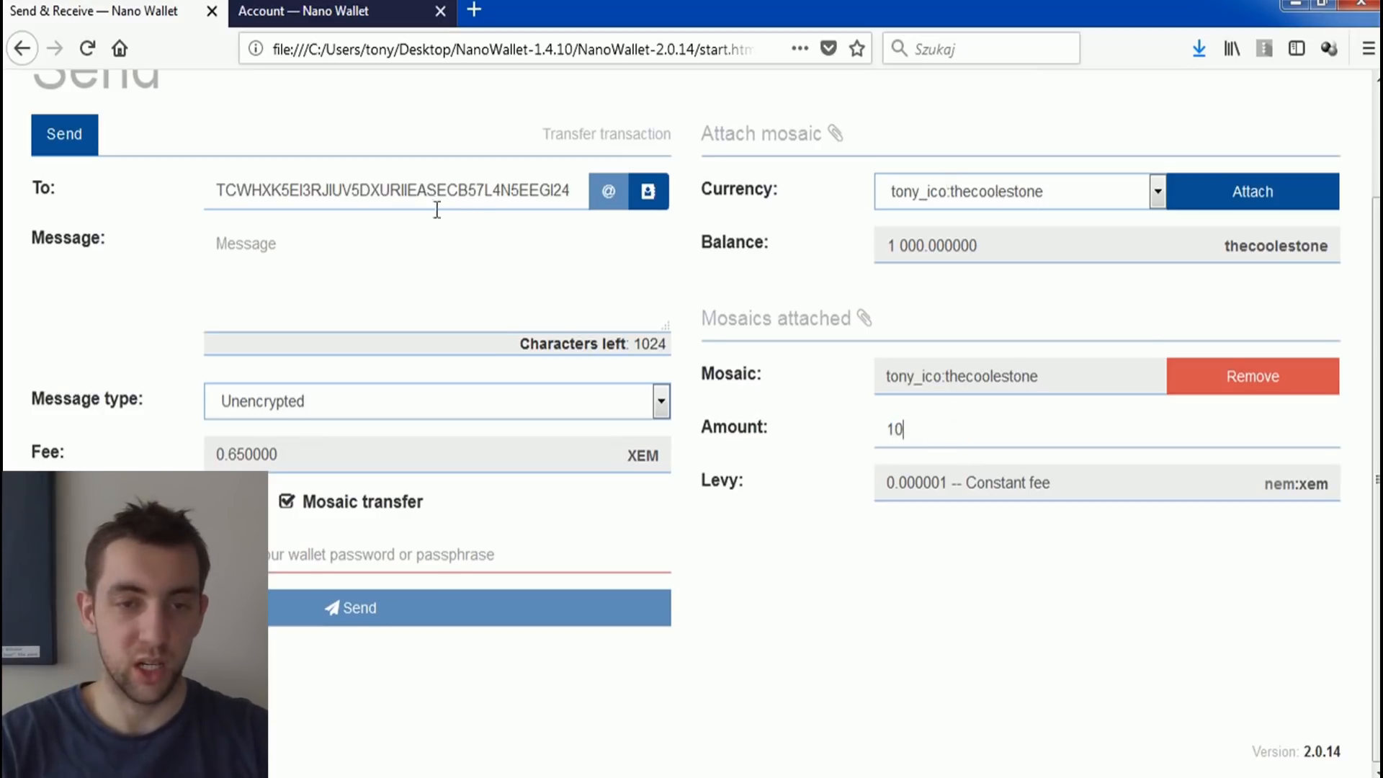
# Step: Enter the wallet password and send the mosaic transfer transaction
pyautogui.click(271, 554)
pyautogui.write('••••••••')
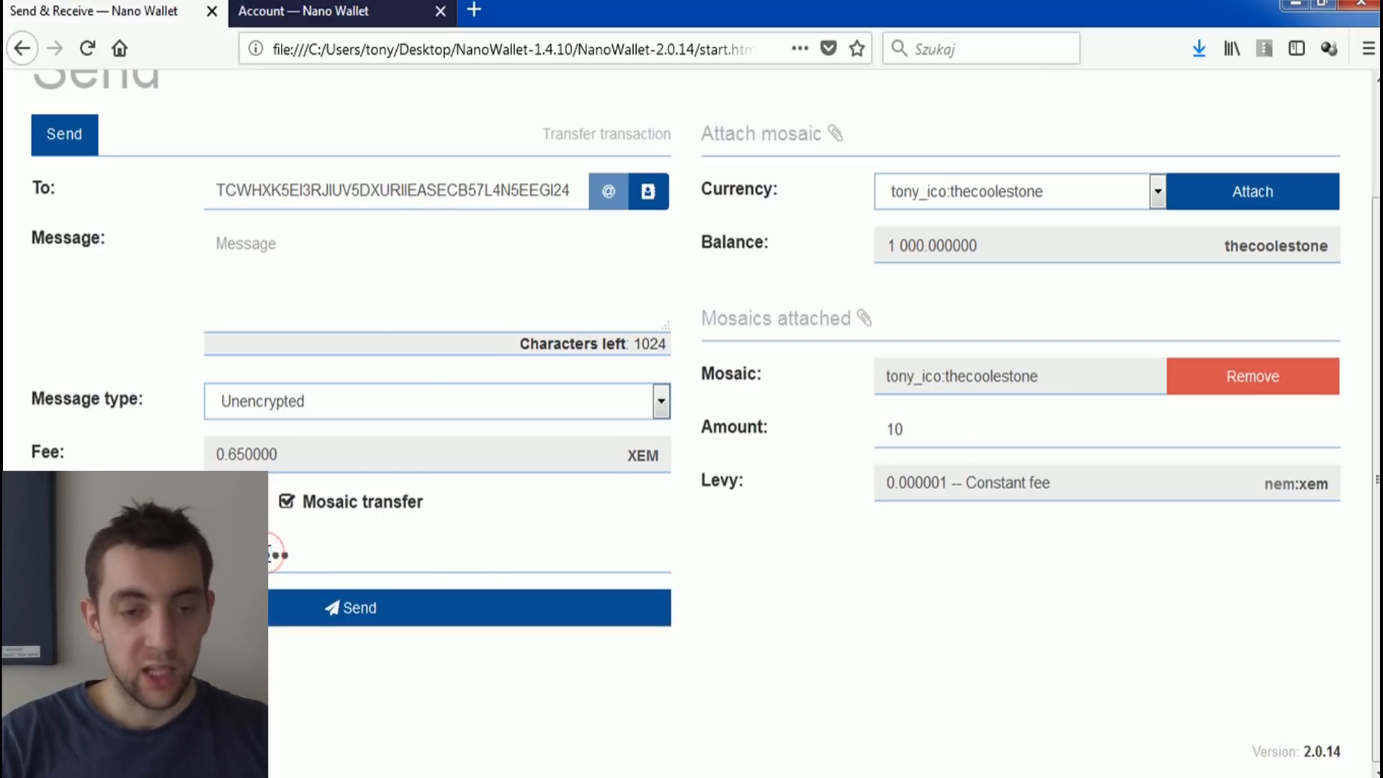
pyautogui.click(308, 606)
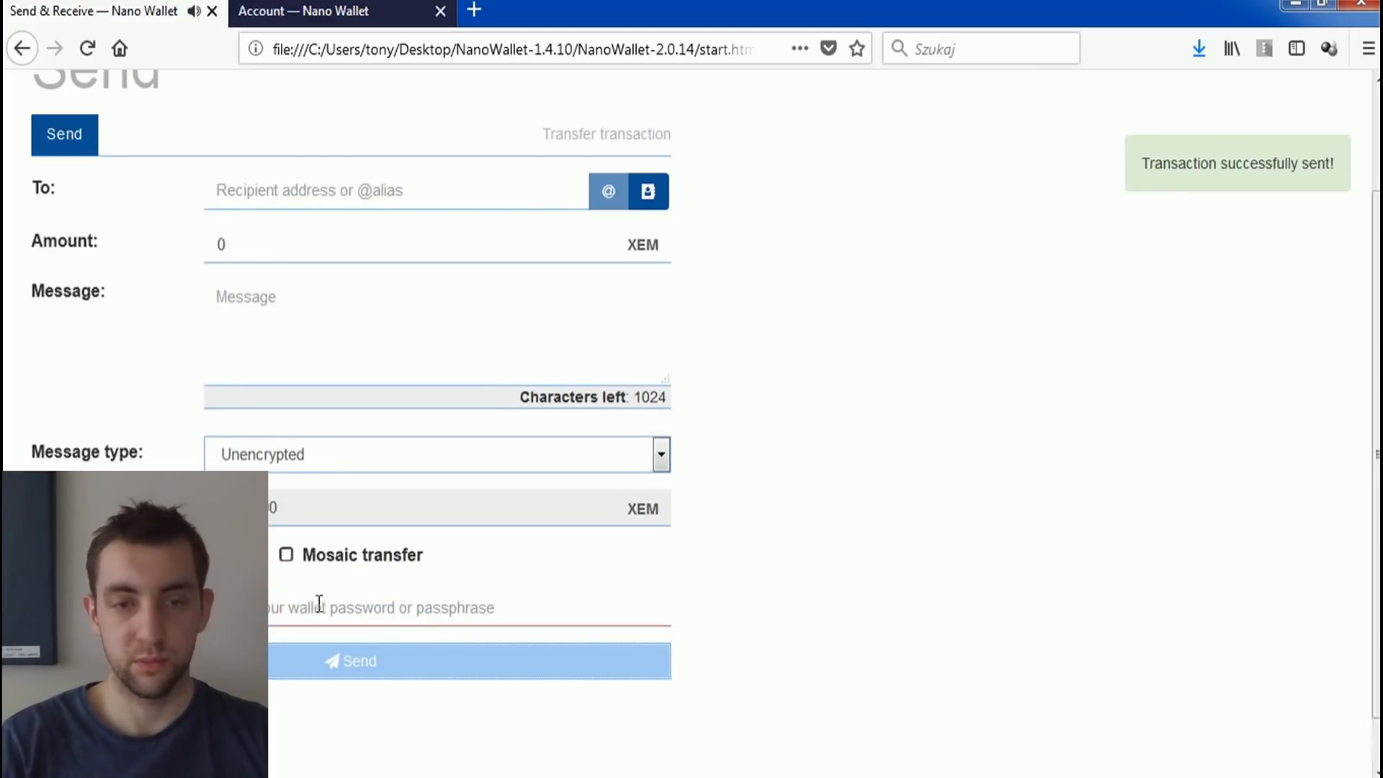
# Step: Check the unconfirmed transactions on the sending wallet's dashboard
pyautogui.scroll(3, 361, 568)
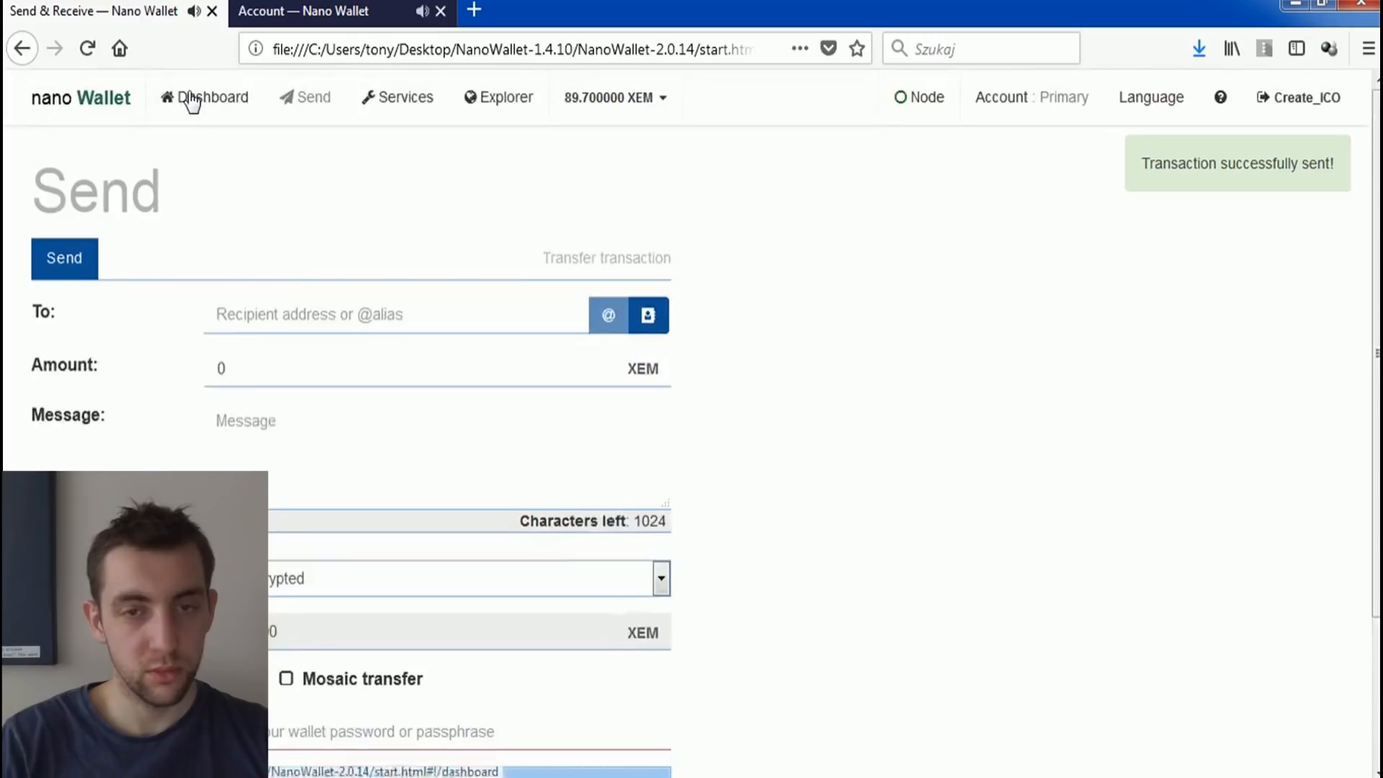
pyautogui.click(192, 100)
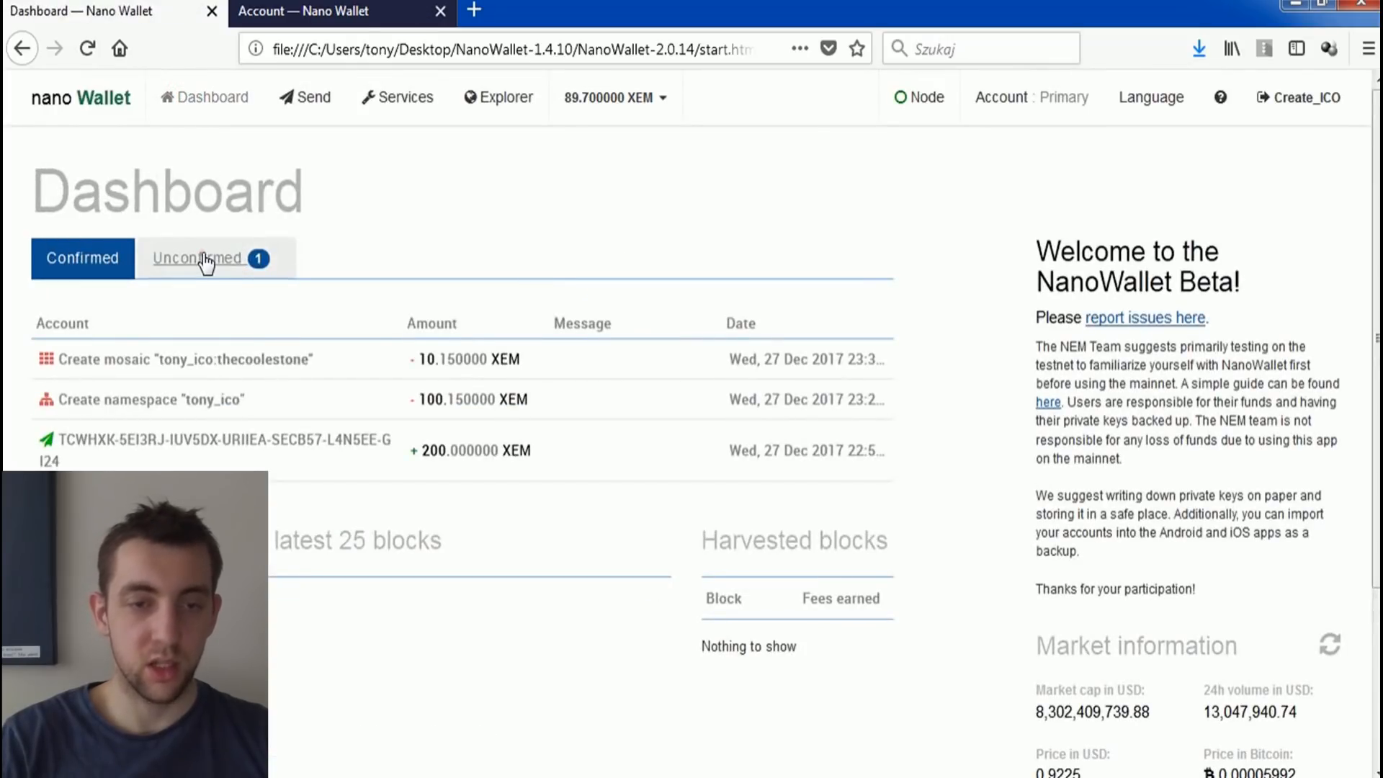
pyautogui.click(205, 261)
# Step: Expand the newest incoming transfer in the test_wallet_main wallet and examine its mosaic name, quantity and levy
pyautogui.hotkey('ctrl', 'Tab')
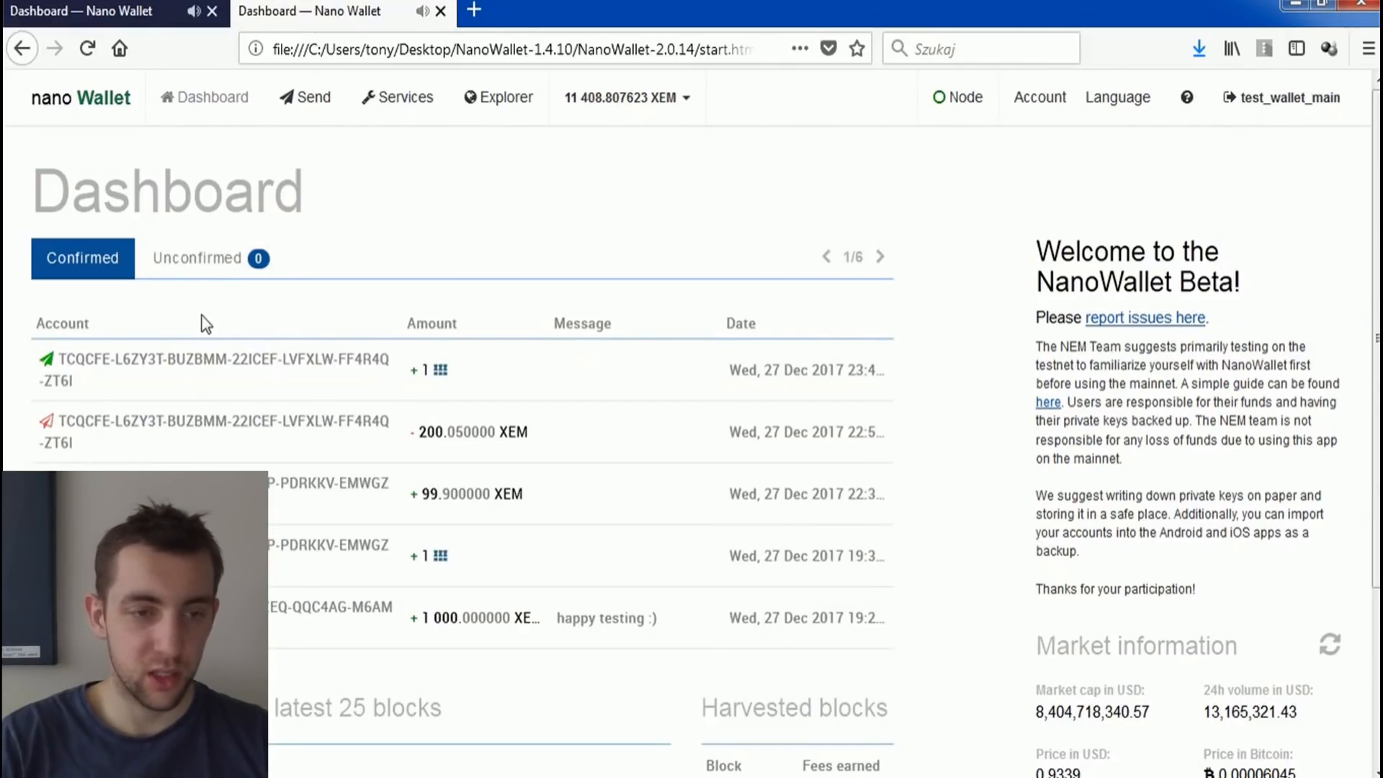
pyautogui.click(256, 367)
pyautogui.moveTo(268, 528); pyautogui.dragTo(411, 528)
pyautogui.click(345, 530)
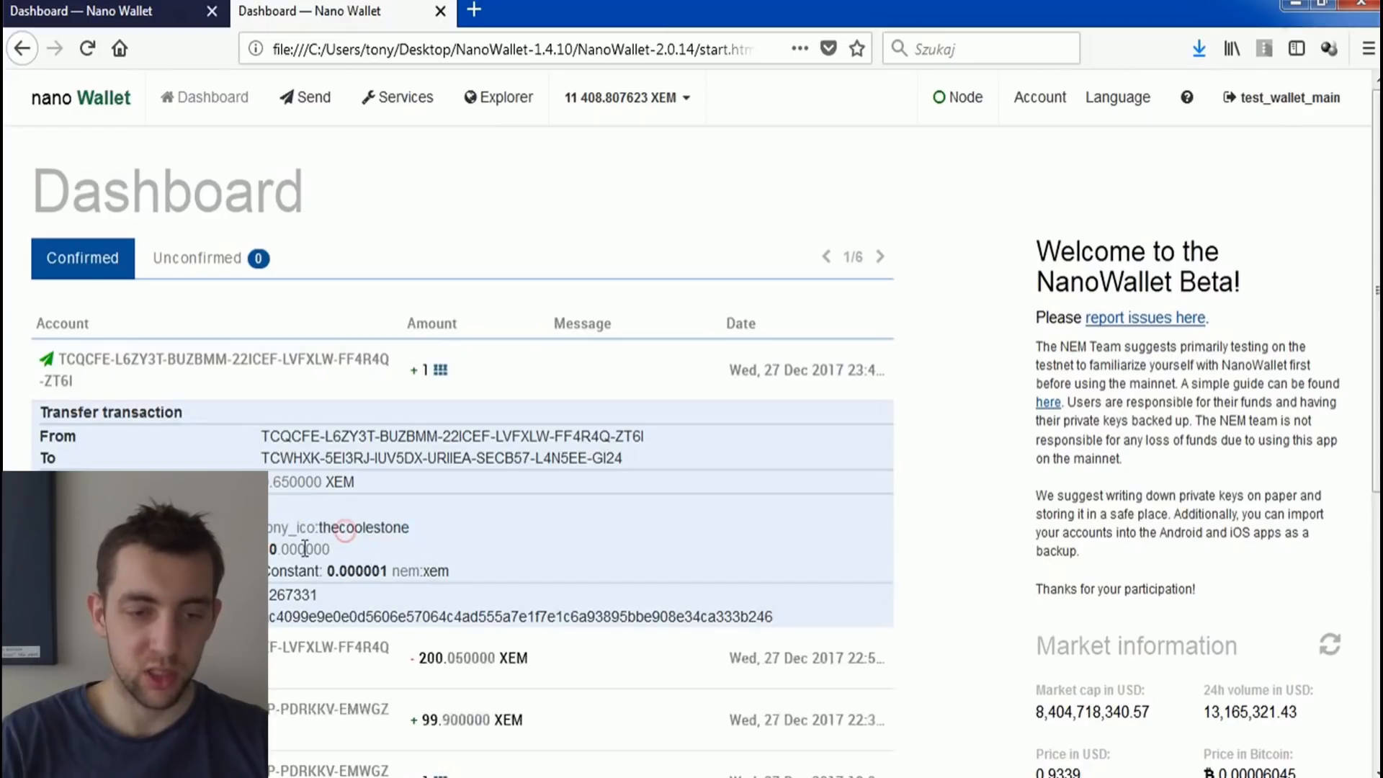
pyautogui.moveTo(329, 566); pyautogui.dragTo(383, 570)
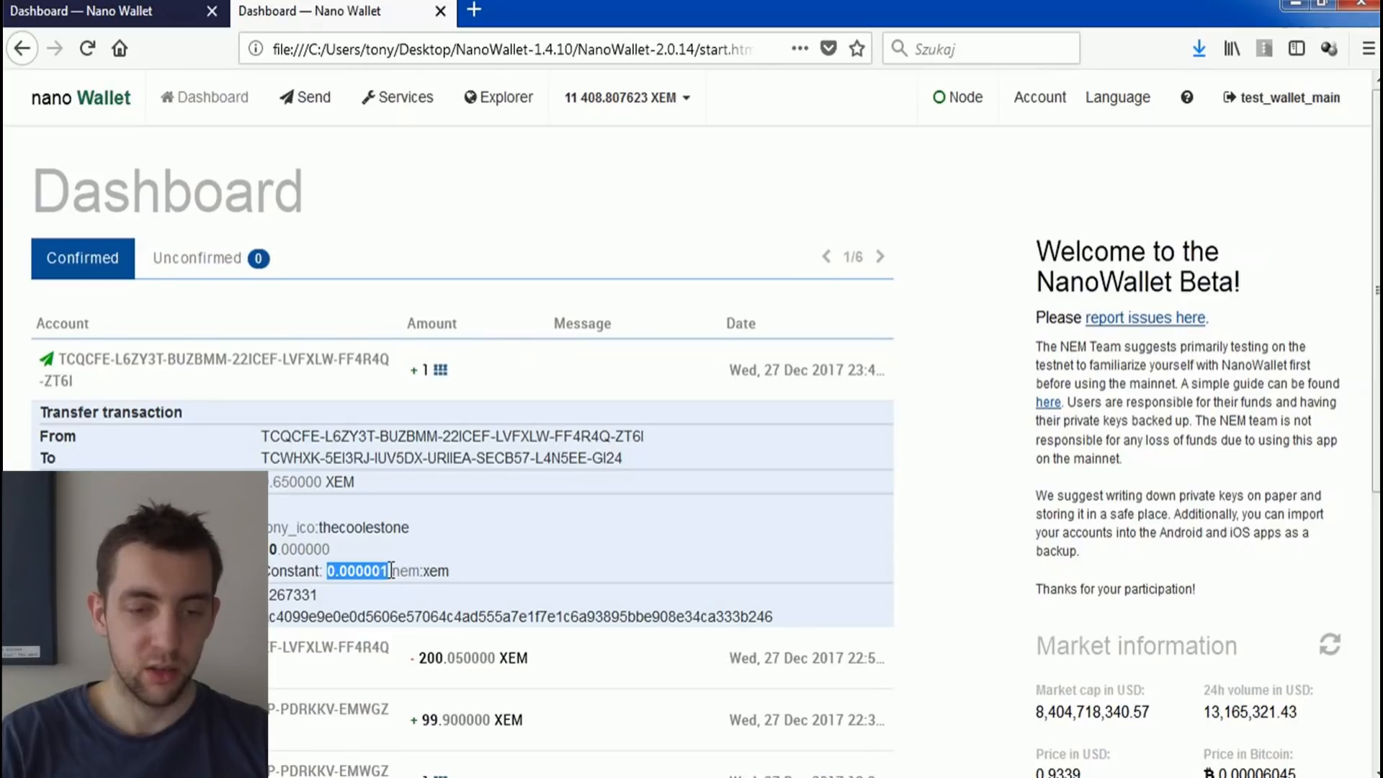
pyautogui.click(390, 570)
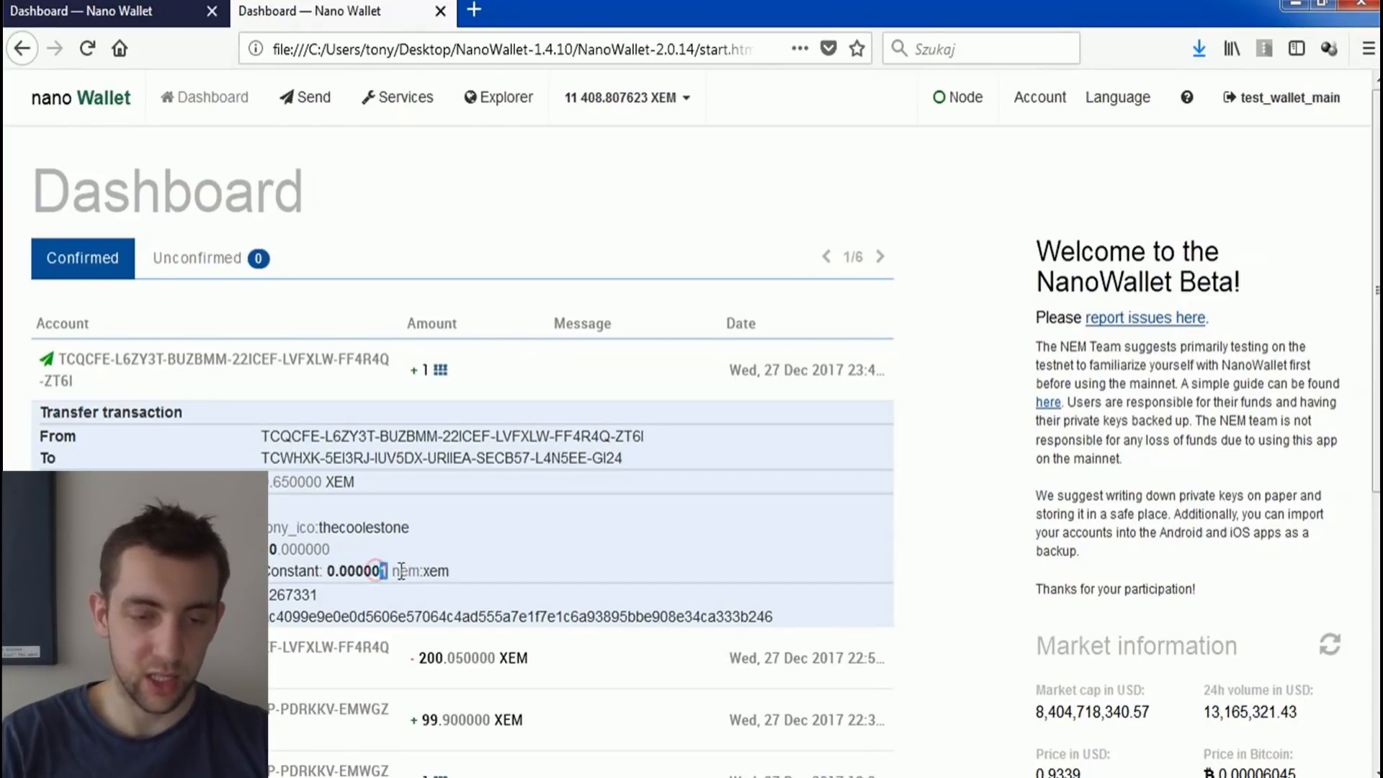
pyautogui.tripleClick(376, 571)
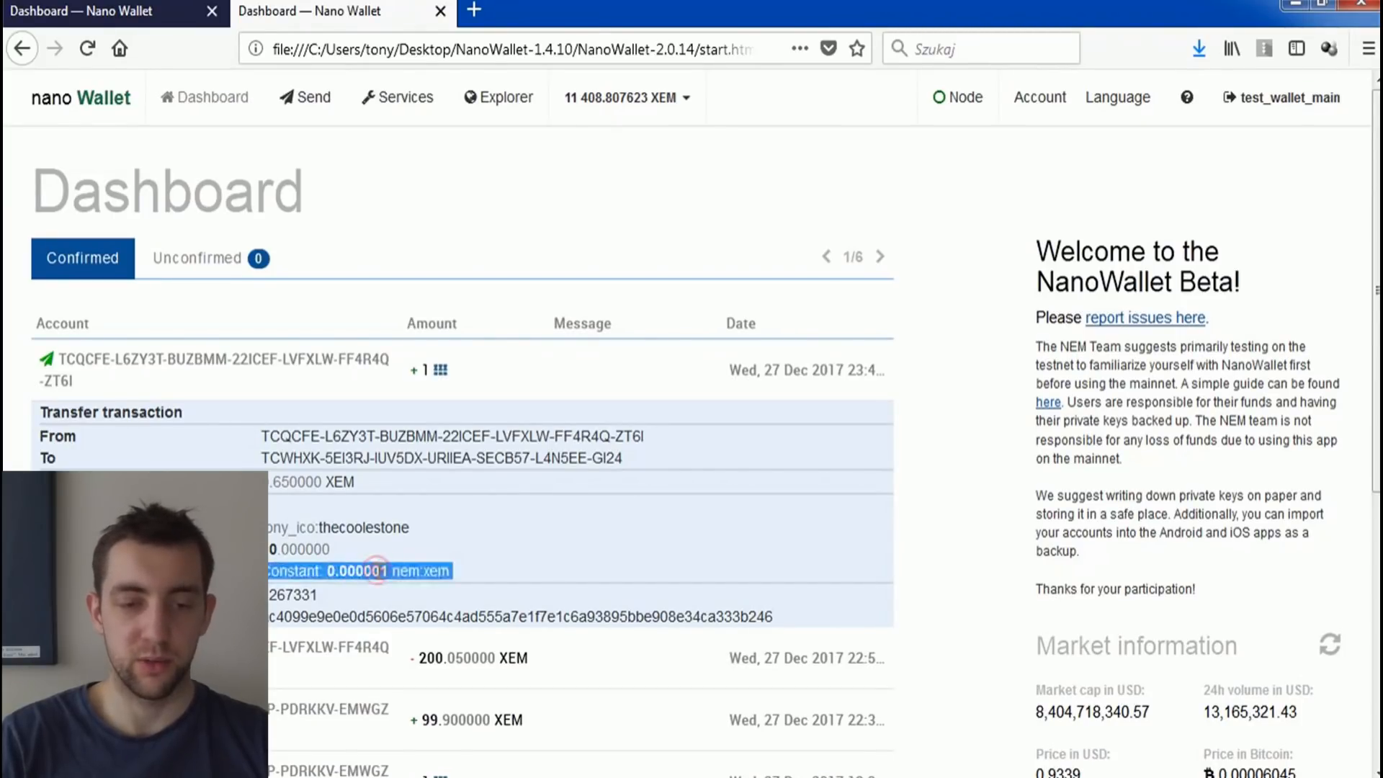
pyautogui.doubleClick(378, 571)
pyautogui.doubleClick(377, 571)
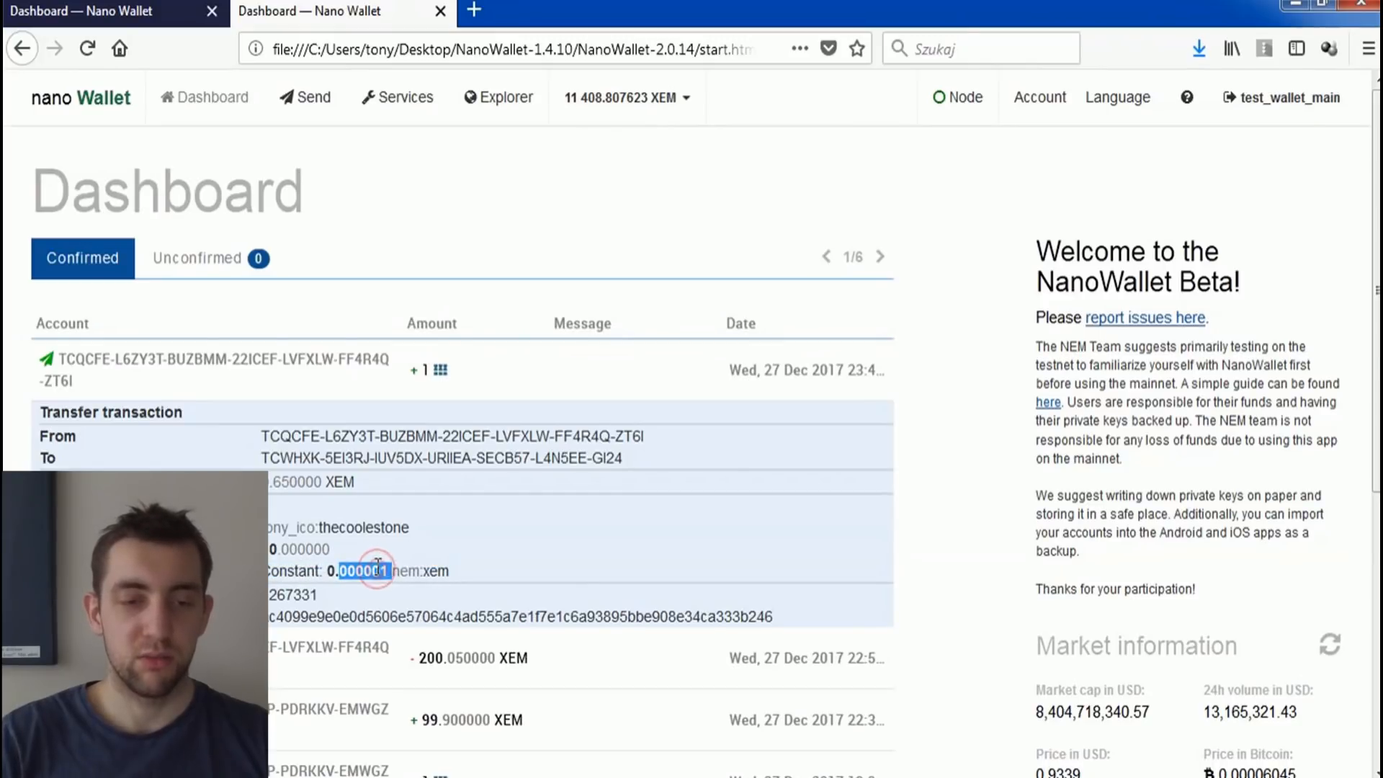
pyautogui.click(378, 571)
pyautogui.tripleClick(373, 568)
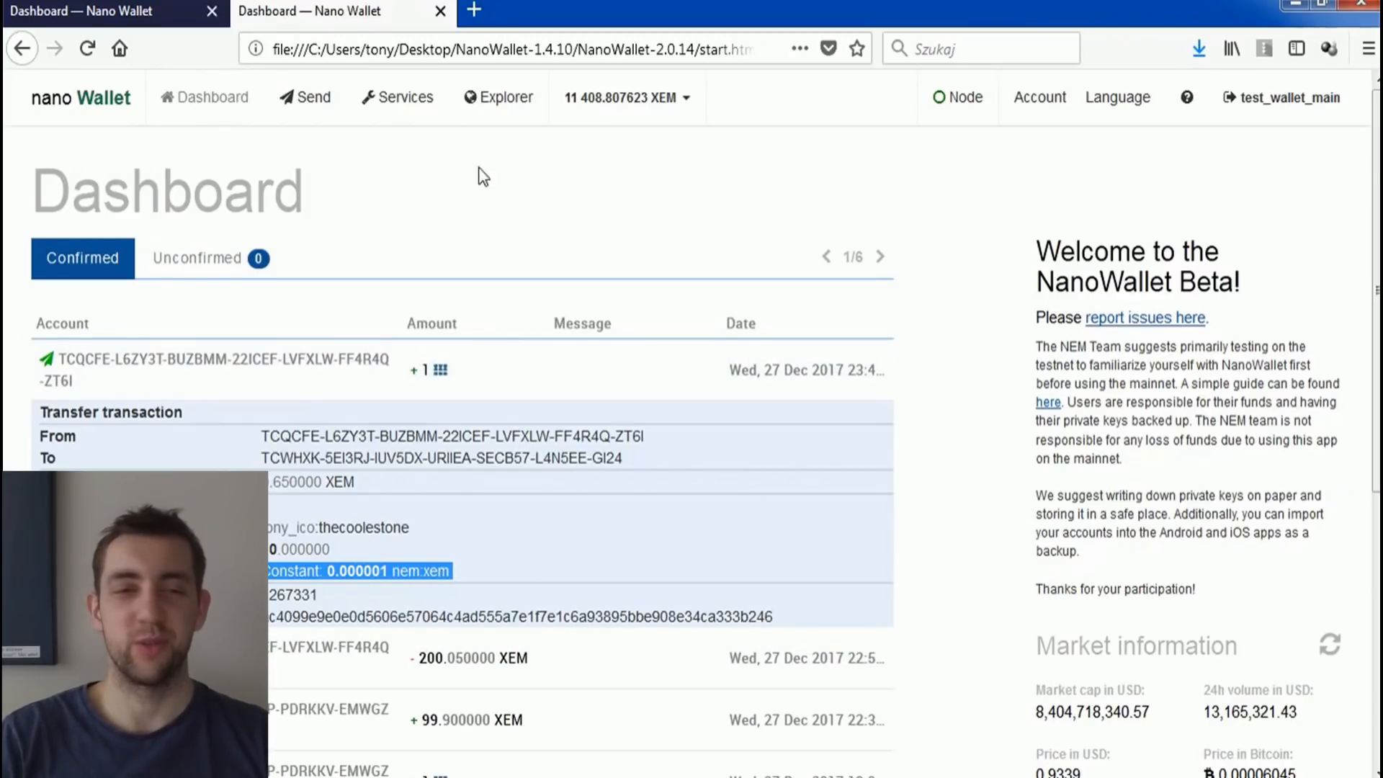
# Step: Return to the Create_ICO wallet and review the namespace and mosaic options among its services
pyautogui.click(119, 12)
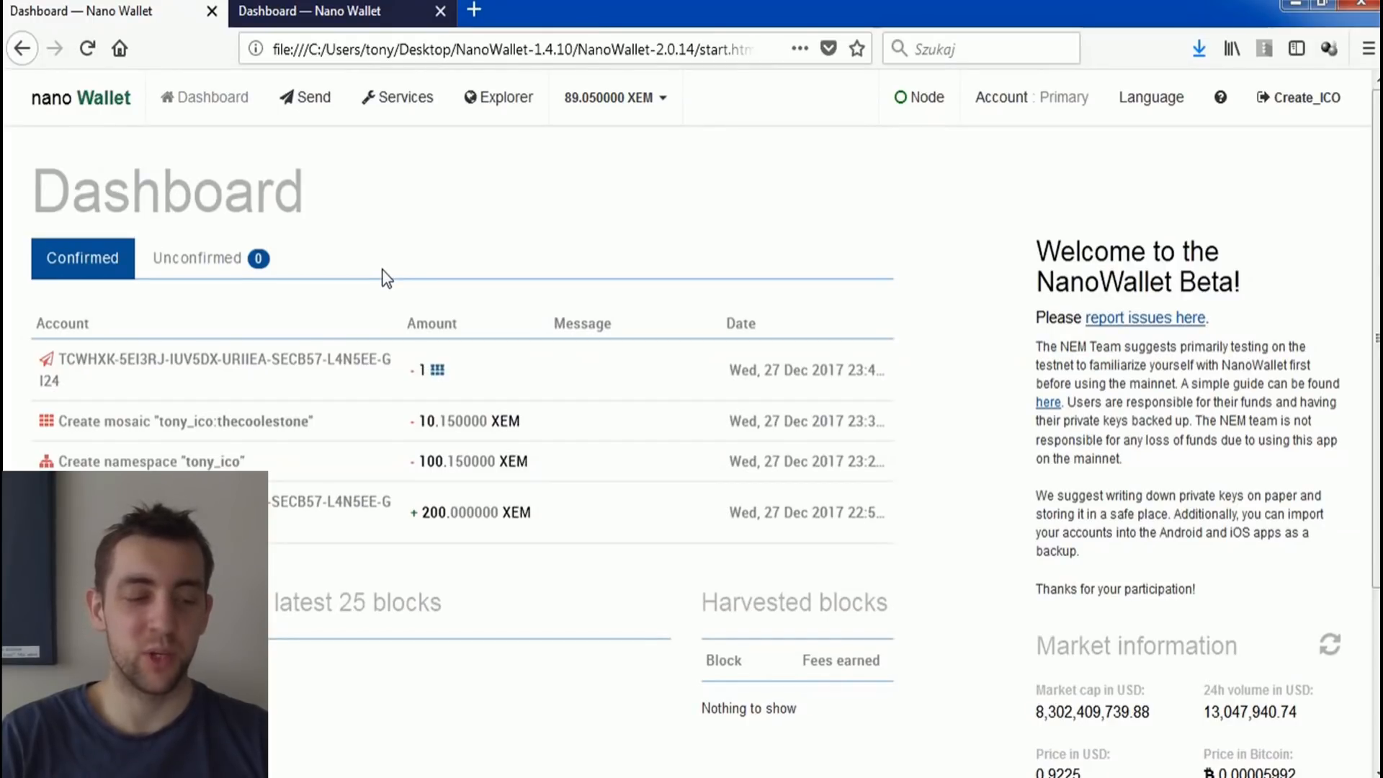
pyautogui.click(400, 98)
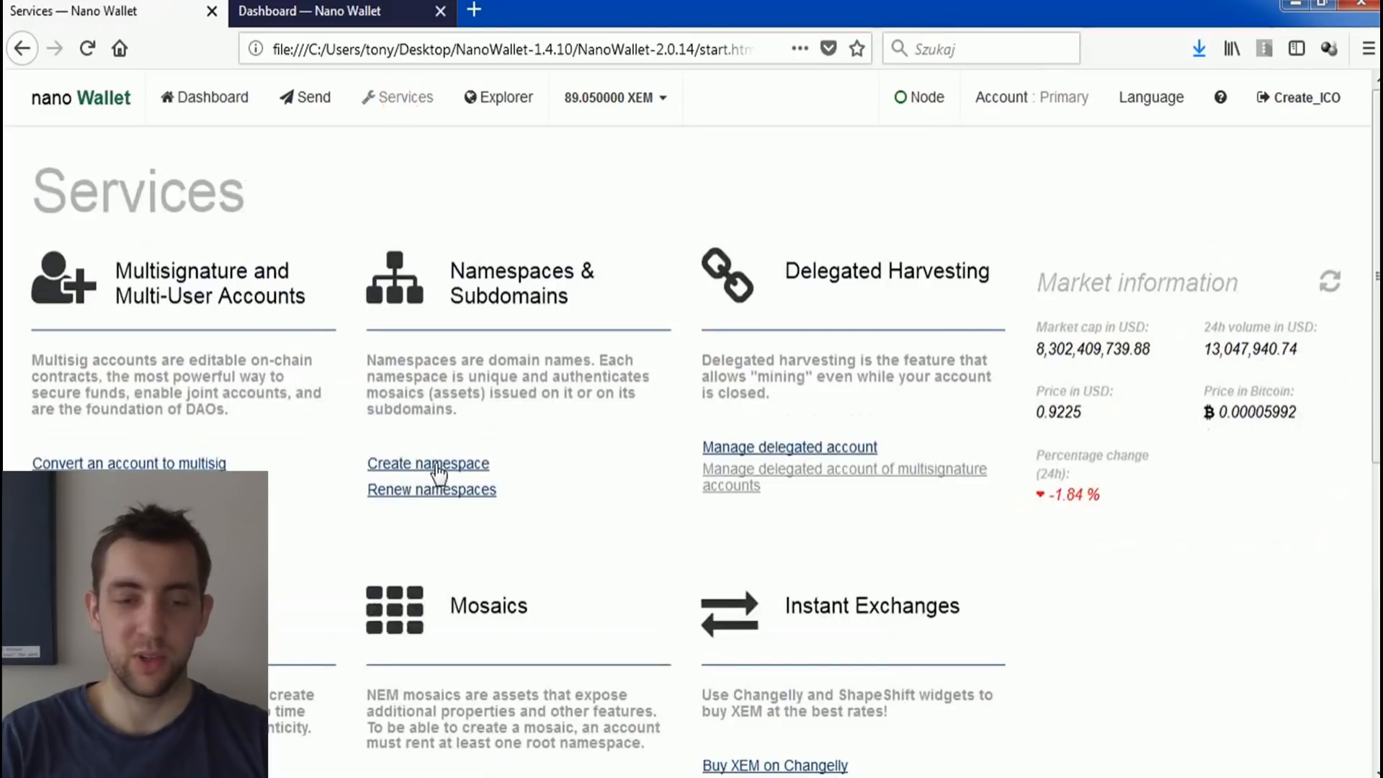
pyautogui.scroll(-3, 457, 454)
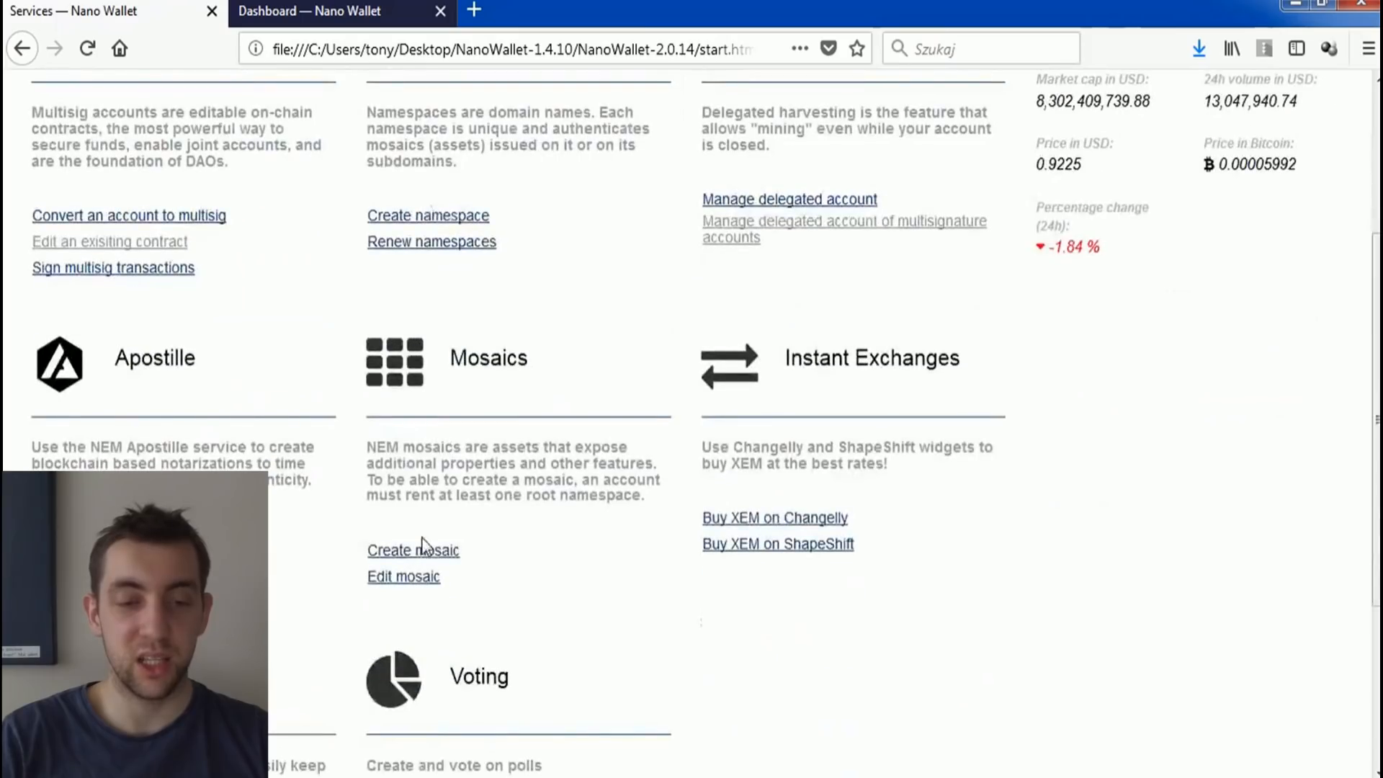